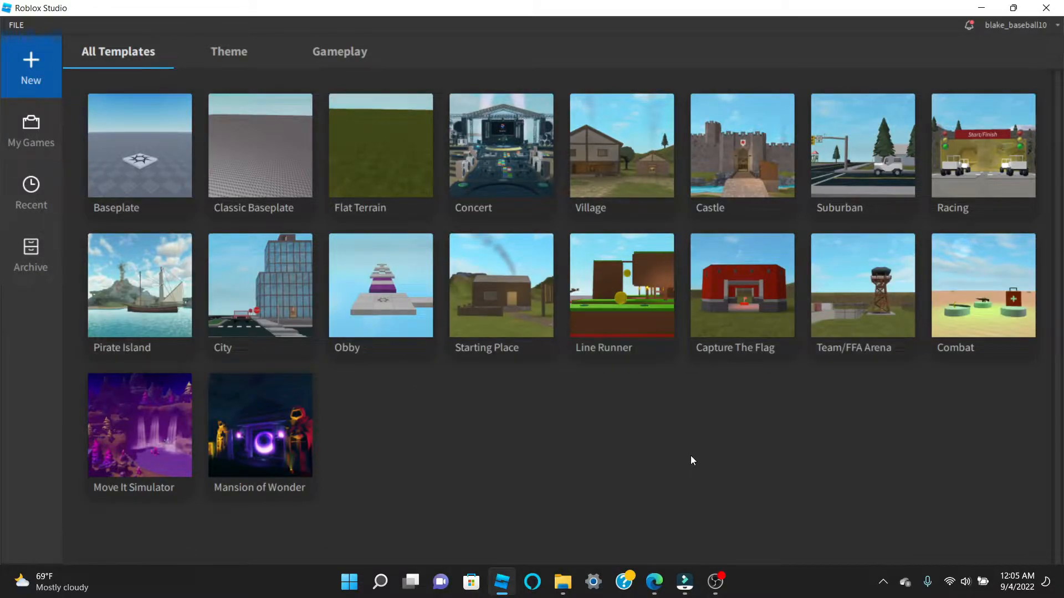
Step: Look through the list of the account's existing games
left_click(45, 154)
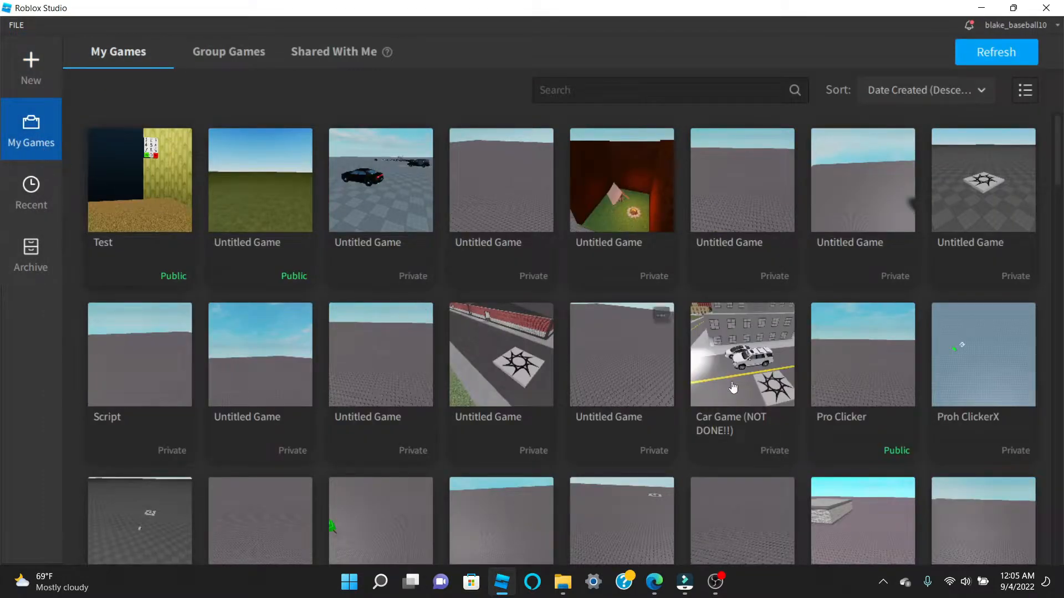
scroll(1039, 397, "down", 5)
scroll(972, 415, "down", 2)
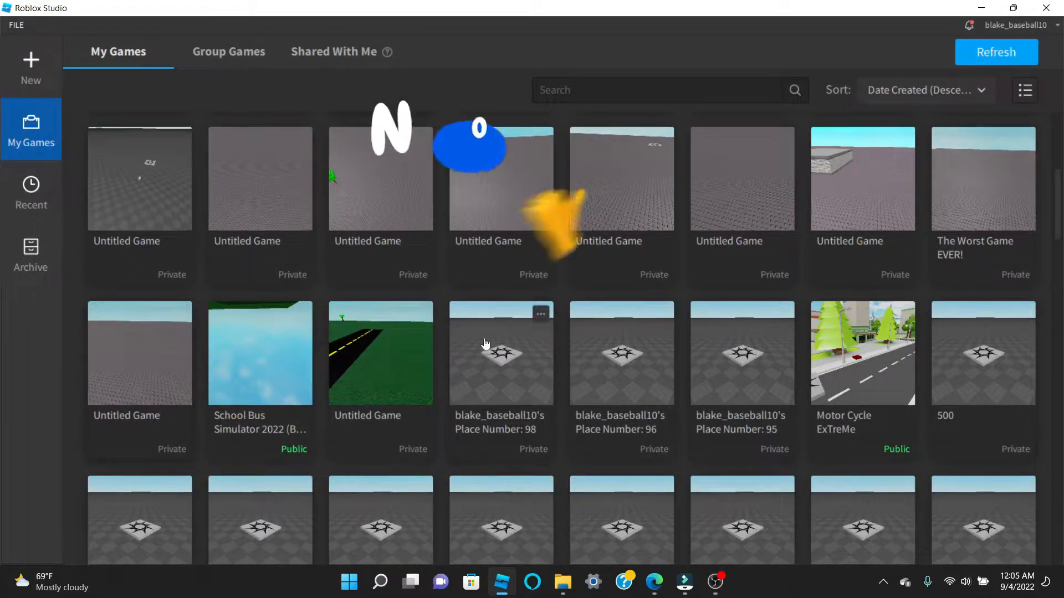
scroll(589, 372, "down", 2)
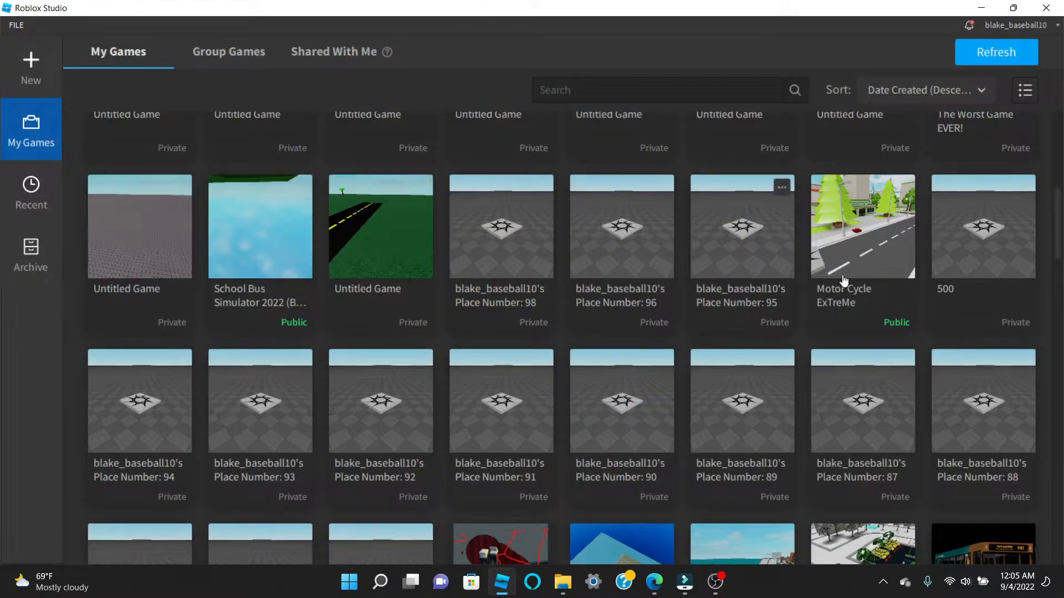
scroll(846, 280, "down", 5)
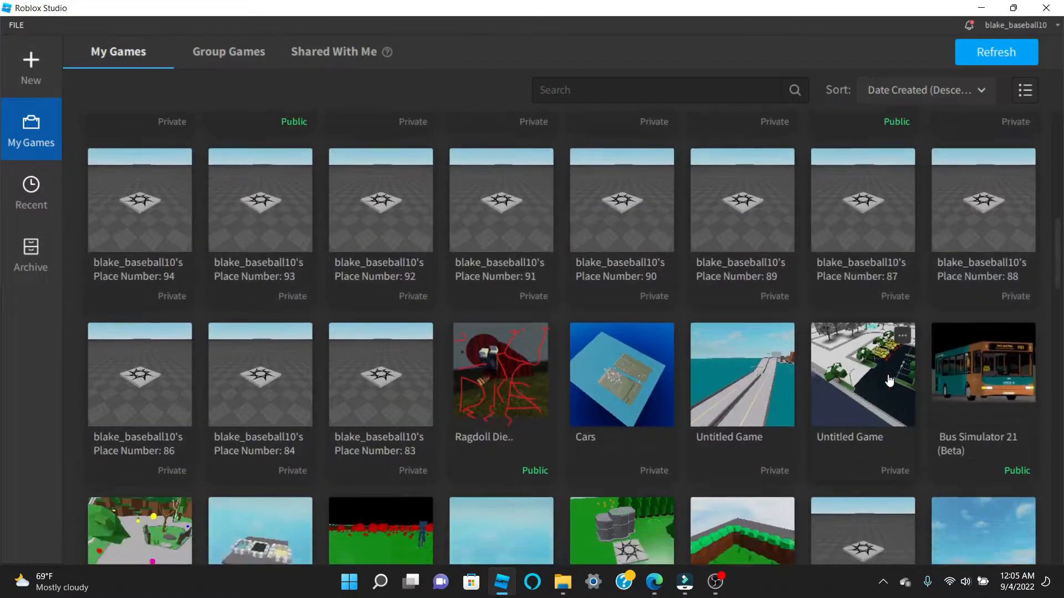
scroll(881, 383, "down", 3)
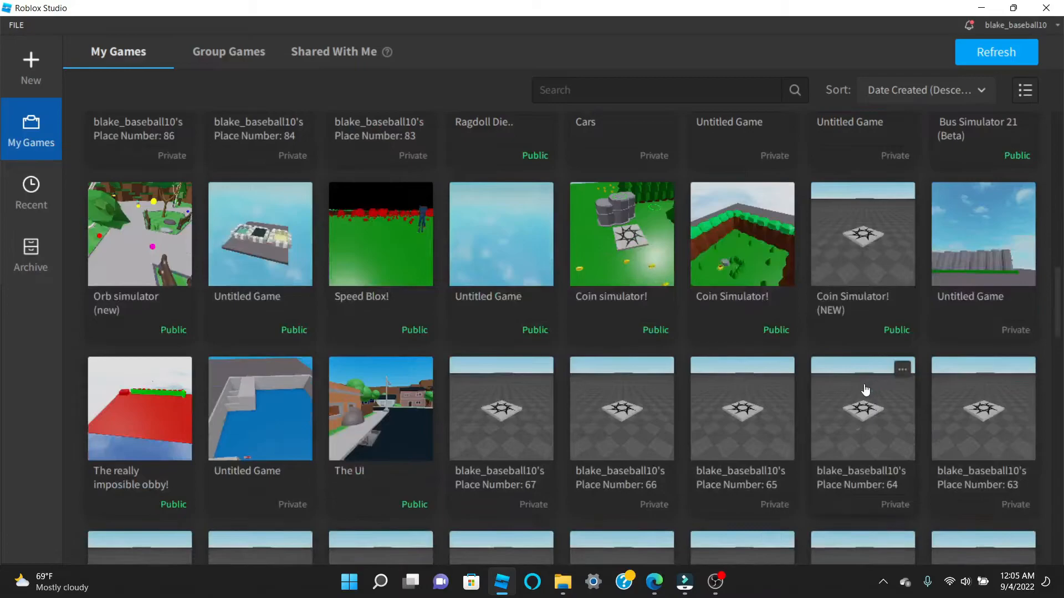
scroll(850, 396, "up", 7)
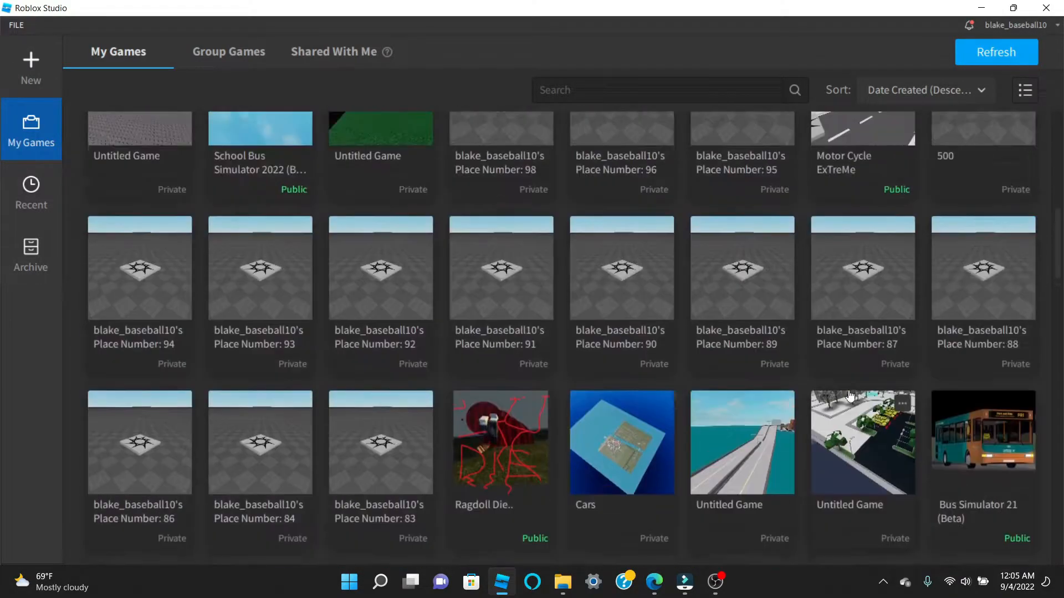
scroll(849, 390, "up", 9)
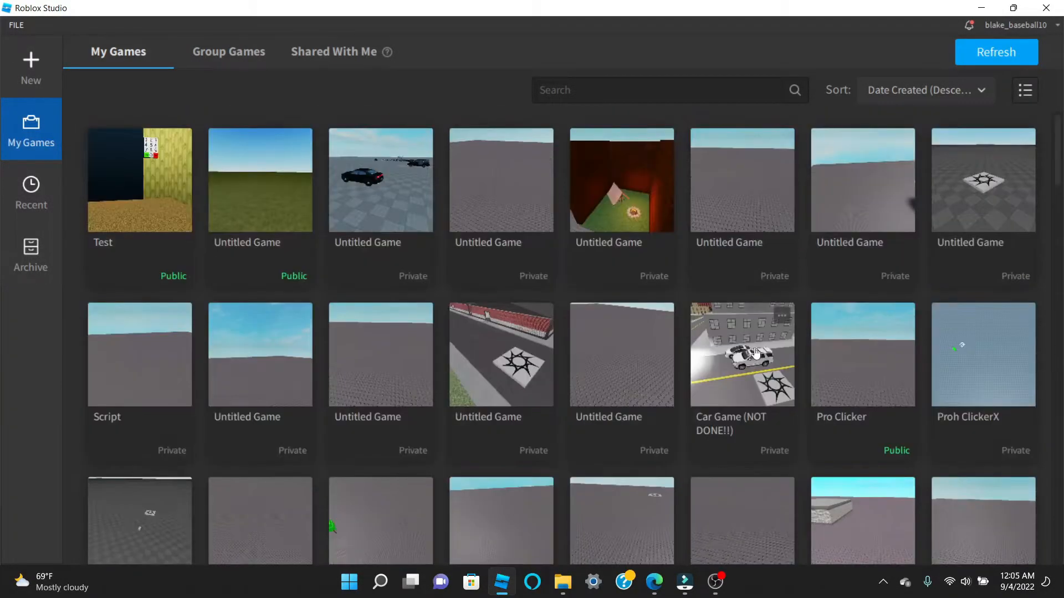
Step: Create a new place from the Classic Baseplate template
left_click(13, 61)
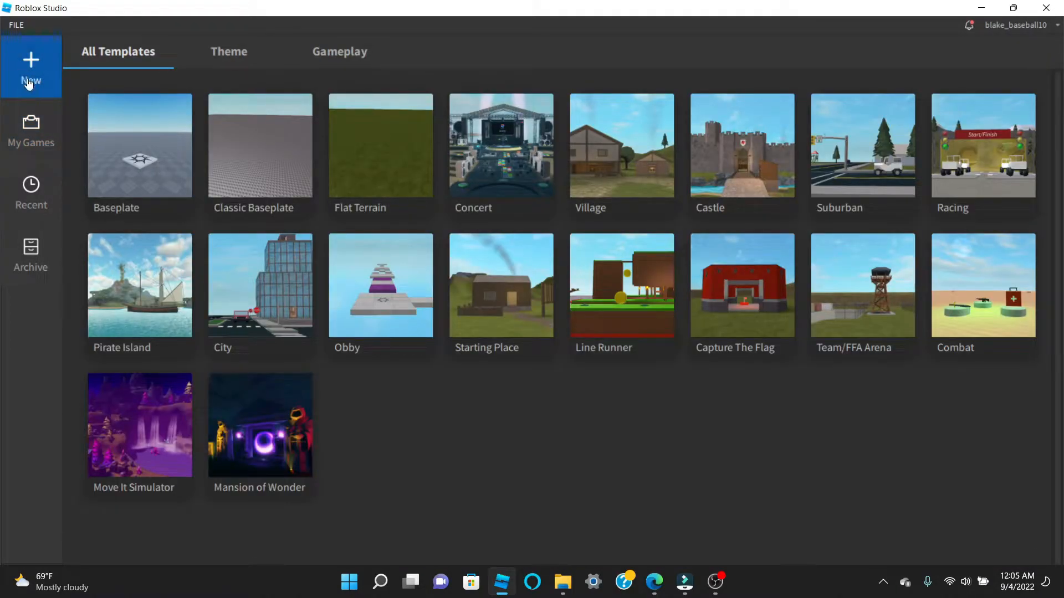
left_click(32, 139)
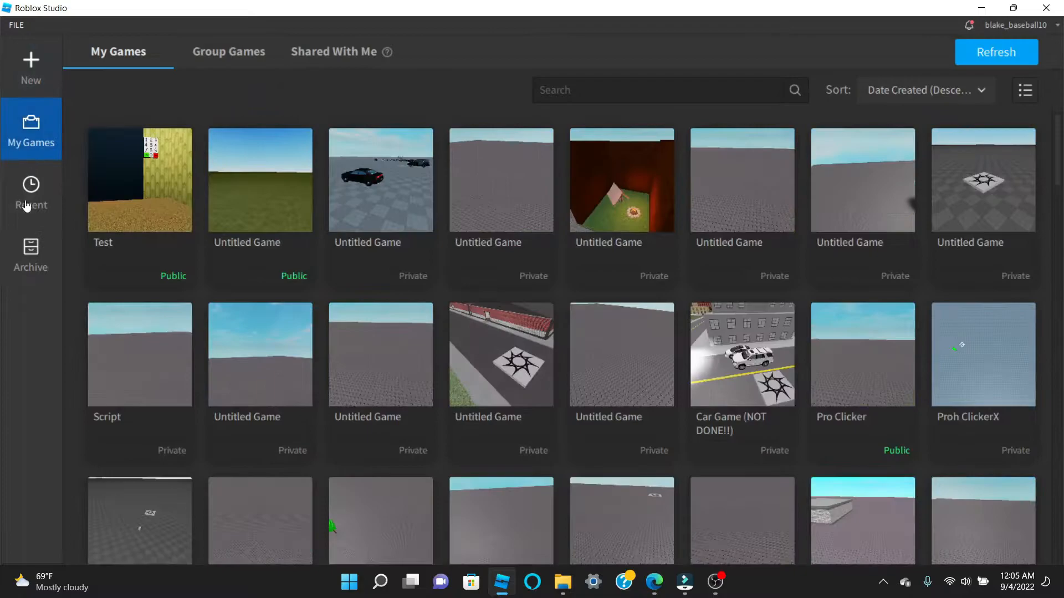
left_click(26, 203)
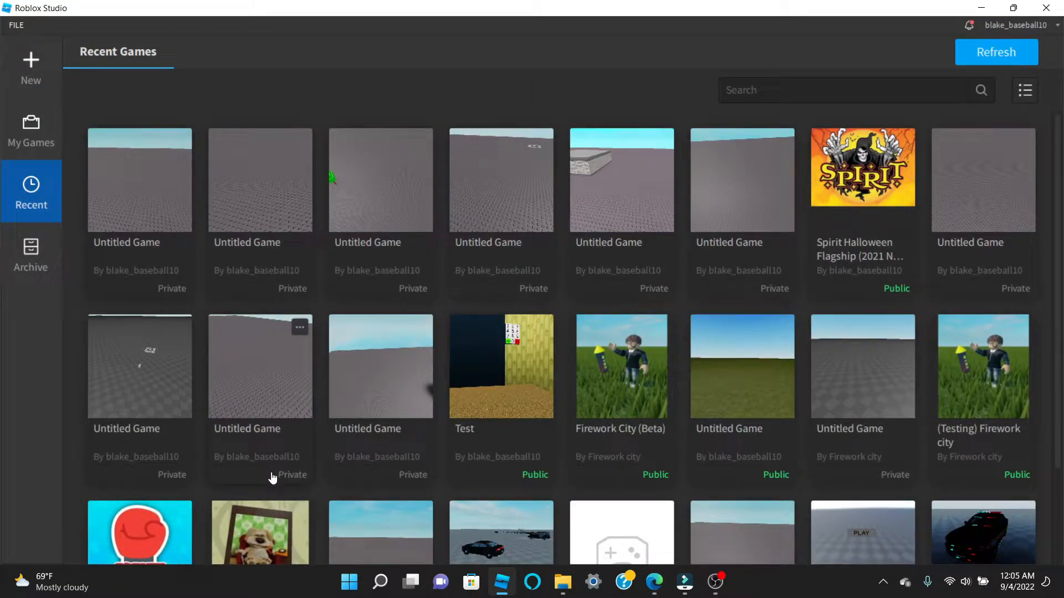
left_click(33, 69)
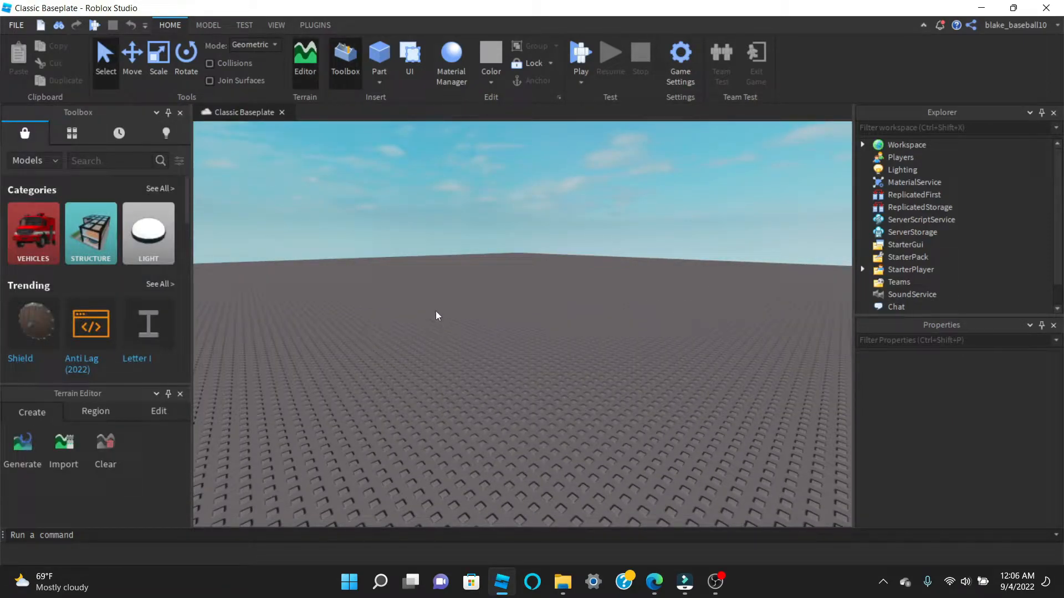
Step: Search the model library for "bus" and insert the New School Bus model into the place
left_click(39, 235)
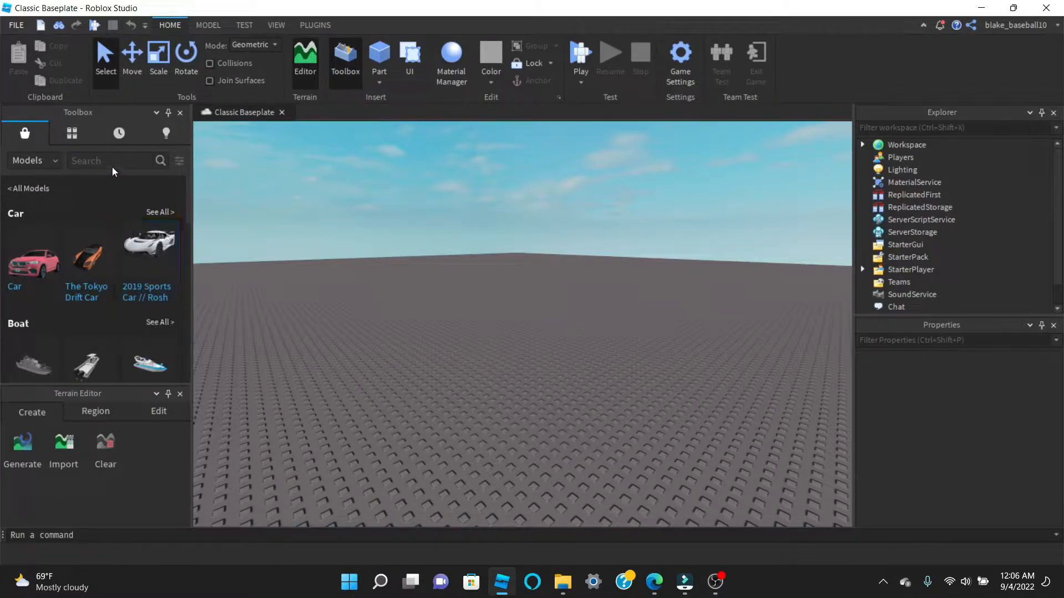
type("bus")
key("Return")
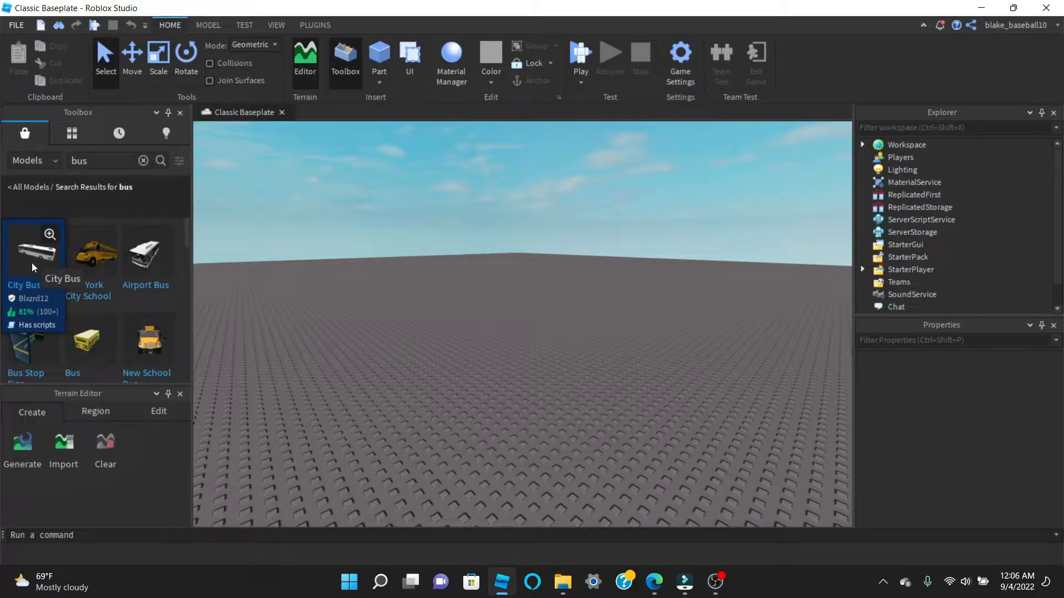
scroll(147, 325, "down", 3)
scroll(149, 323, "up", 2)
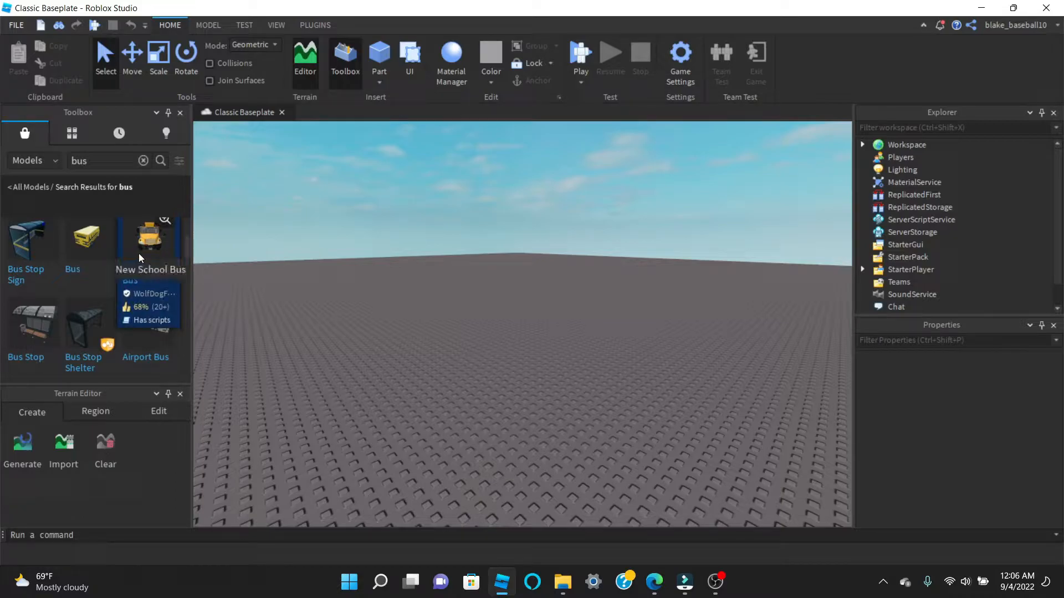
left_click(144, 253)
Step: Move the school bus across the baseplate to an origin position of about 42.9, 6.9, 2.0
key("d")
right_click_drag(568, 372, 571, 372)
key("w")
key("w")
key("a")
key("w")
key("d")
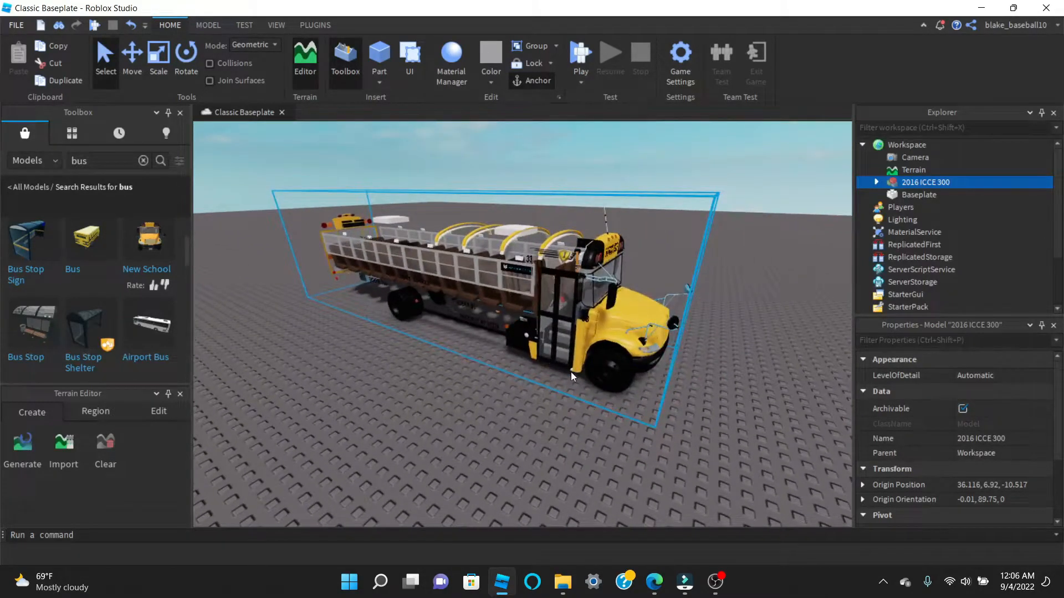
scroll(97, 311, "down", 5)
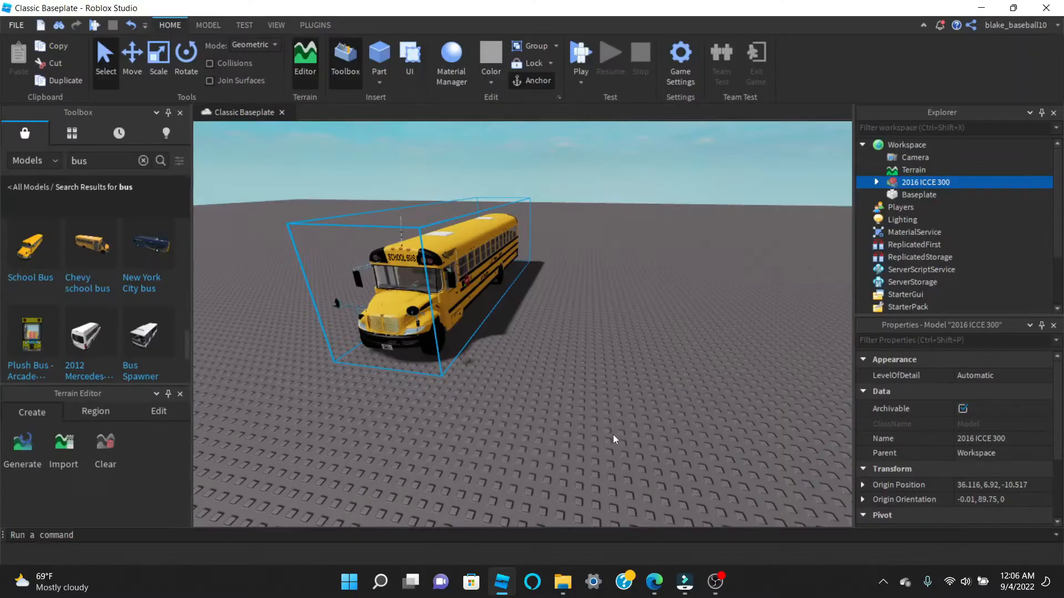
left_click(593, 424)
right_click_drag(593, 424, 590, 424)
left_click_drag(488, 365, 633, 406)
right_click_drag(632, 404, 511, 366)
Step: Examine further bus models in the search results and inspect the inserted school bus up close from several sides
scroll(82, 328, "down", 3)
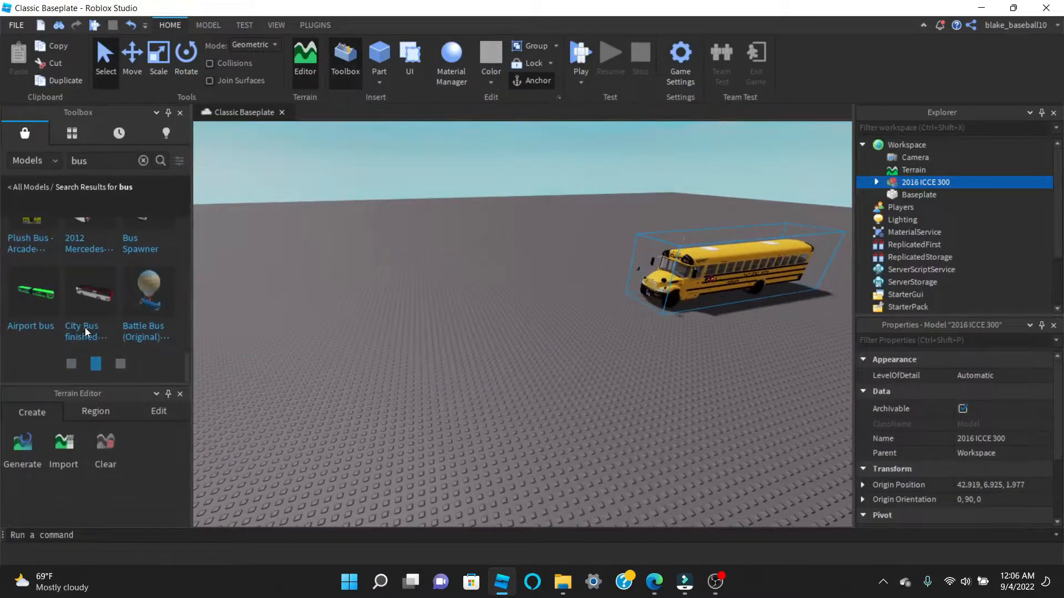
scroll(111, 338, "down", 2)
scroll(130, 351, "down", 3)
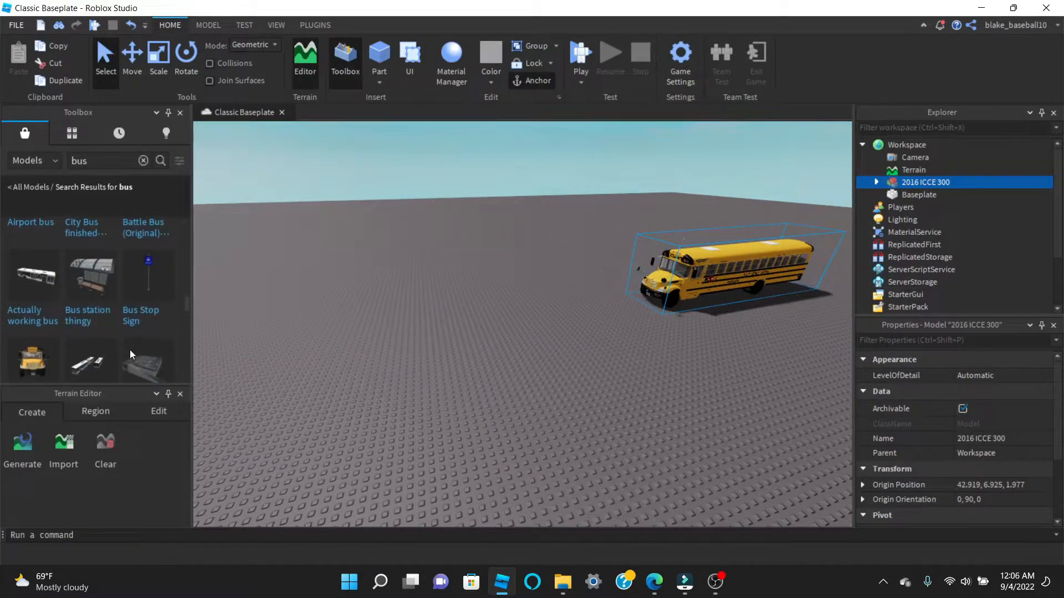
scroll(133, 340, "down", 2)
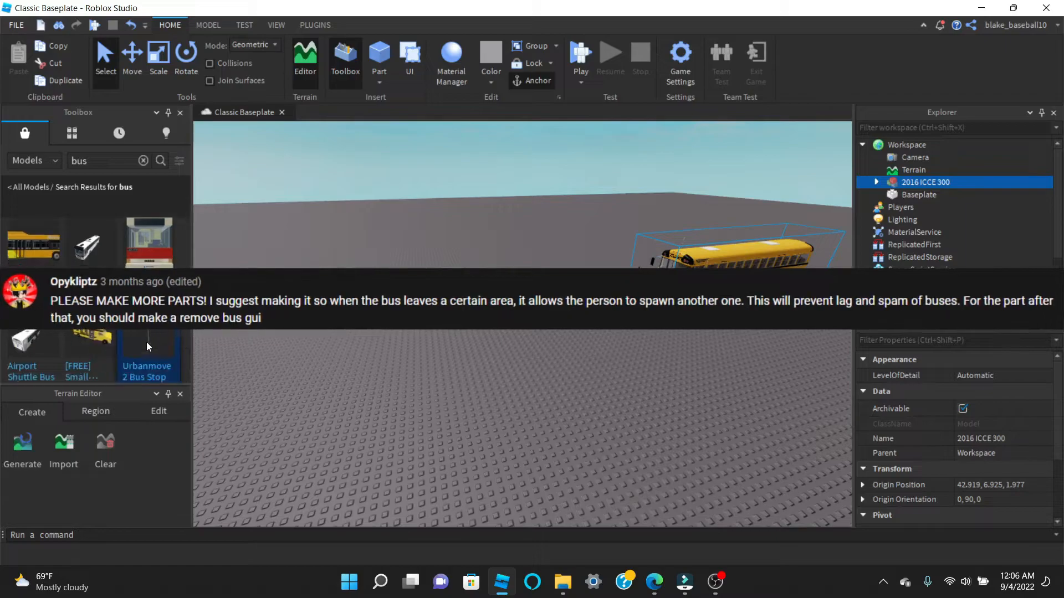
key("f")
key("a")
right_click_drag(303, 357, 304, 358)
key("w")
scroll(410, 335, "down", 5)
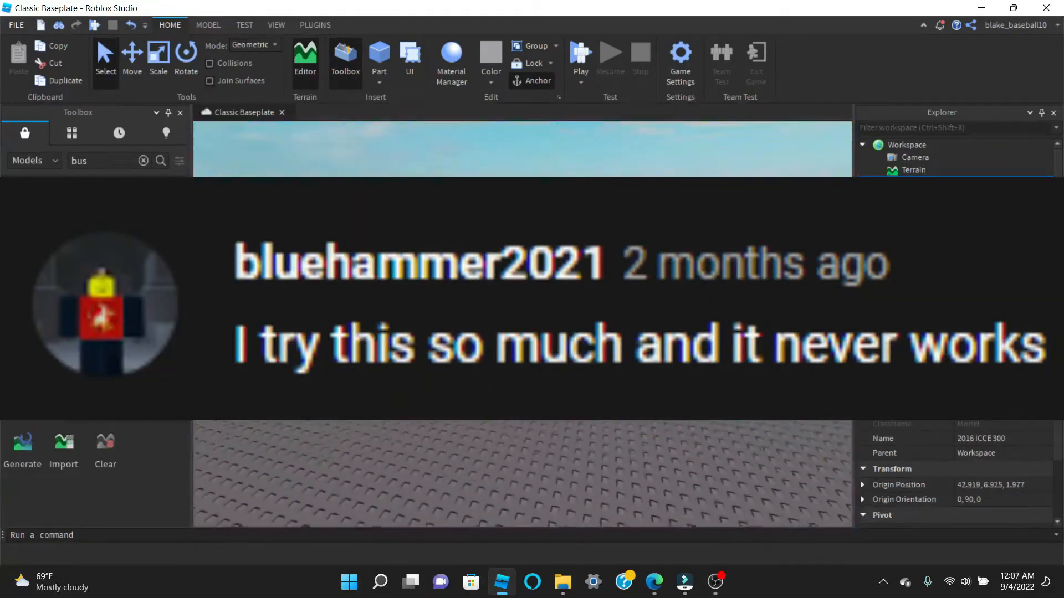
scroll(410, 336, "up", 7)
scroll(410, 336, "down", 6)
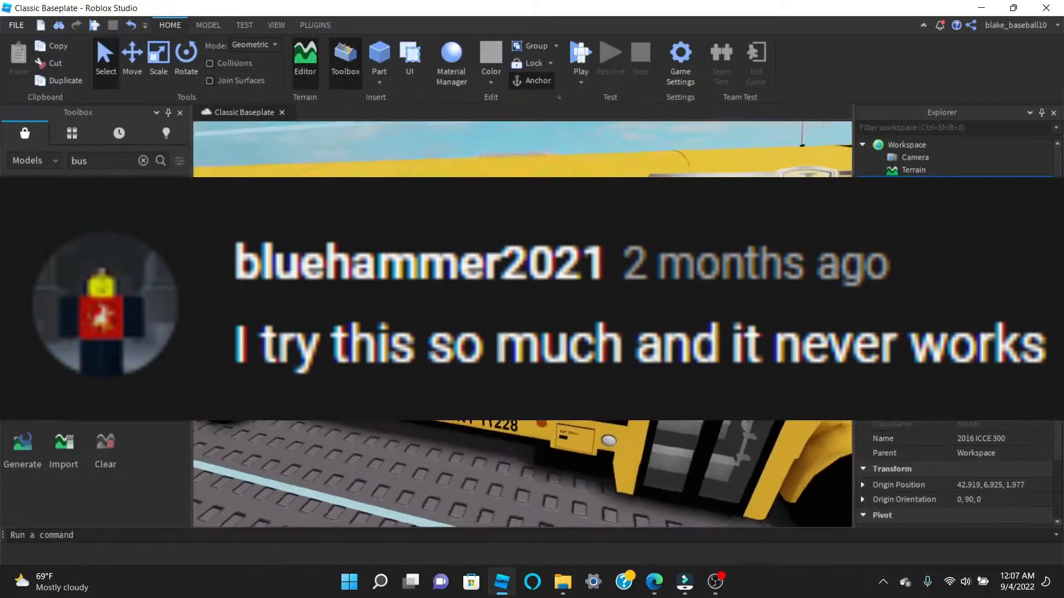
scroll(410, 335, "up", 6)
scroll(410, 335, "down", 3)
scroll(302, 357, "down", 3)
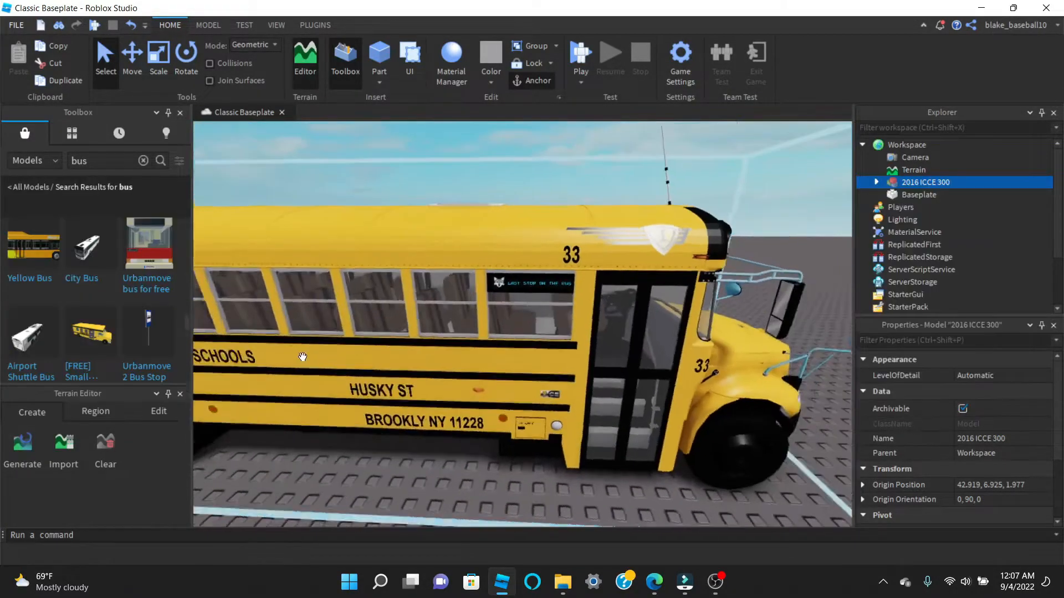
scroll(302, 357, "up", 6)
scroll(302, 357, "down", 6)
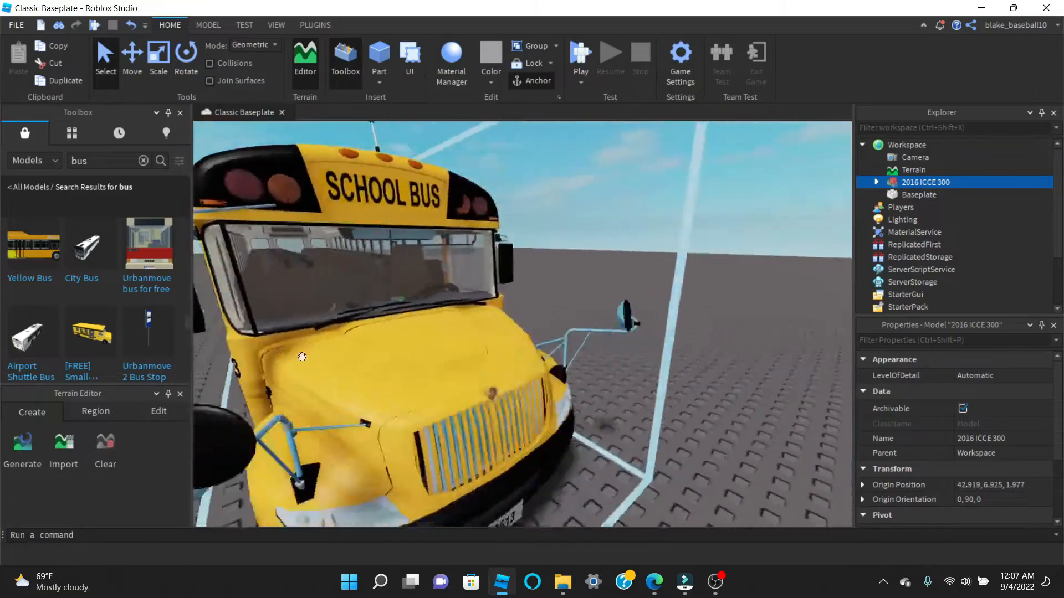
scroll(483, 326, "up", 3)
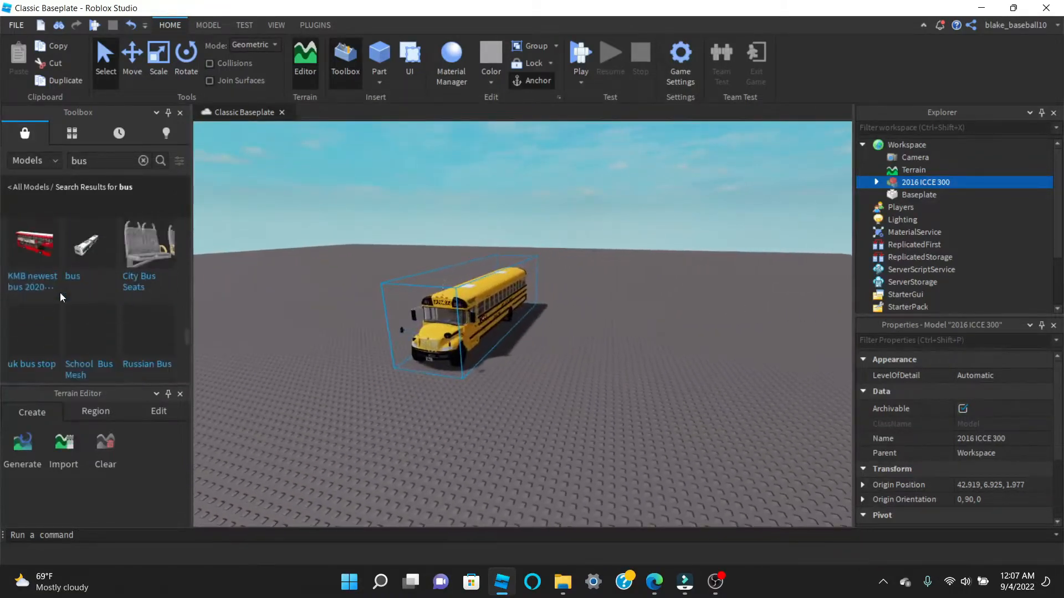
scroll(385, 376, "up", 3)
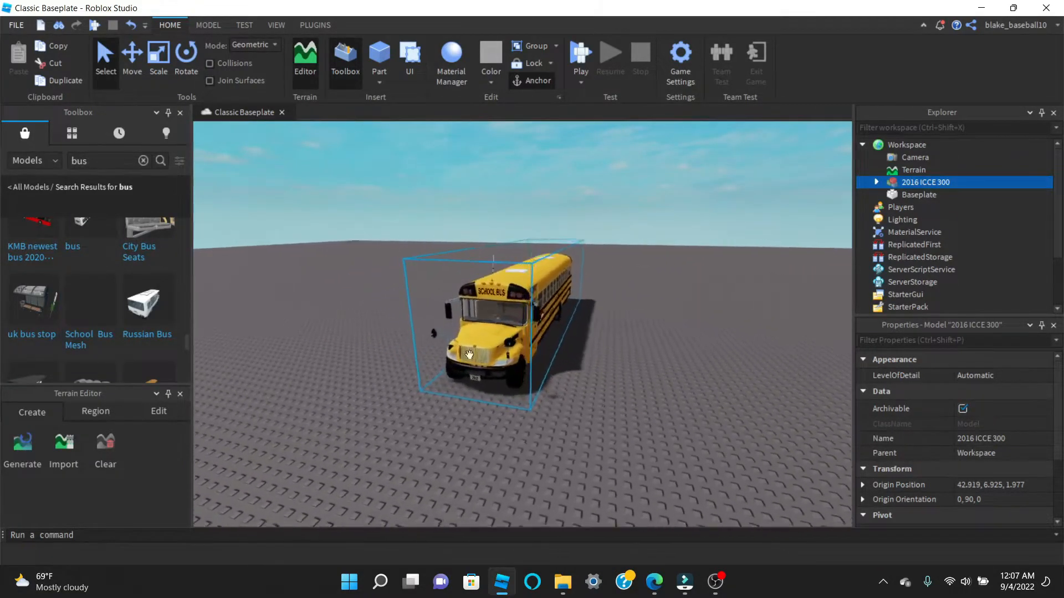
Step: Move the school bus to an origin position of about 43.6, 6.9, 15.7, deselect it and collapse its object tree
left_click_drag(469, 354, 505, 355)
left_click_drag(622, 352, 452, 437)
scroll(452, 438, "up", 2)
scroll(451, 438, "down", 2)
left_click(699, 322)
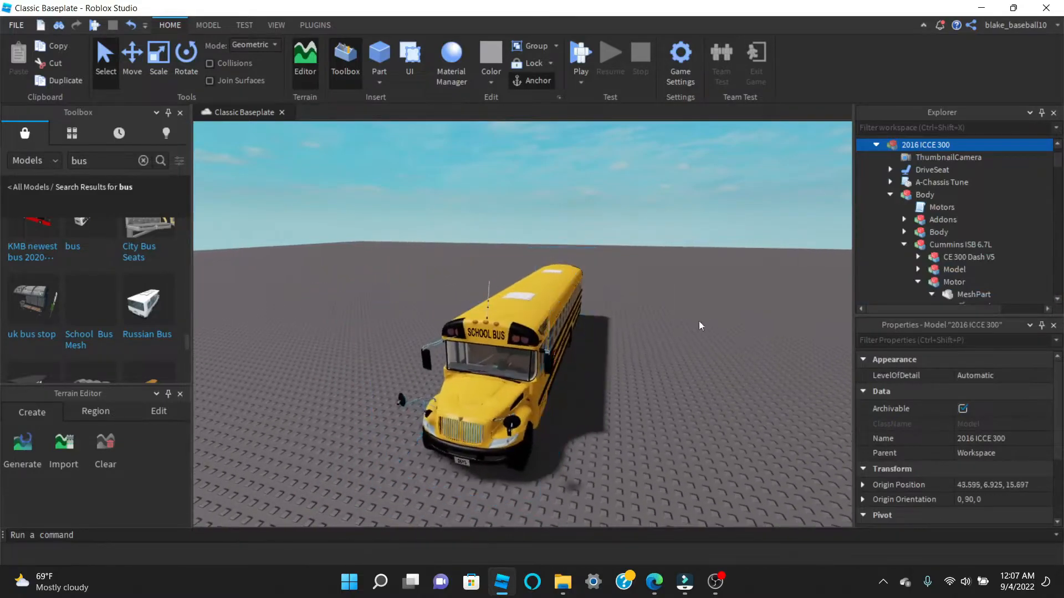
left_click(876, 145)
right_click_drag(652, 358, 653, 359)
key("w")
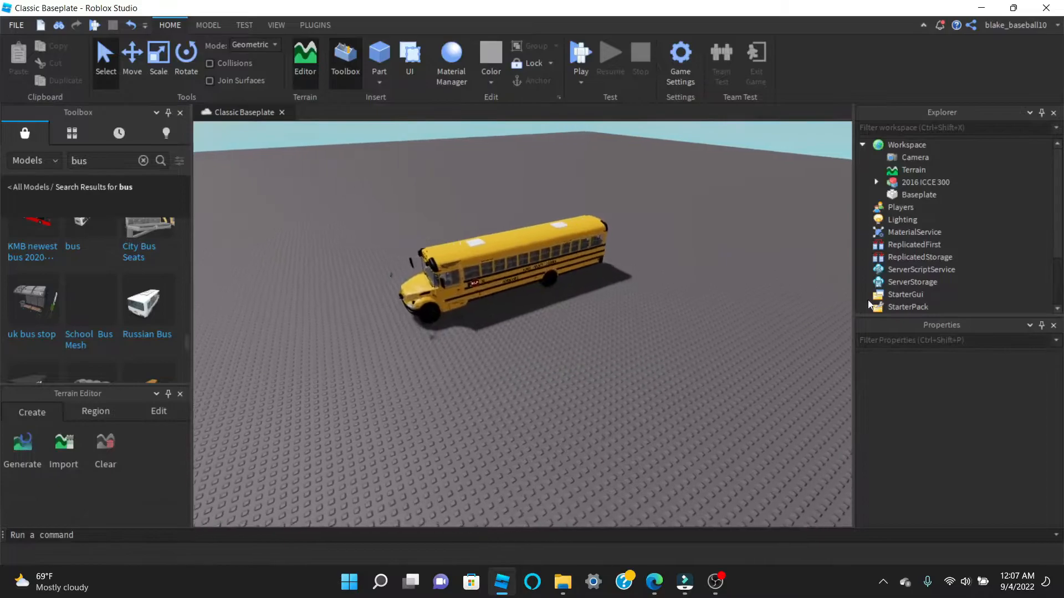
Step: Add a ScreenGui to StarterGui and enable its IgnoreGuiInset property
scroll(906, 297, "down", 3)
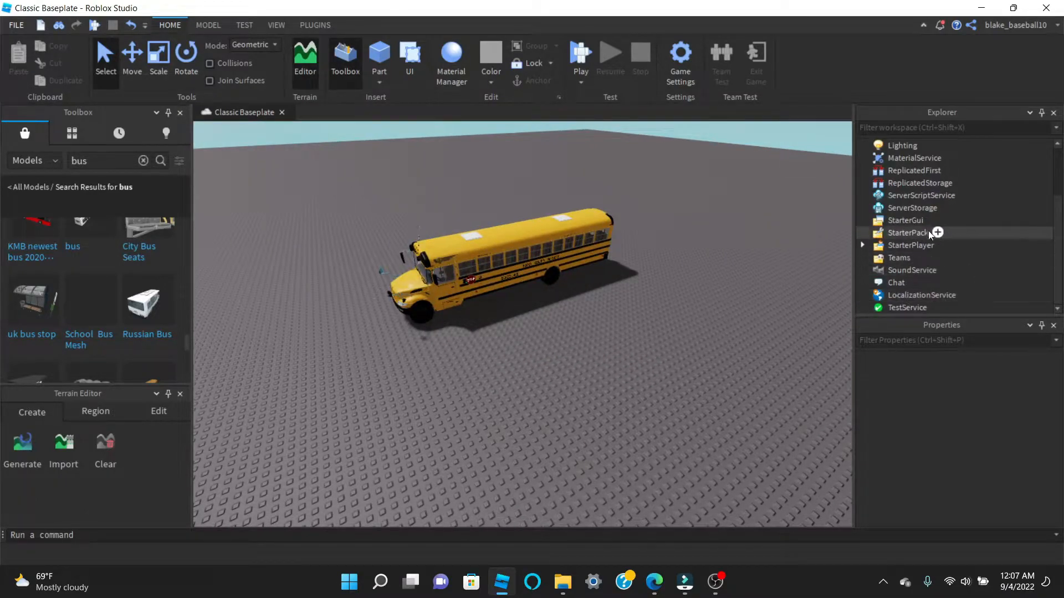
left_click(905, 220)
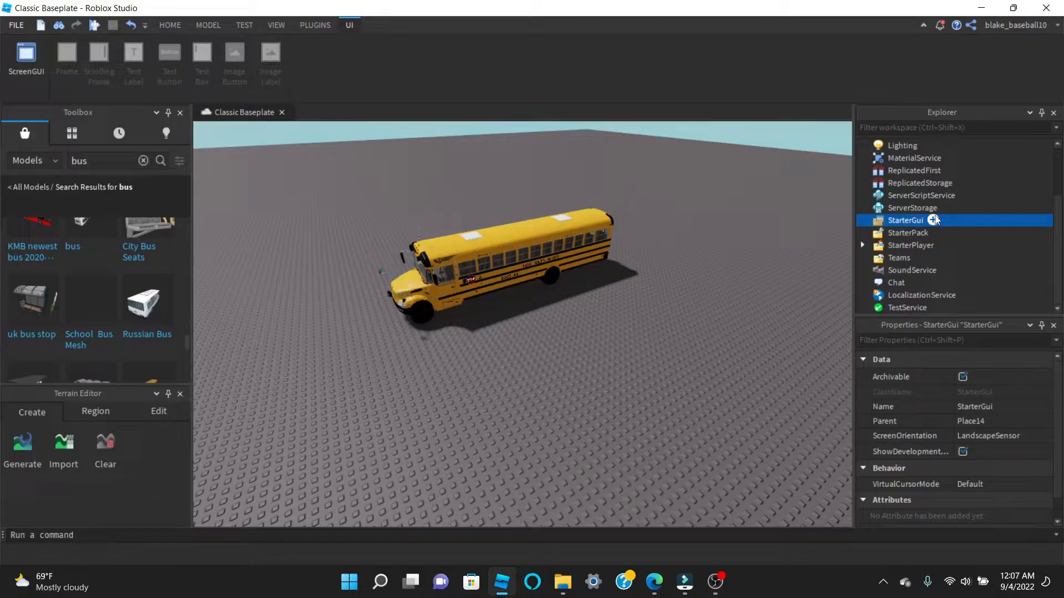
left_click(934, 220)
left_click(930, 284)
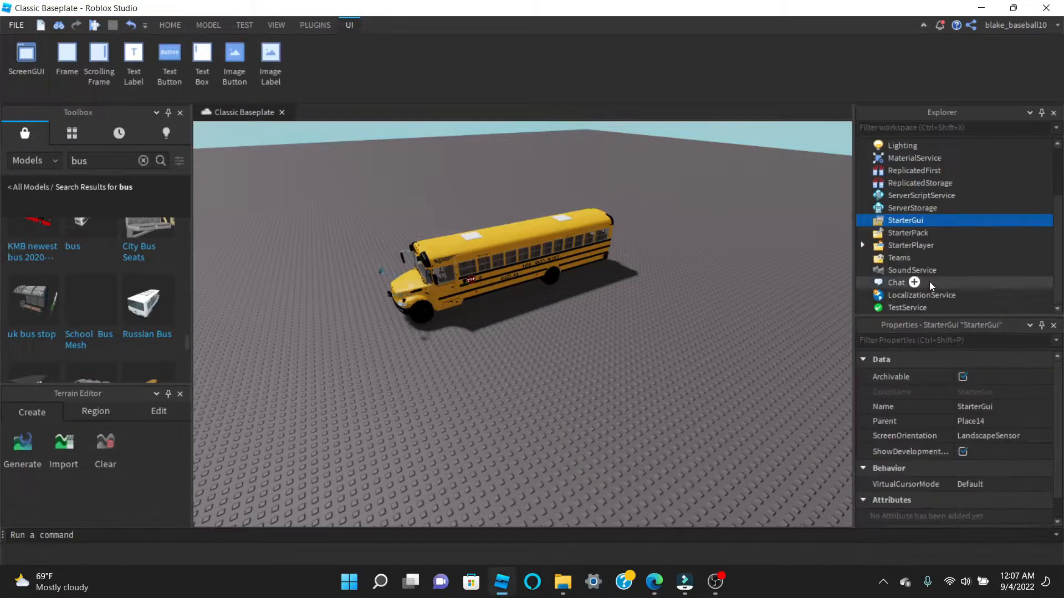
left_click(909, 242)
left_click(906, 237)
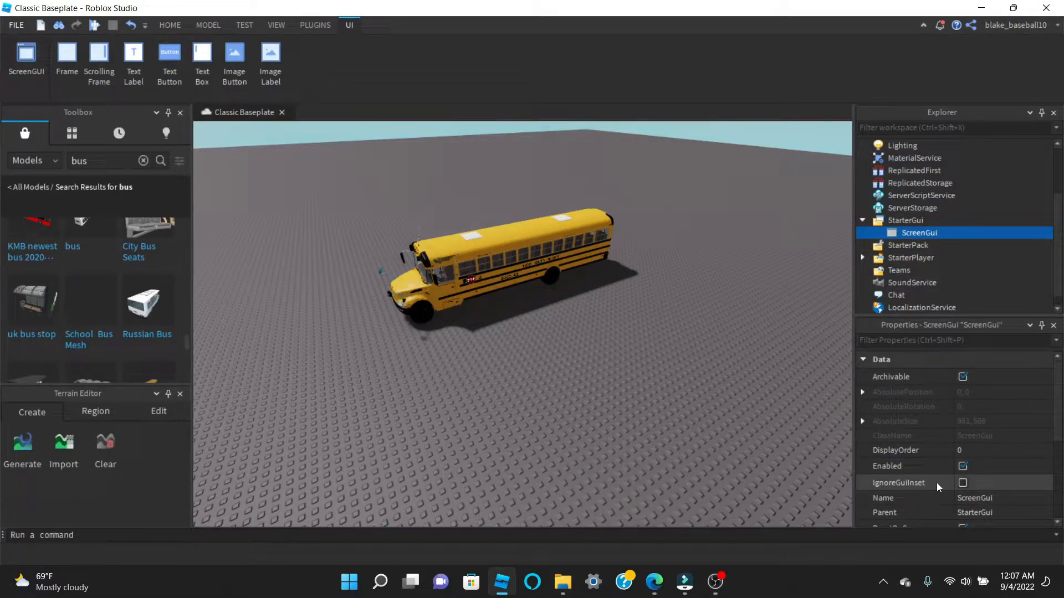
left_click(965, 483)
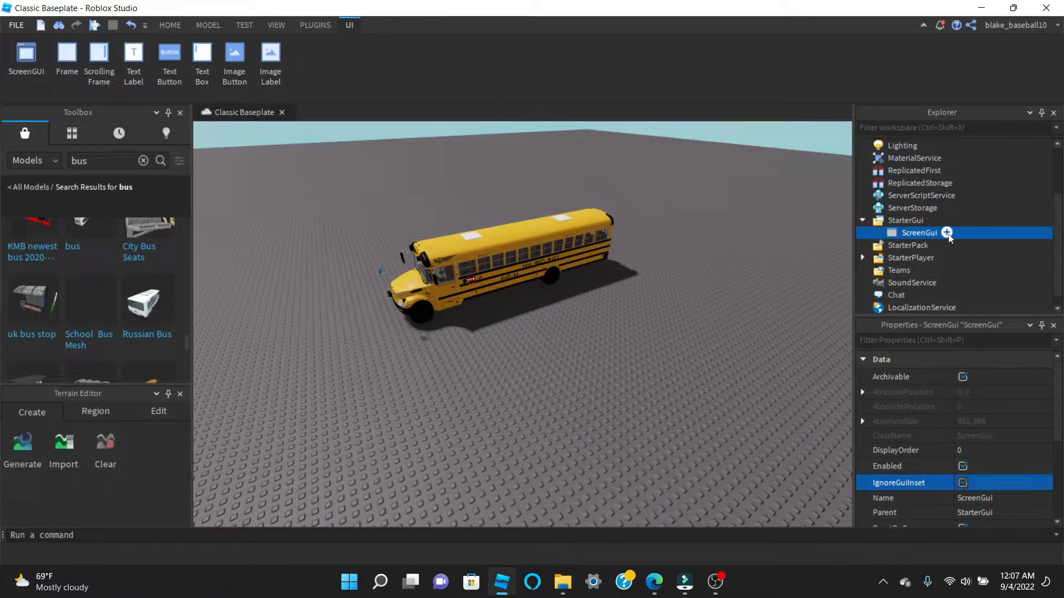
Step: Add a TextButton of about 136 x 85 to the ScreenGui and place it against the game view's left edge
left_click(947, 233)
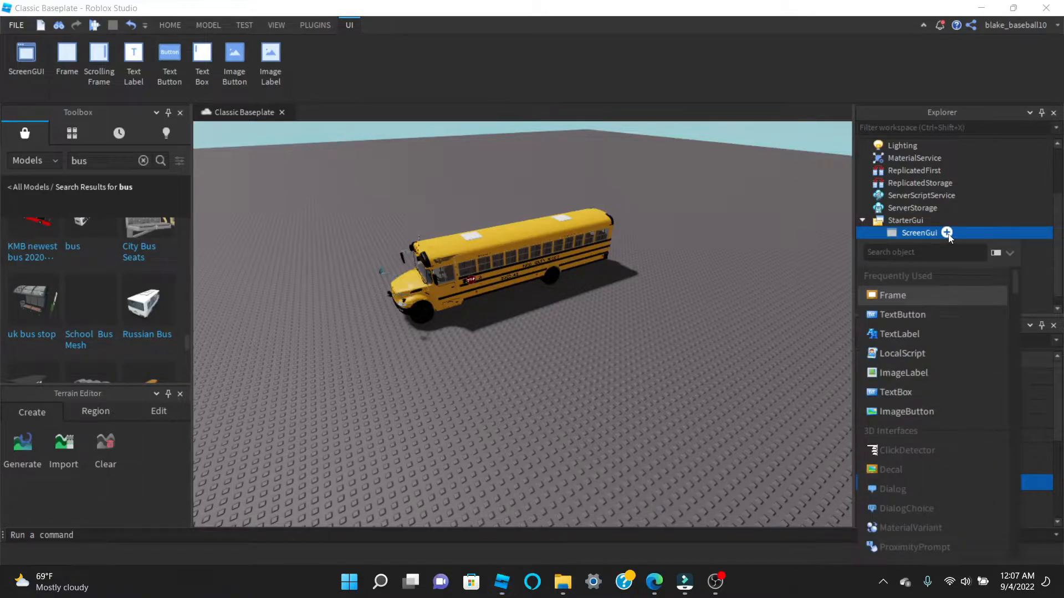
left_click(914, 314)
left_click_drag(249, 151, 241, 366)
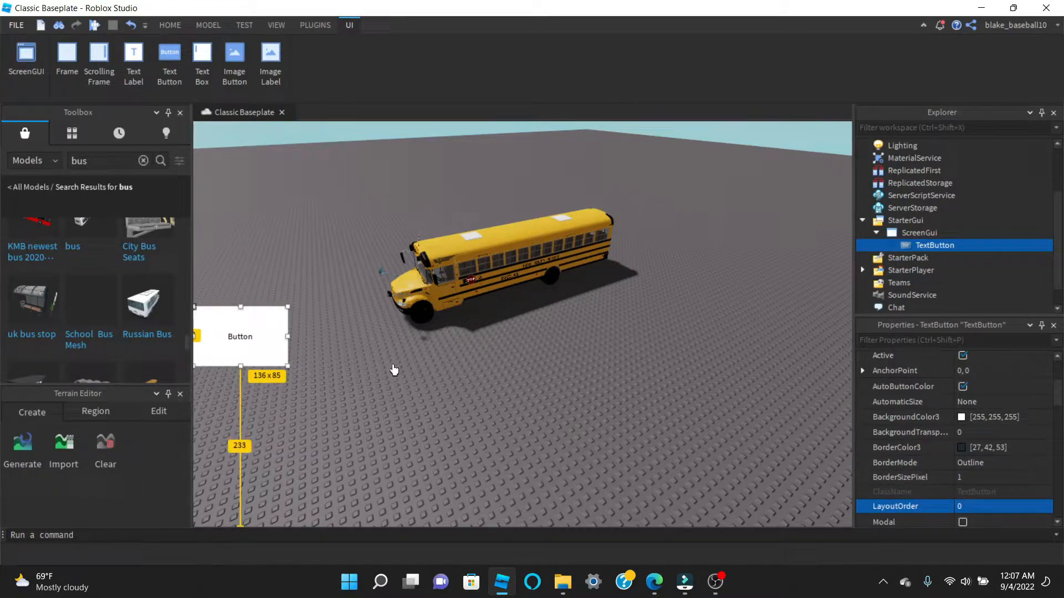
Step: Change the TextButton's text to OPEN and set its BackgroundColor3 to light blue, 124, 177, 255
double_click(251, 343)
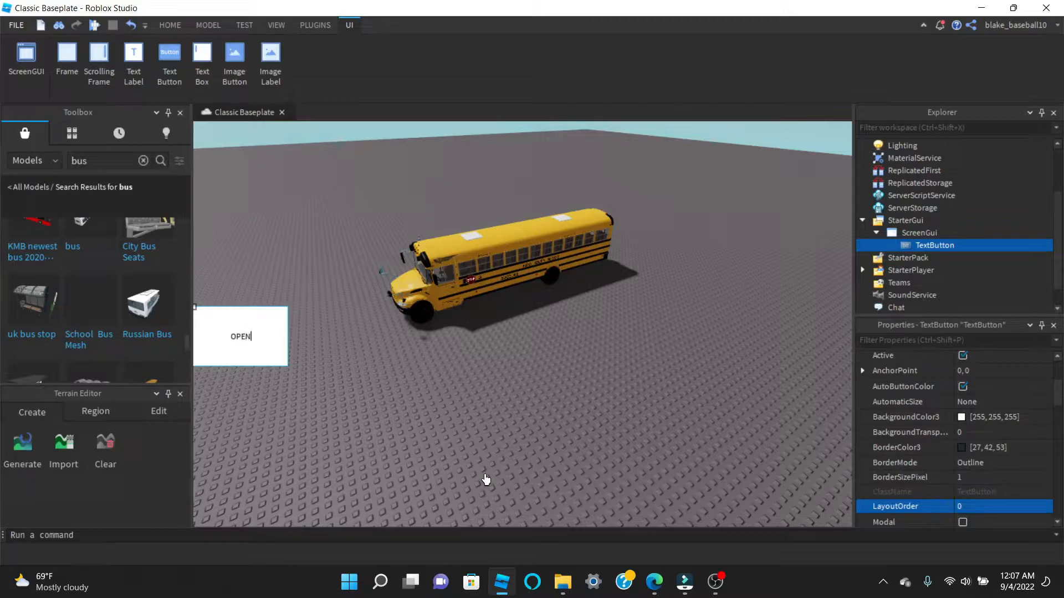
key("Return")
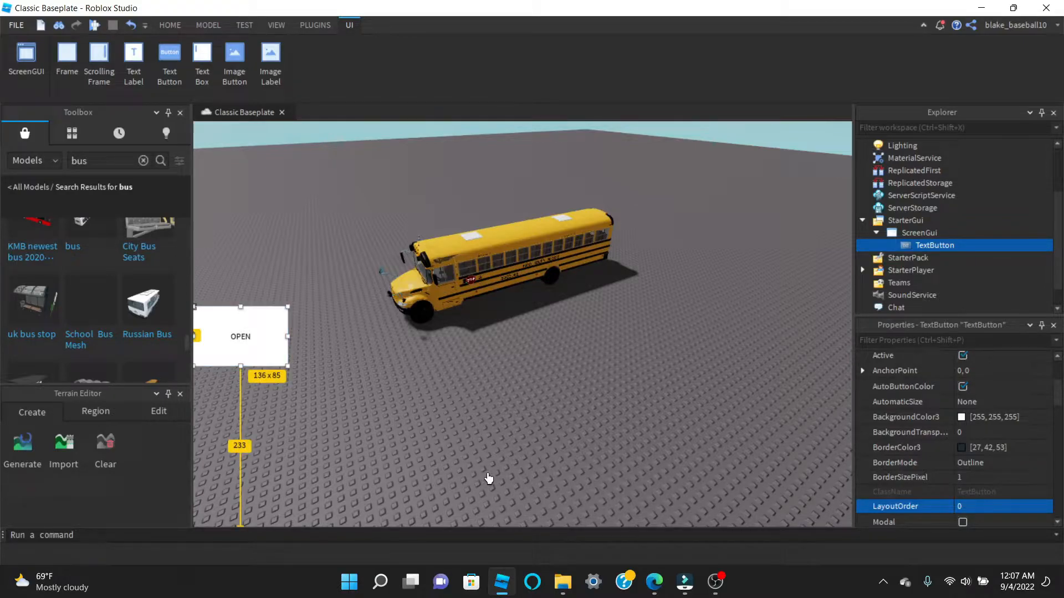
left_click(961, 416)
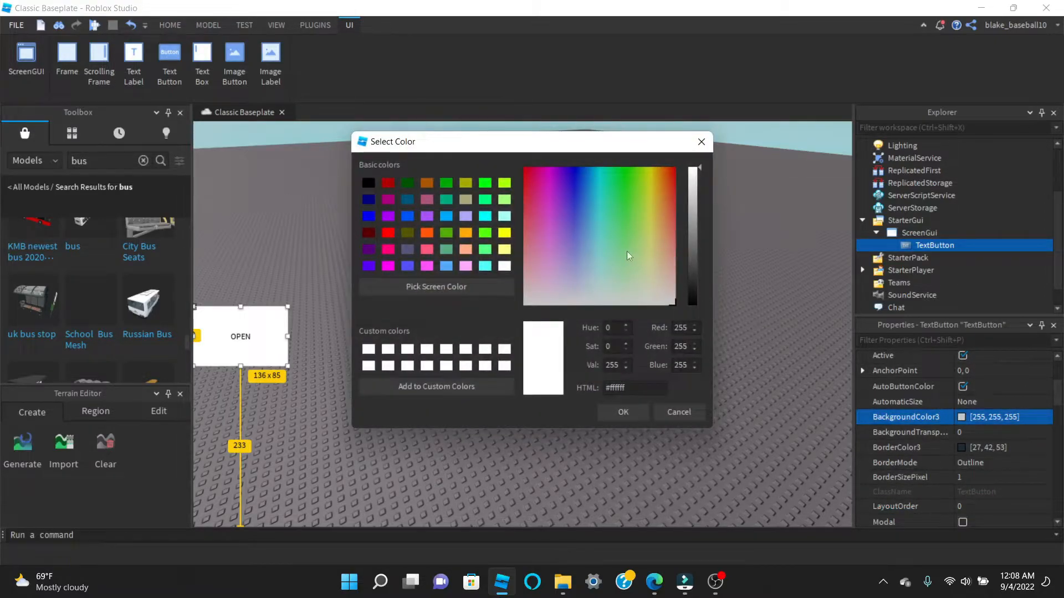
left_click(584, 235)
left_click(624, 413)
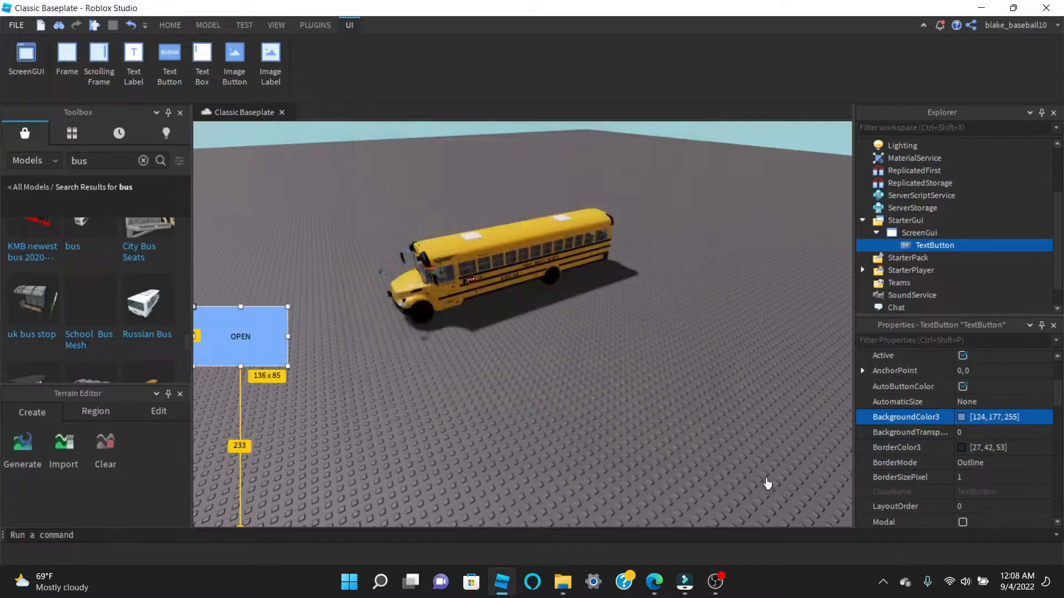
Step: Set the TextButton's BorderColor3 to dark grey 53, 53, 53 and its BorderSizePixel to 3
left_click(961, 447)
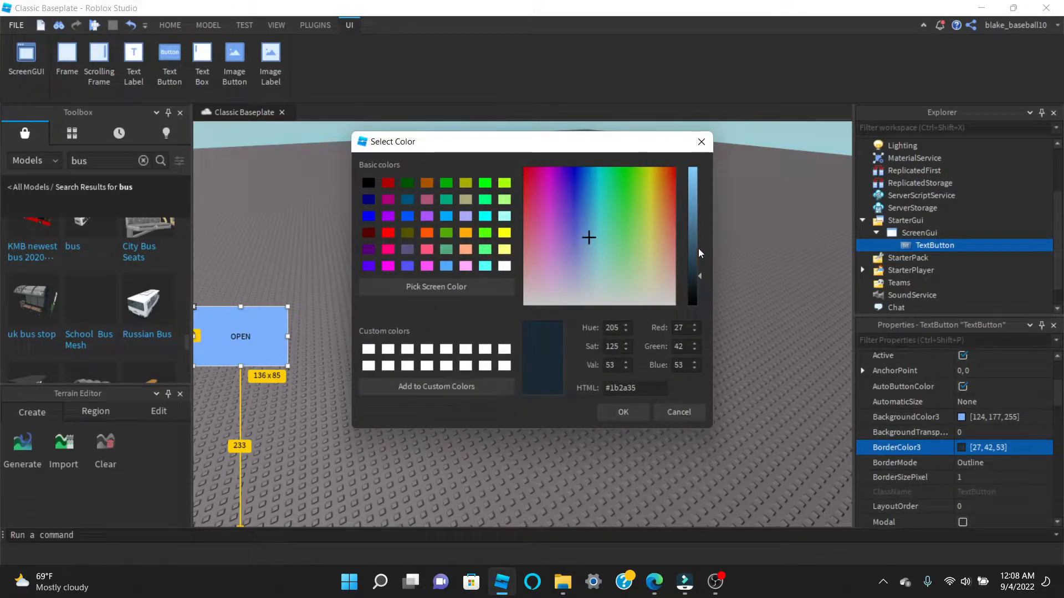
left_click_drag(665, 245, 706, 327)
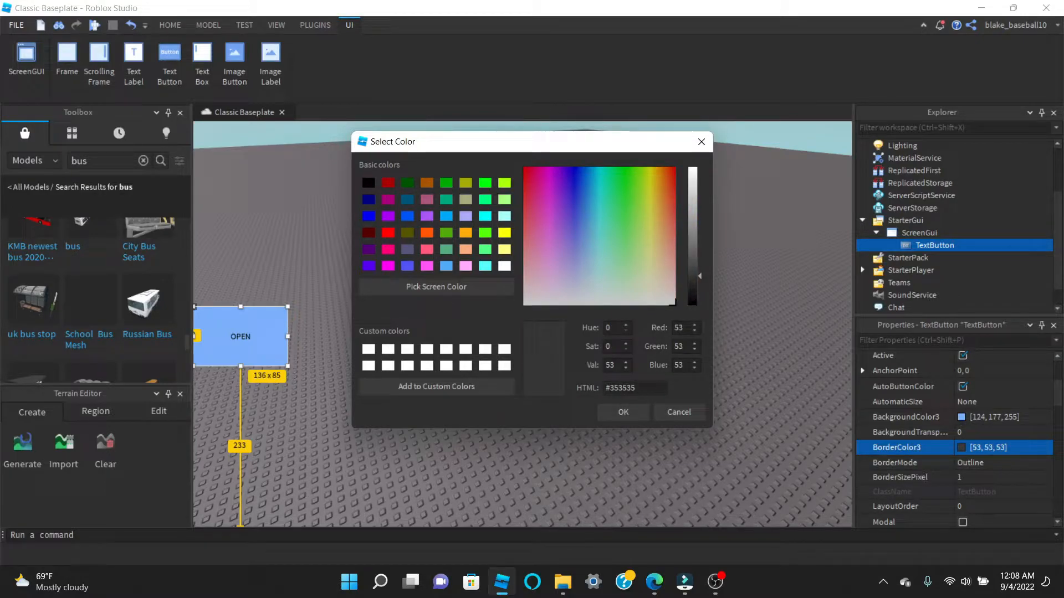
left_click(613, 420)
left_click(972, 478)
type("3")
key("Return")
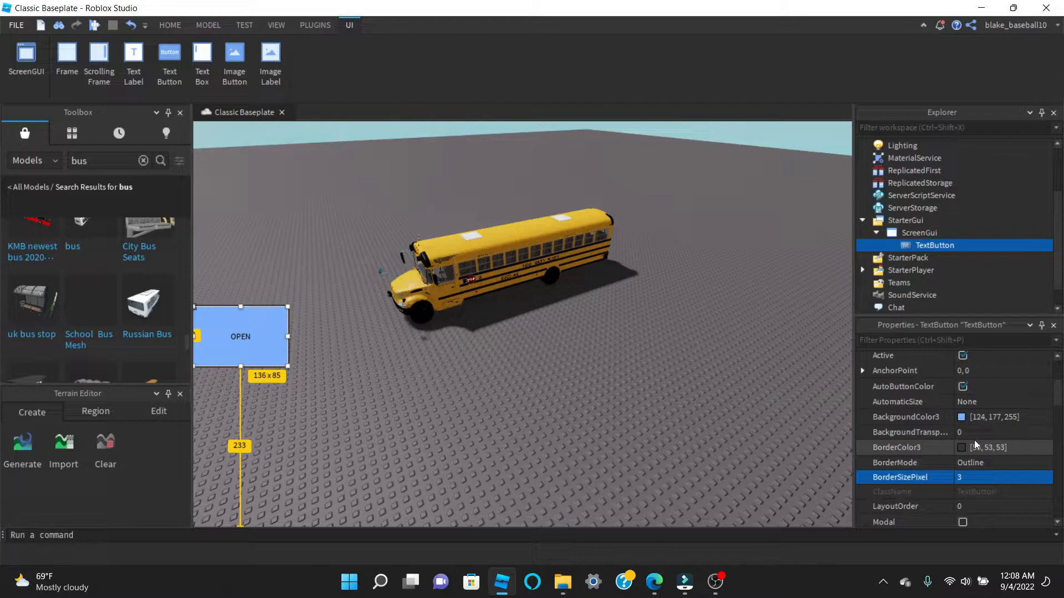
Step: Add a UICorner to the OPEN TextButton to round its corners, and select it to check its properties
left_click(965, 245)
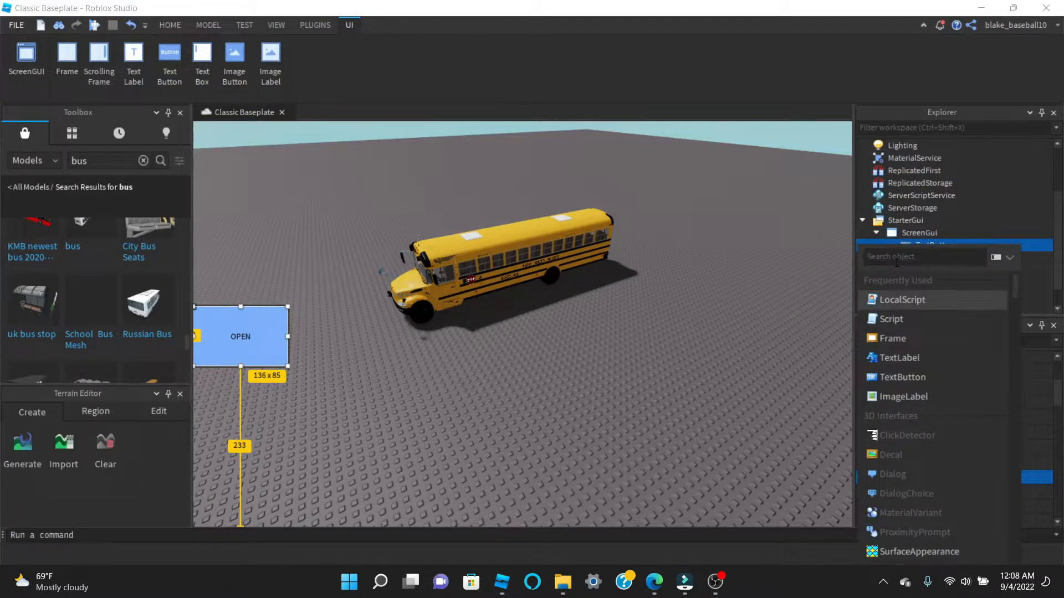
type("u7")
key("BackSpace")
key("BackSpace")
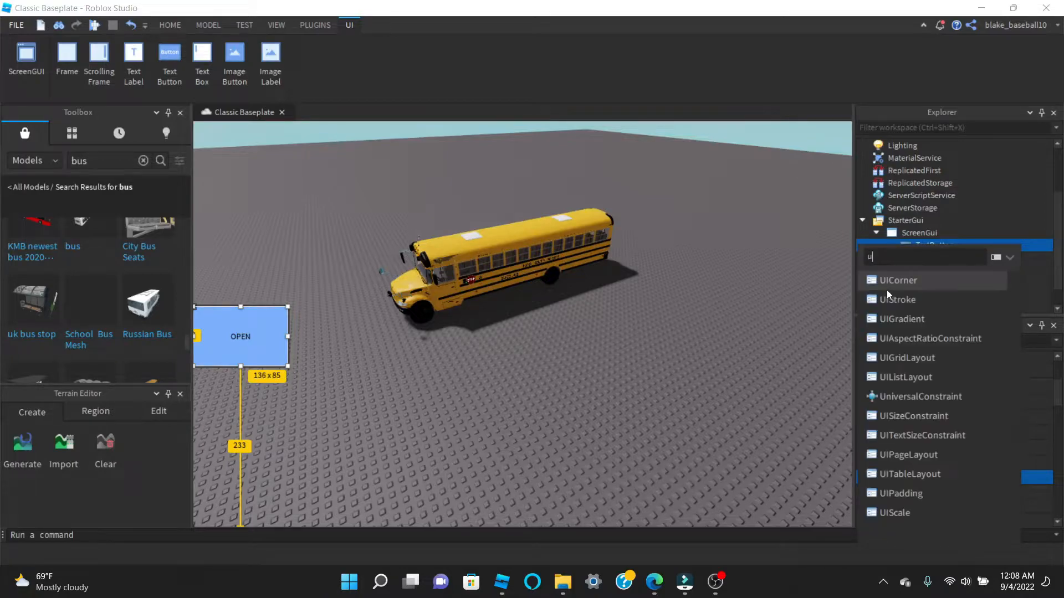
left_click(891, 284)
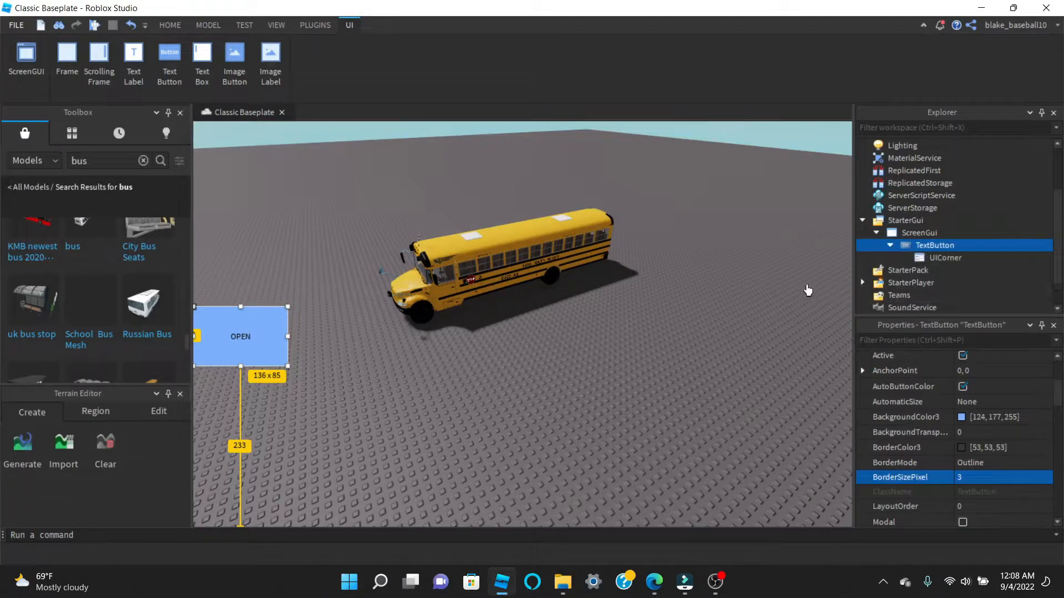
left_click(942, 258)
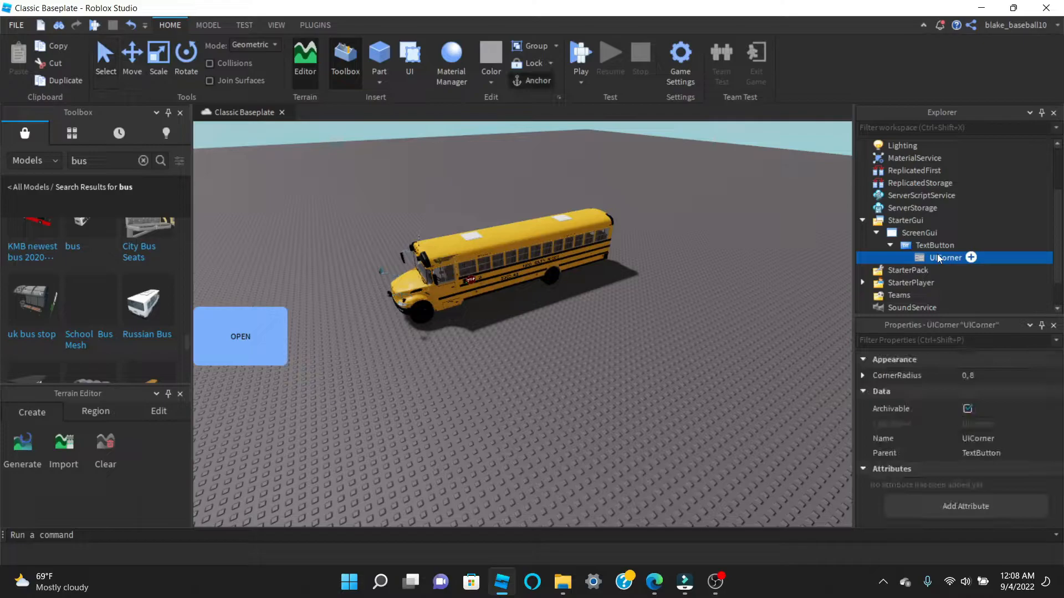
left_click(922, 245)
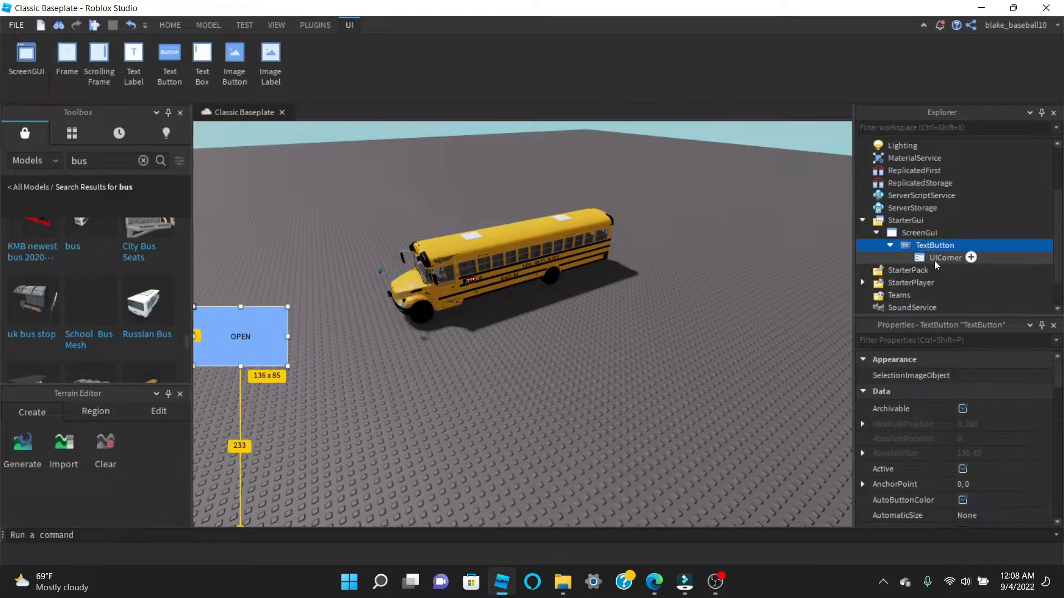
left_click(935, 260)
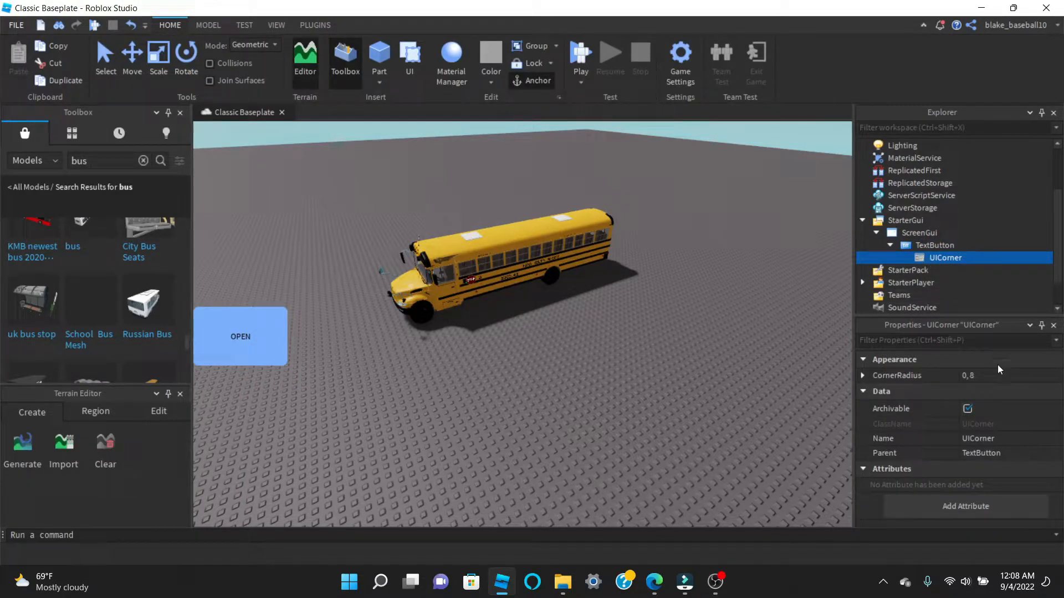
Step: Add a UIStroke to the OPEN TextButton and set its ApplyStrokeMode to Border
left_click(964, 245)
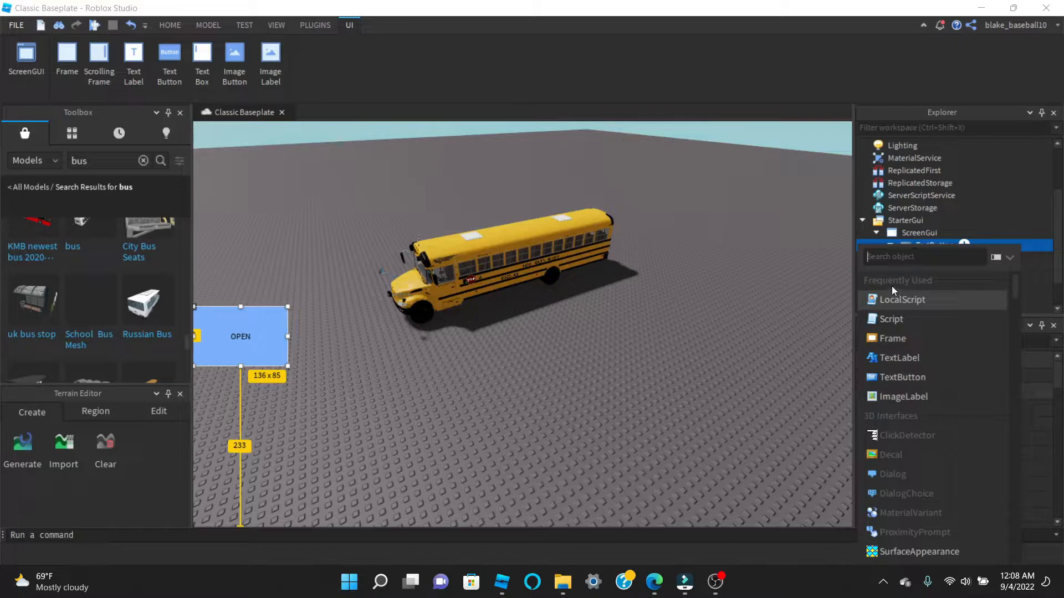
type("UI")
left_click(932, 302)
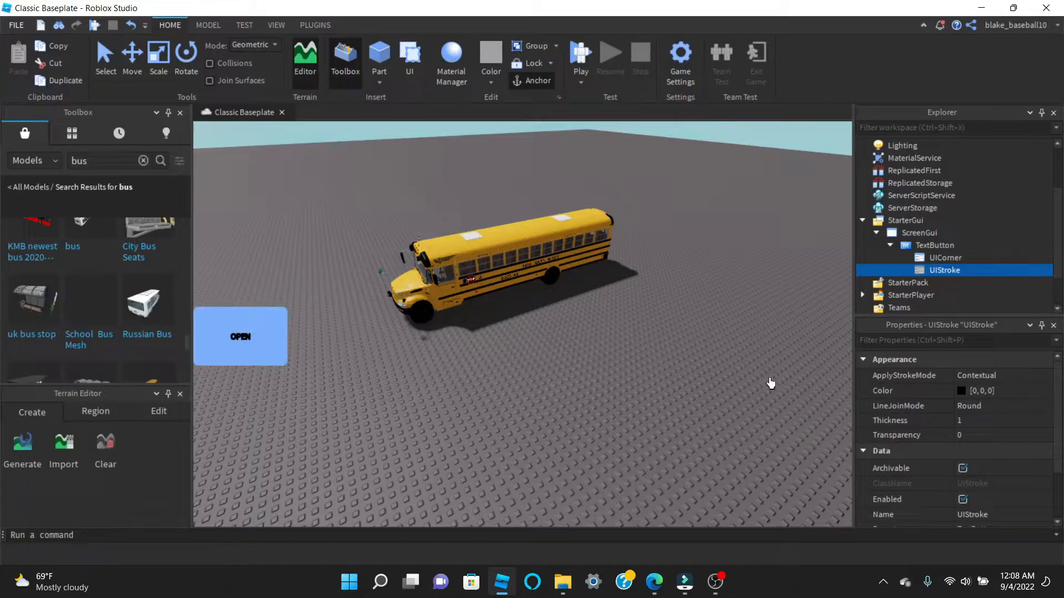
left_click(1012, 379)
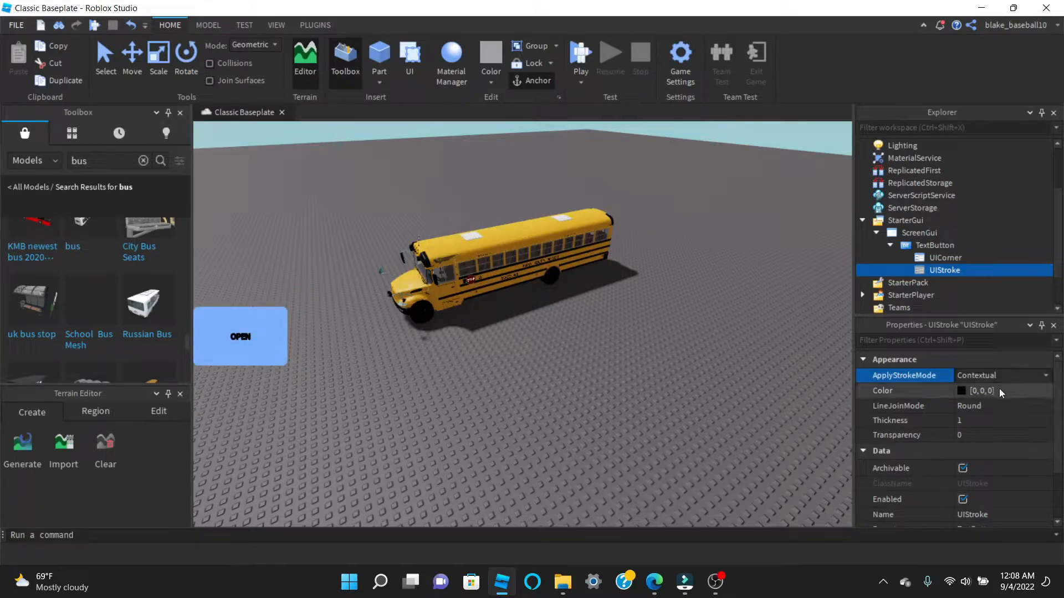
left_click(992, 376)
left_click(978, 388)
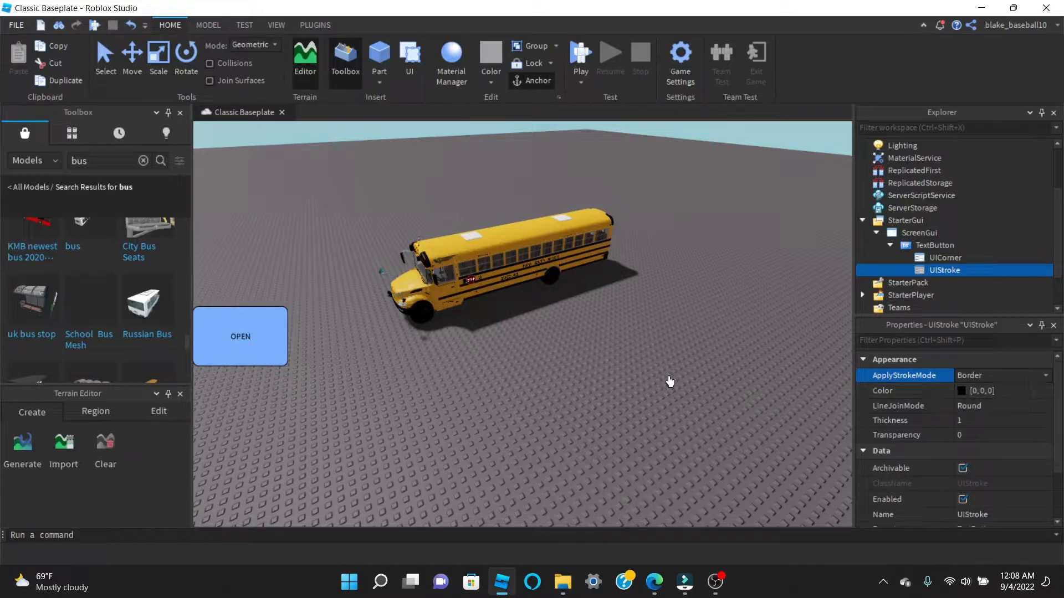
Step: Set the UIStroke's thickness to 3 and its color to dark grey 63, 63, 63, then deselect it
left_click(969, 421)
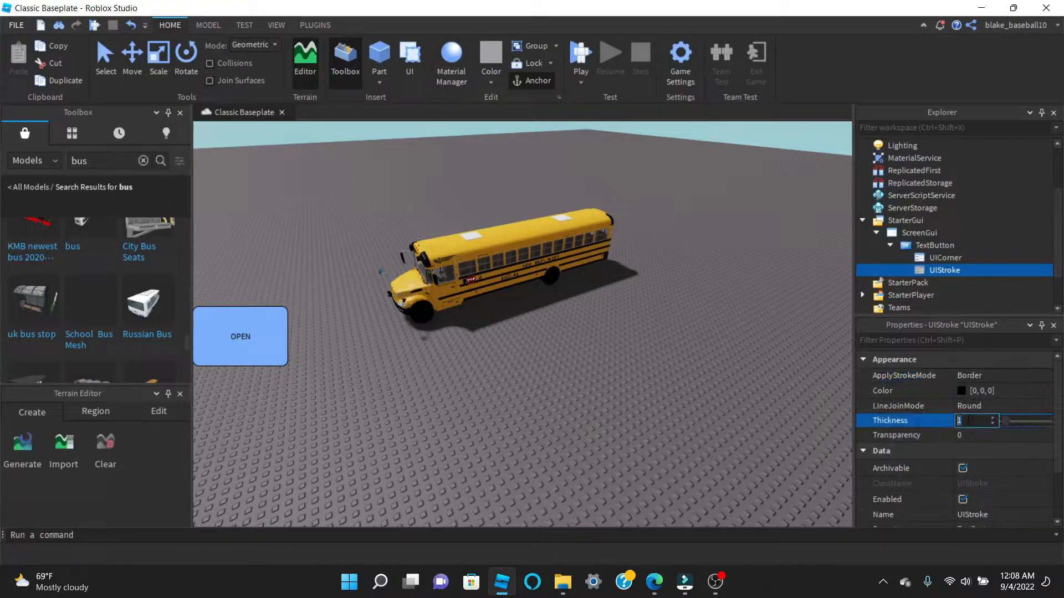
type("3")
key("Return")
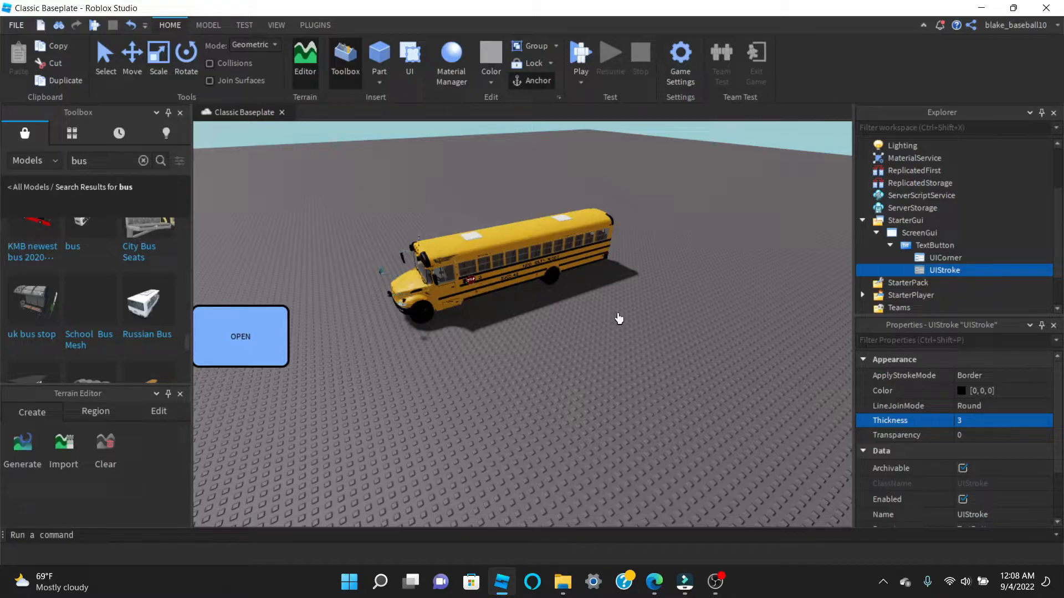
left_click(962, 393)
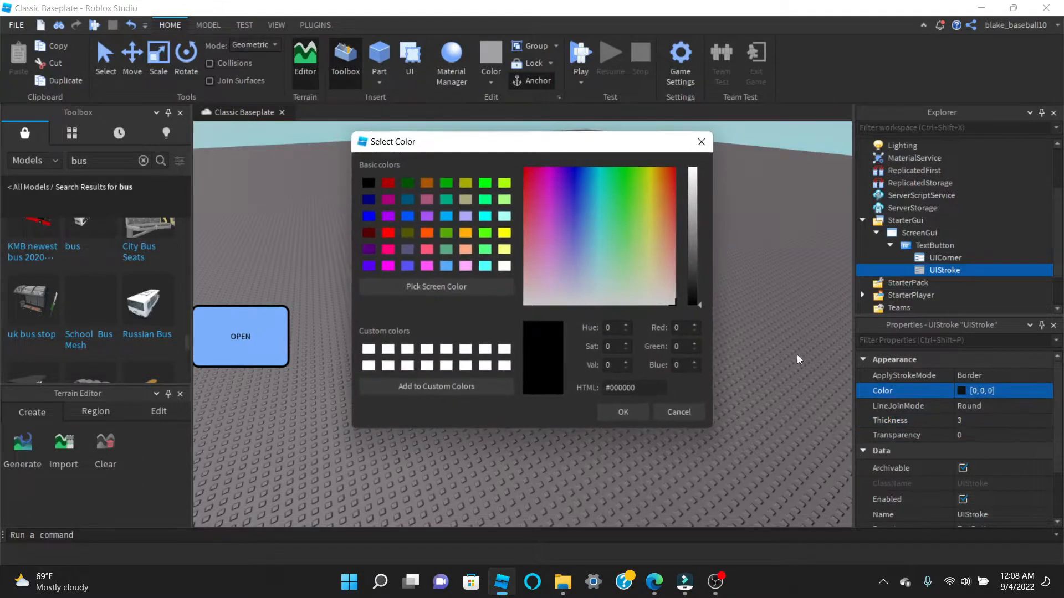
left_click(691, 272)
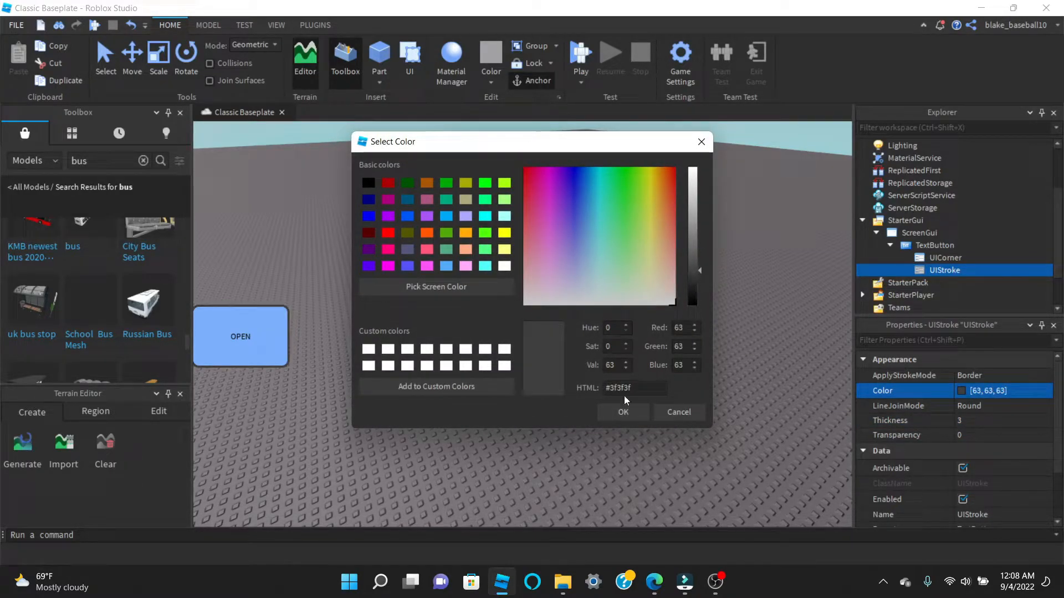
left_click(616, 410)
left_click(673, 386)
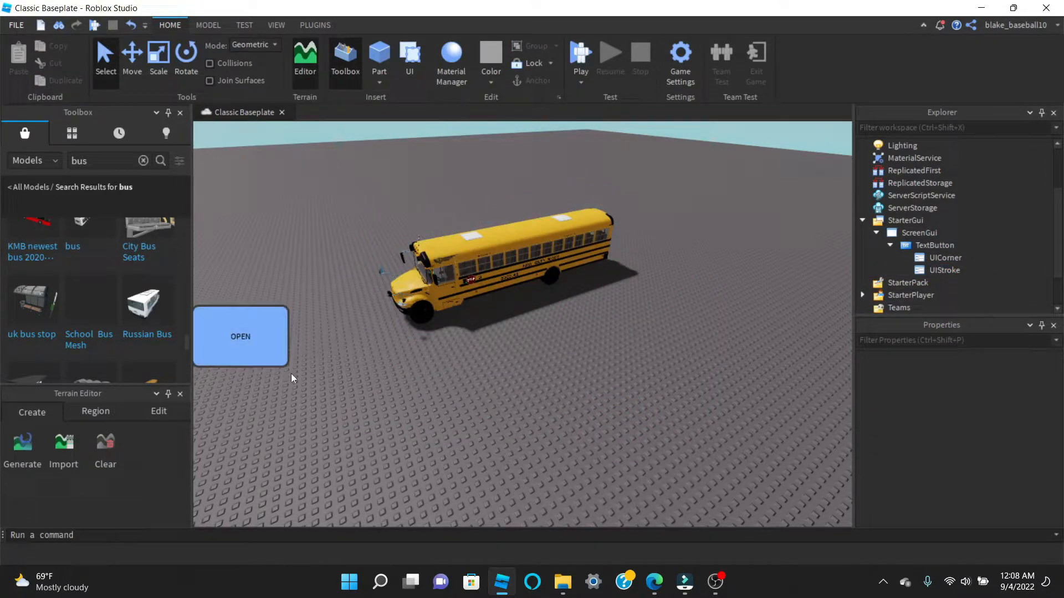
Step: Enable TextScaled on the TextButton so the OPEN label fills the button
left_click(930, 234)
left_click(934, 245)
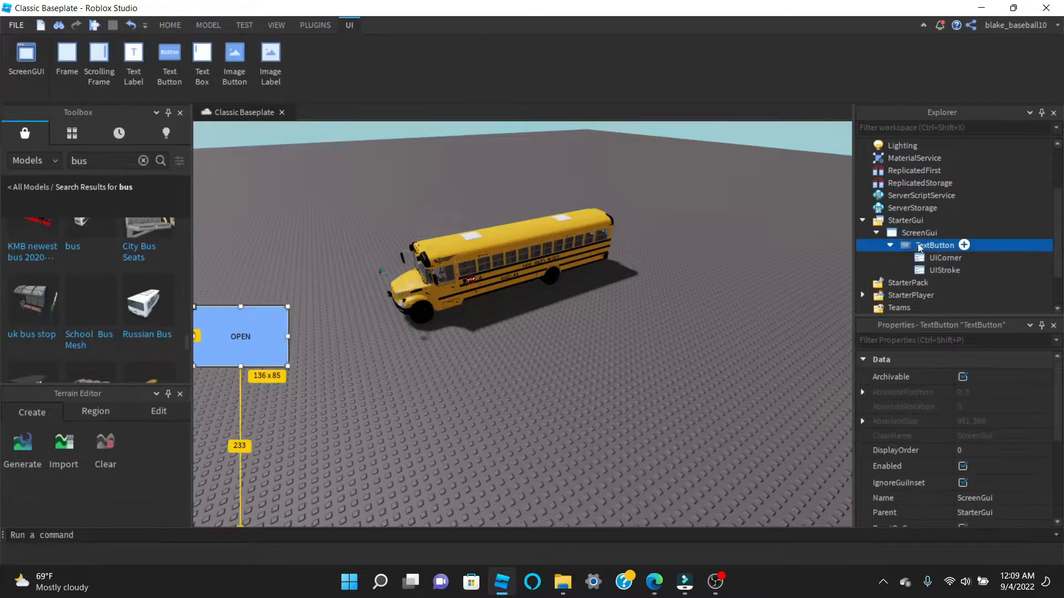
scroll(930, 424, "down", 6)
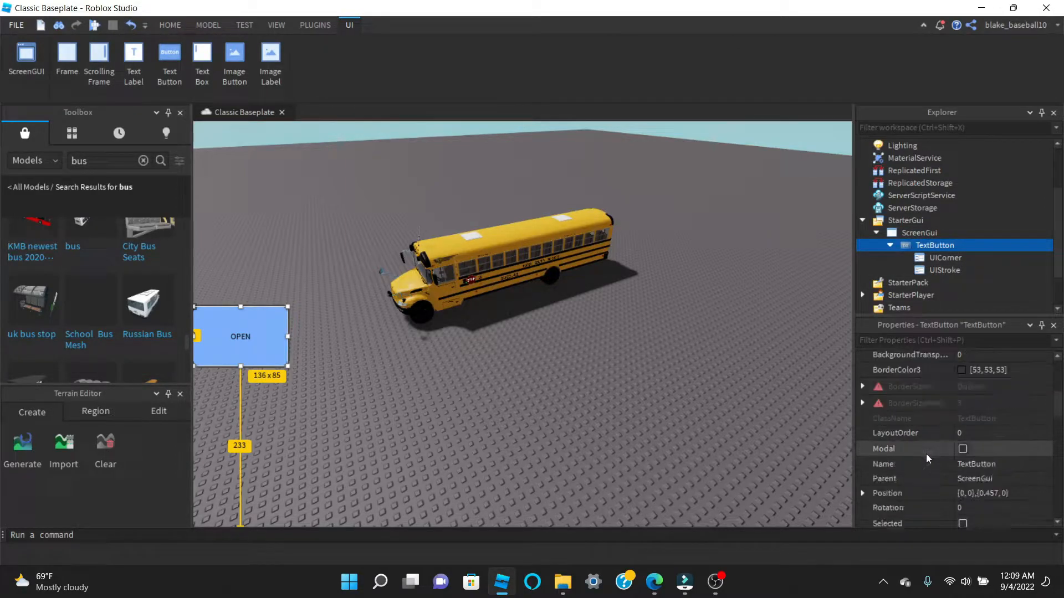
scroll(953, 468, "down", 4)
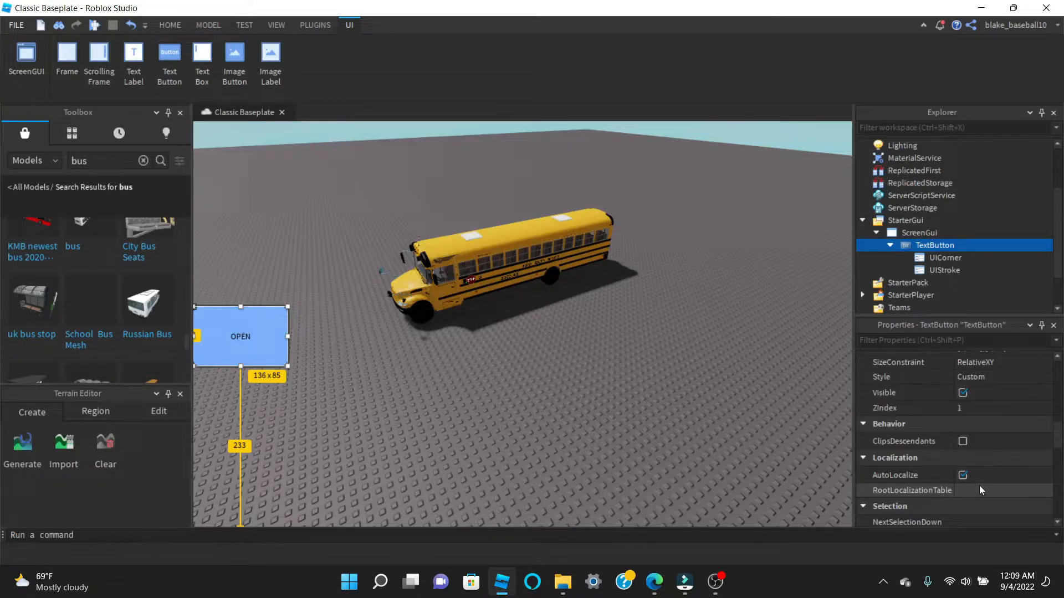
scroll(979, 485, "down", 4)
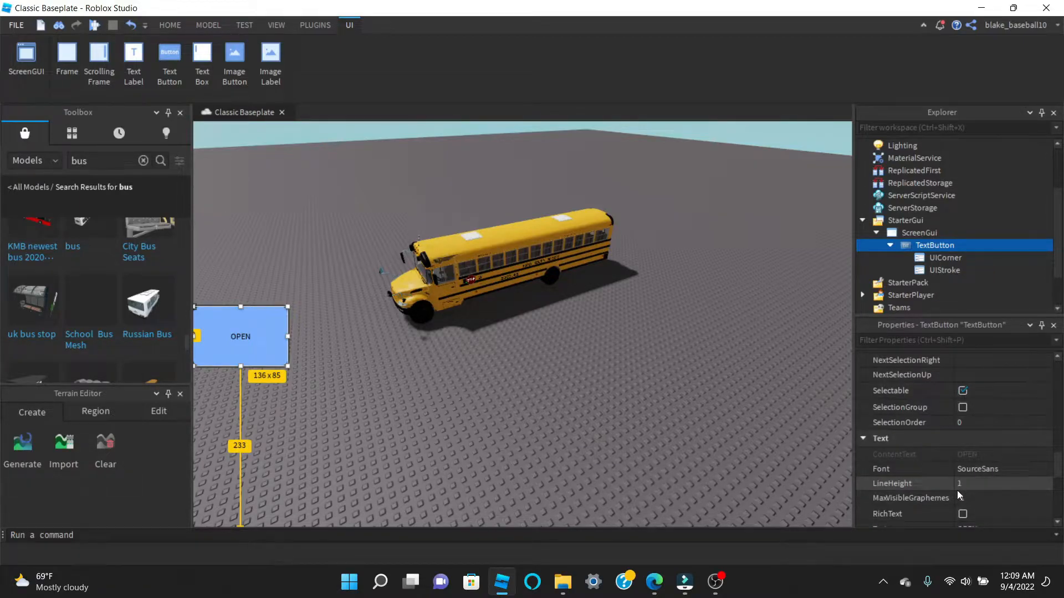
scroll(957, 490, "down", 4)
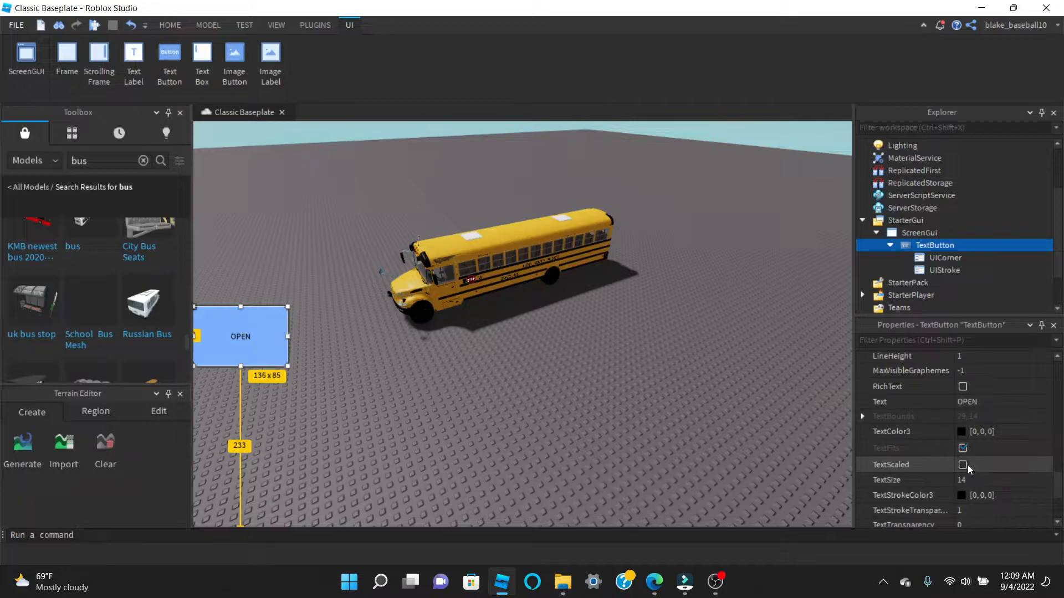
left_click(963, 465)
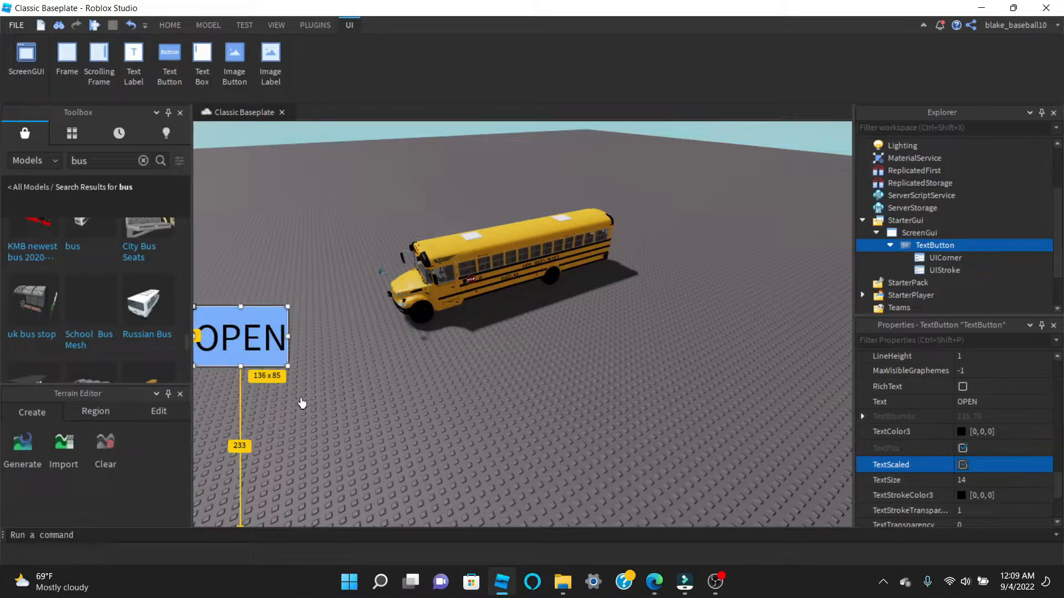
Step: Change the TextButton's font to SourceSansBold and deselect the button
scroll(1008, 396, "up", 4)
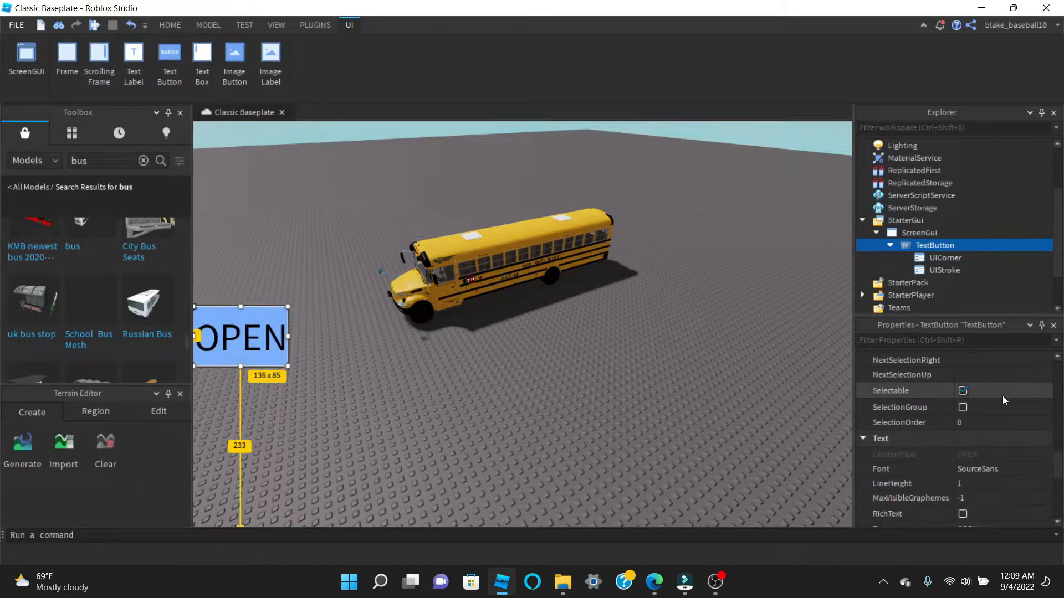
left_click(982, 470)
left_click(978, 471)
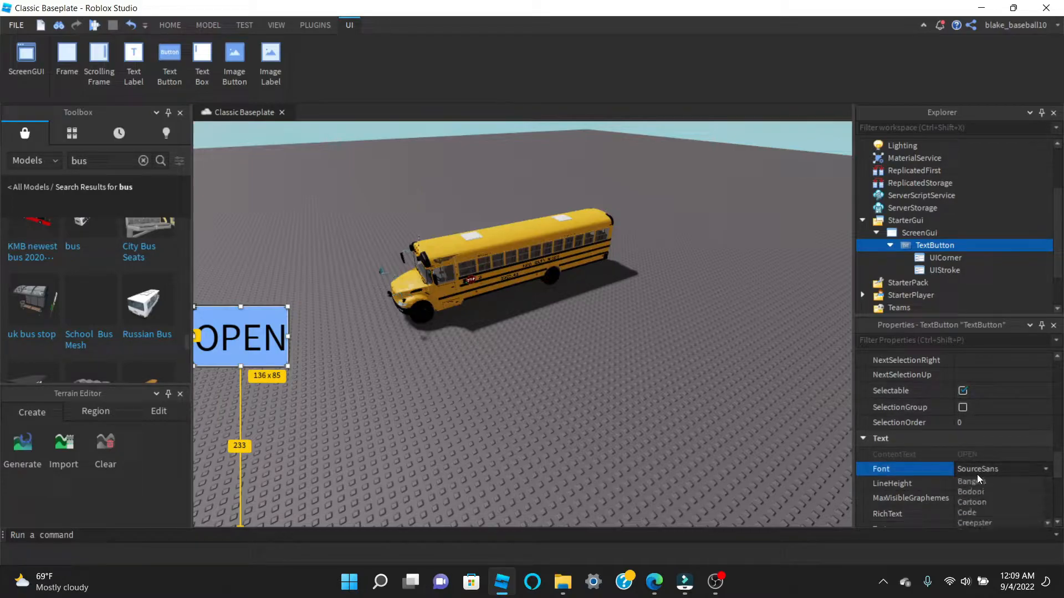
left_click(1003, 544)
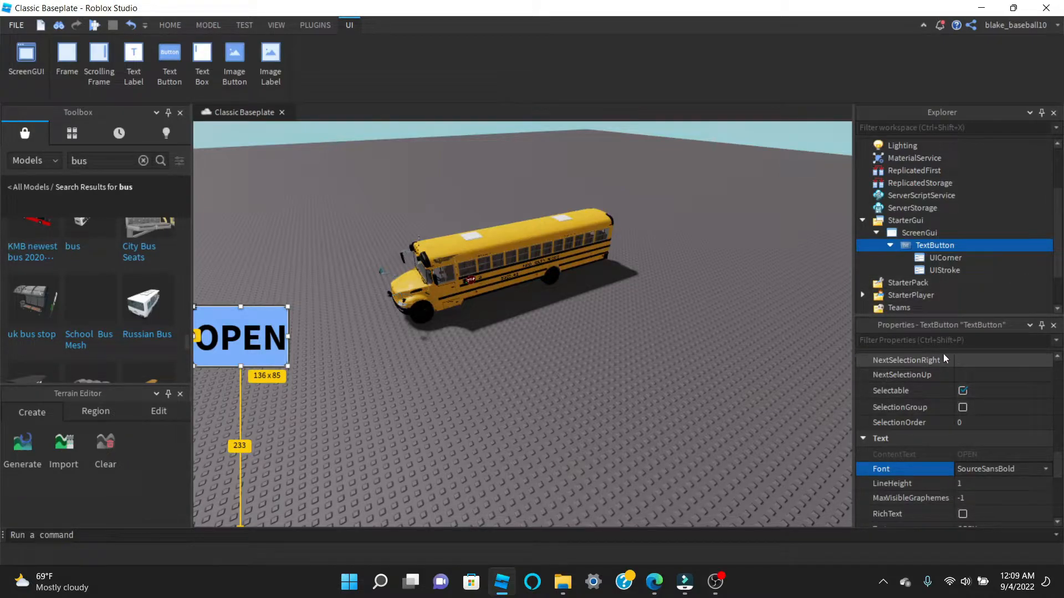
left_click(653, 353)
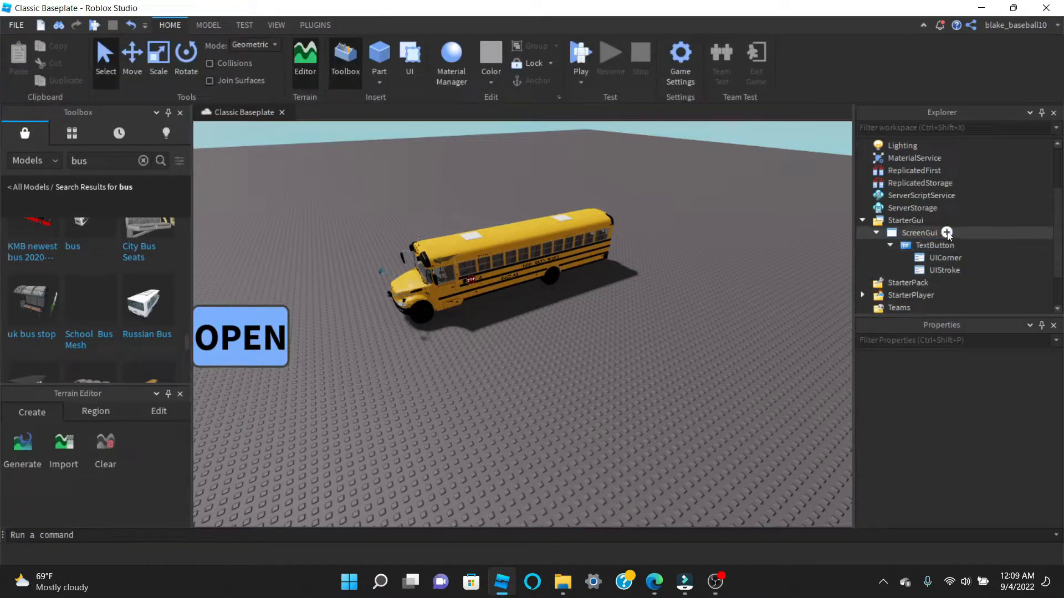
Step: Add a Frame to the ScreenGui, enlarge it to about 436 x 383 and move it near the middle of the game view
left_click(947, 232)
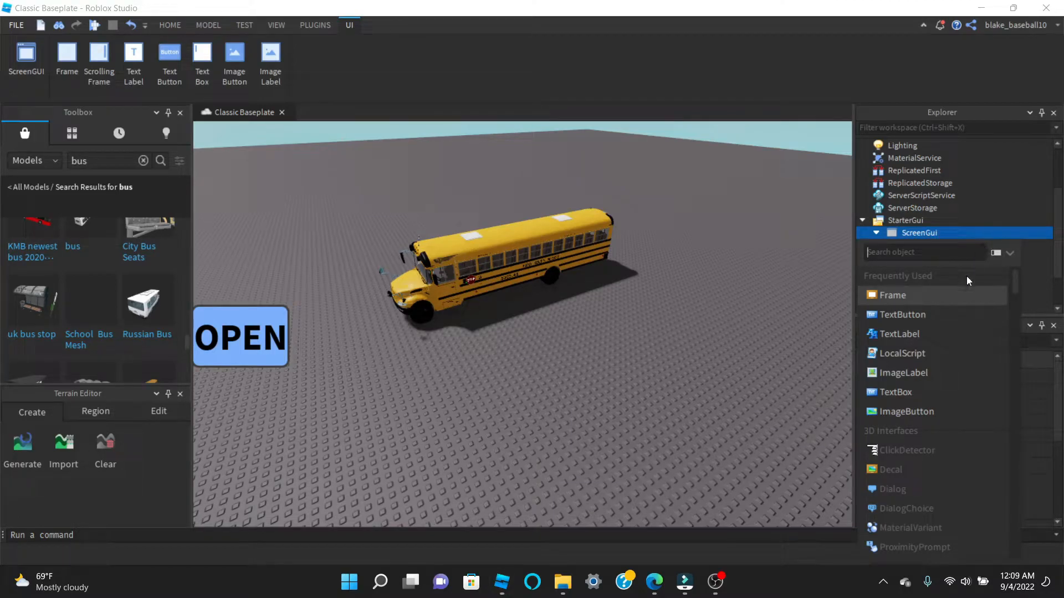
left_click(939, 298)
left_click(886, 245)
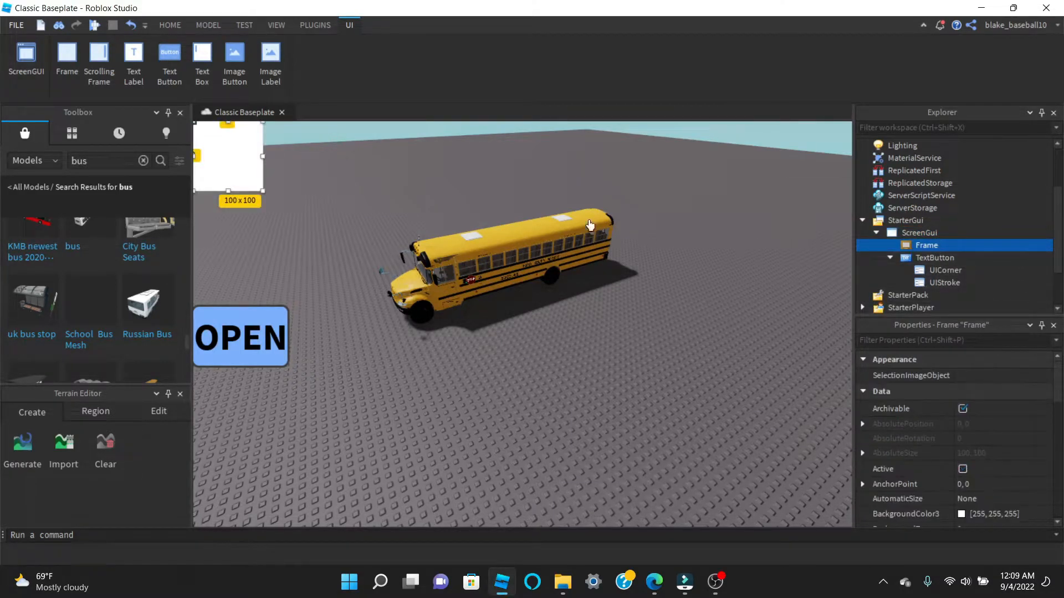
left_click_drag(263, 191, 495, 382)
left_click_drag(388, 330, 595, 385)
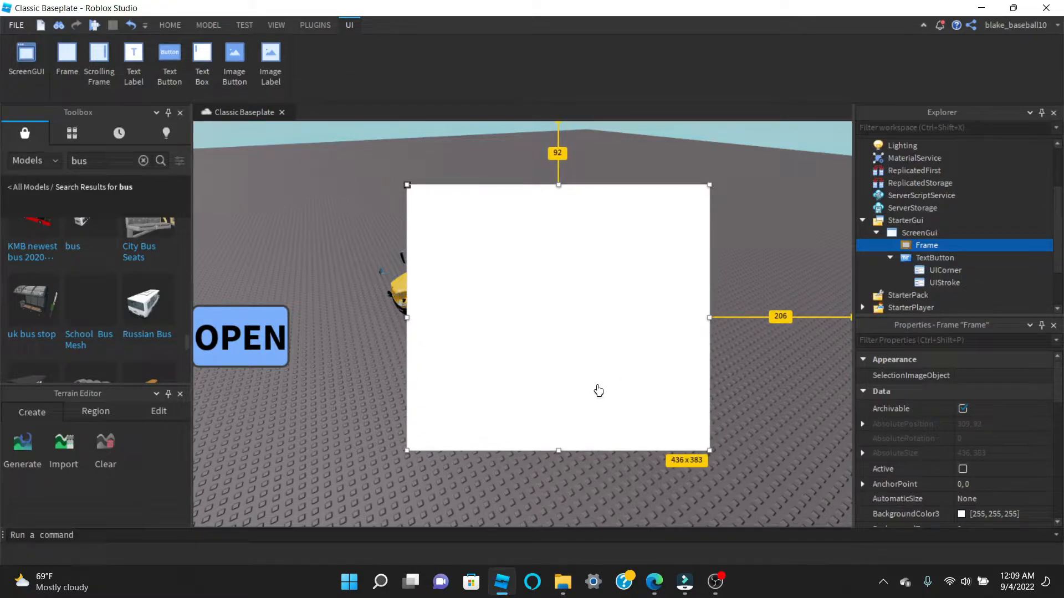
Step: Duplicate the TextButton's UICorner and UIStroke and move the copies into the Frame
left_click(945, 270)
left_click(939, 283, "ctrl")
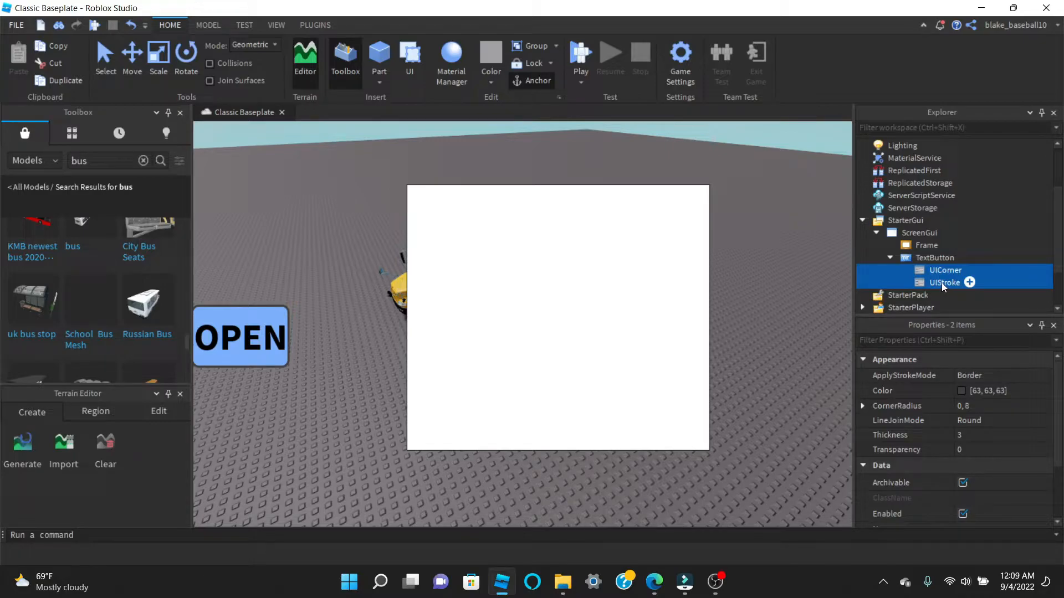
key("ctrl+d")
mouse_move(893, 270)
left_mouse_down()
mouse_move(909, 268)
mouse_move(952, 218)
mouse_move(904, 232)
mouse_move(927, 246)
left_mouse_up()
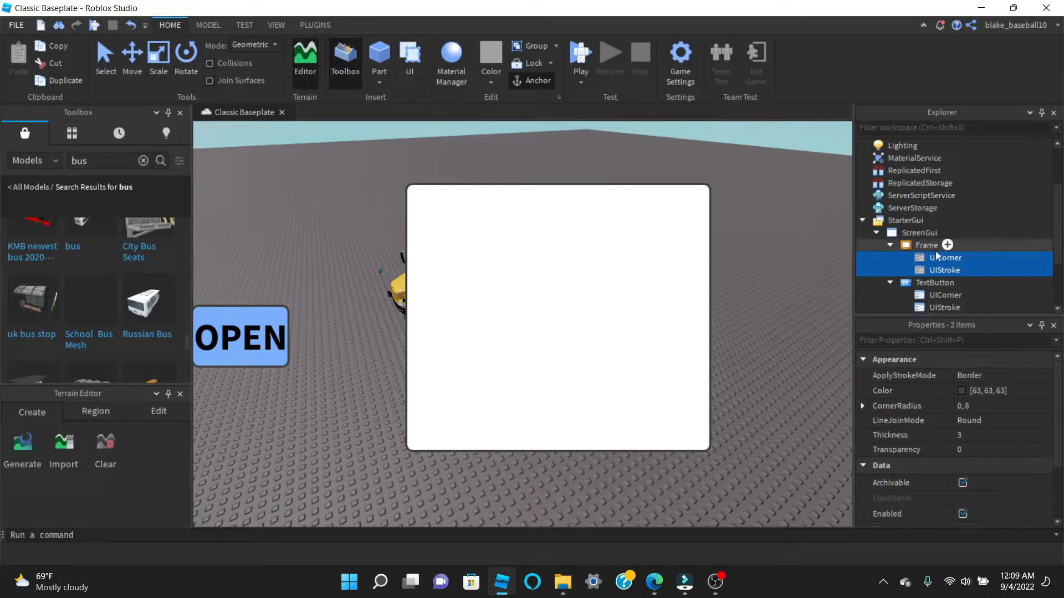
Step: Set the Frame's background color to light blue 97, 192, 255 and deselect it
left_click(948, 244)
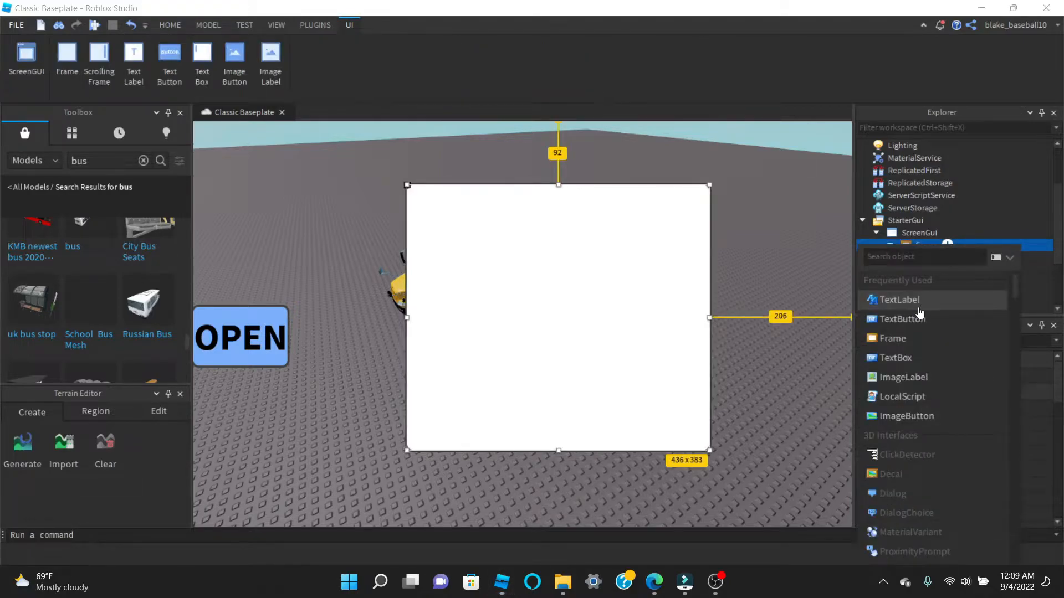
left_click(798, 294)
left_click(924, 244)
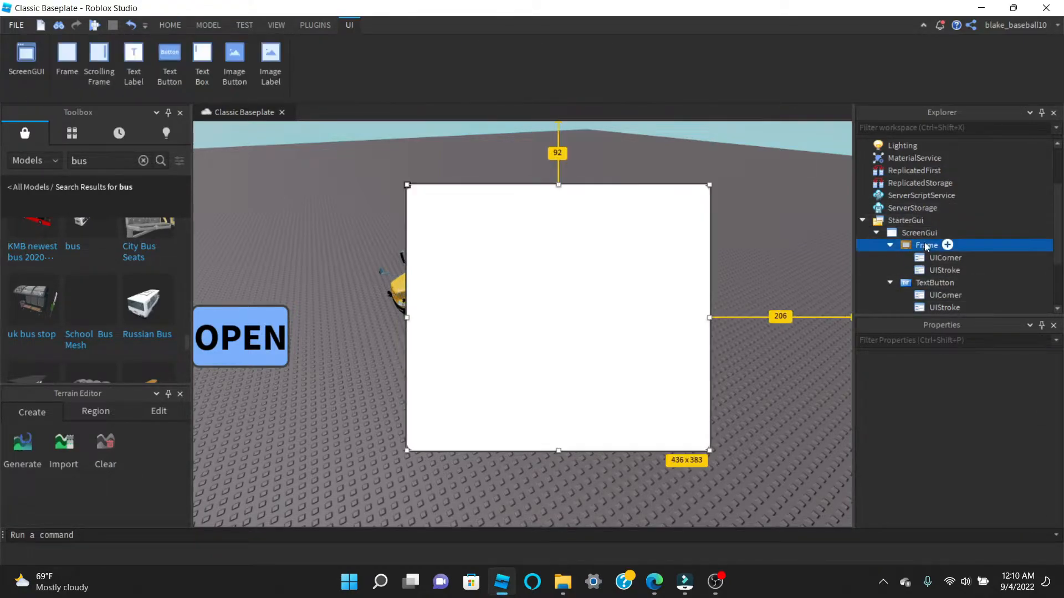
scroll(948, 432, "down", 3)
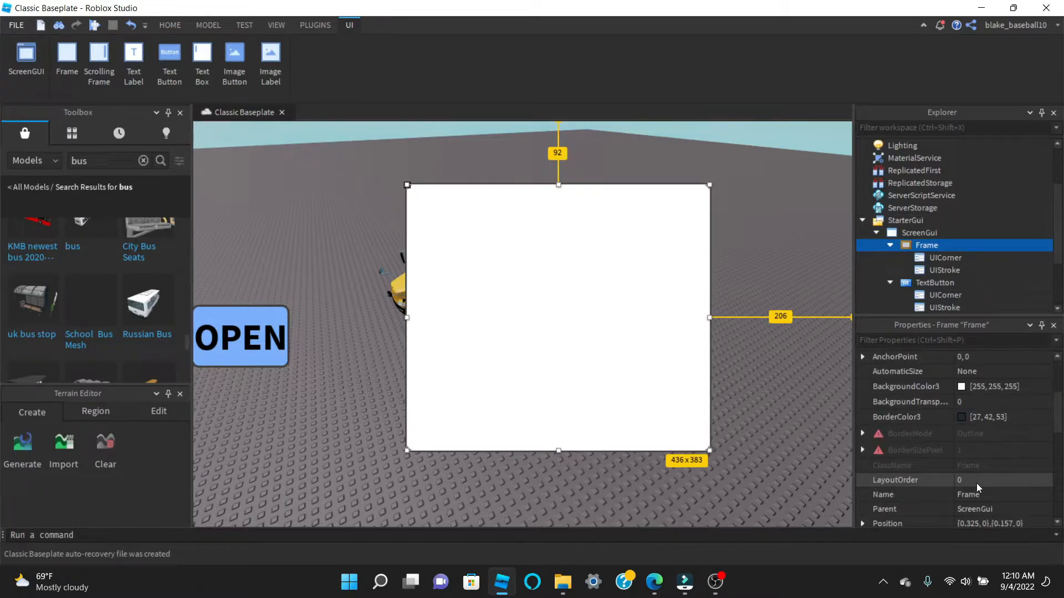
left_click(962, 386)
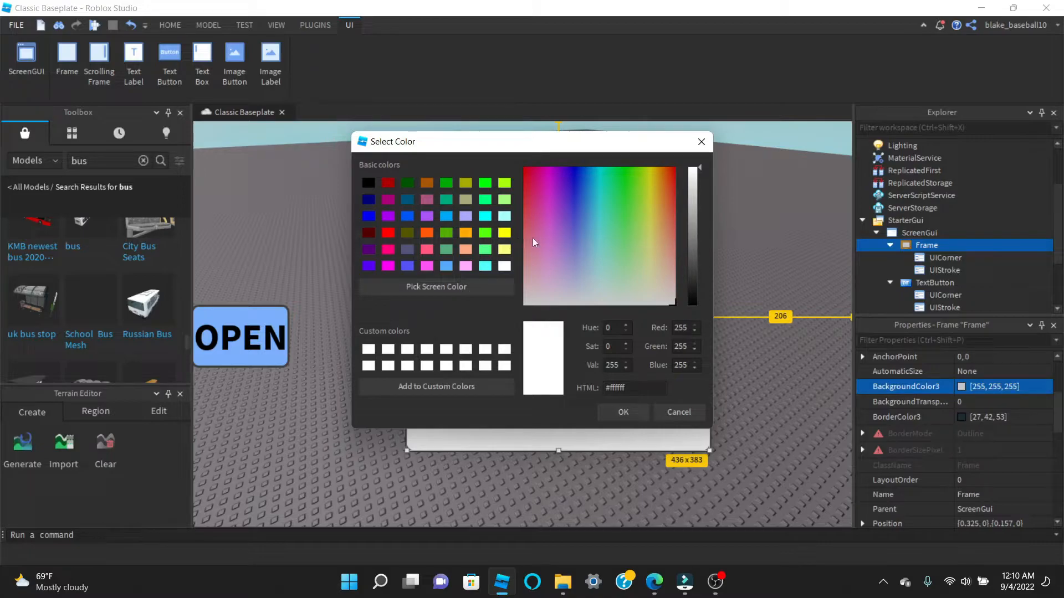
left_click(447, 217)
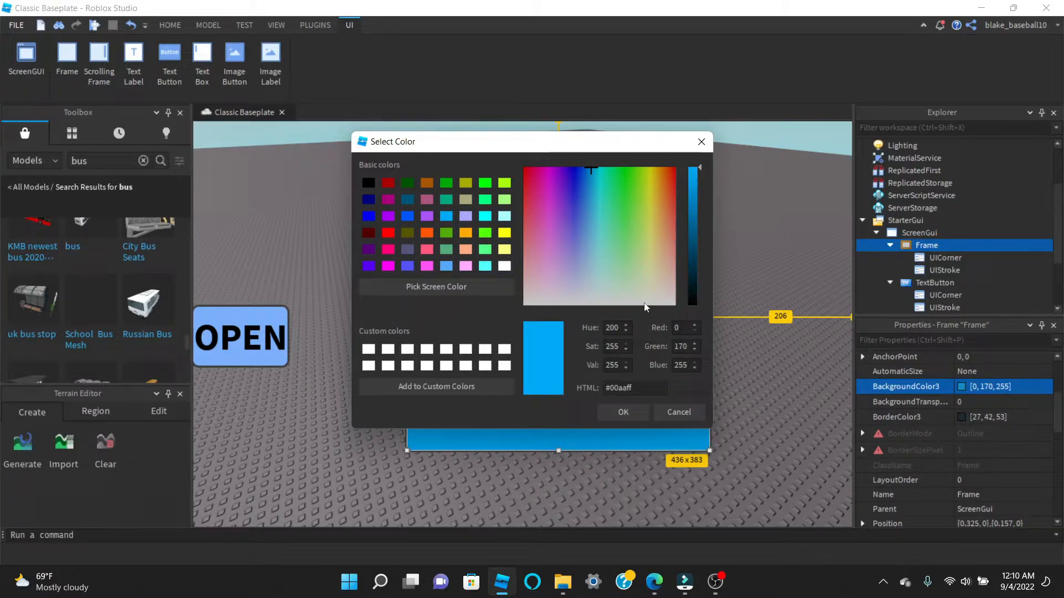
left_click(445, 265)
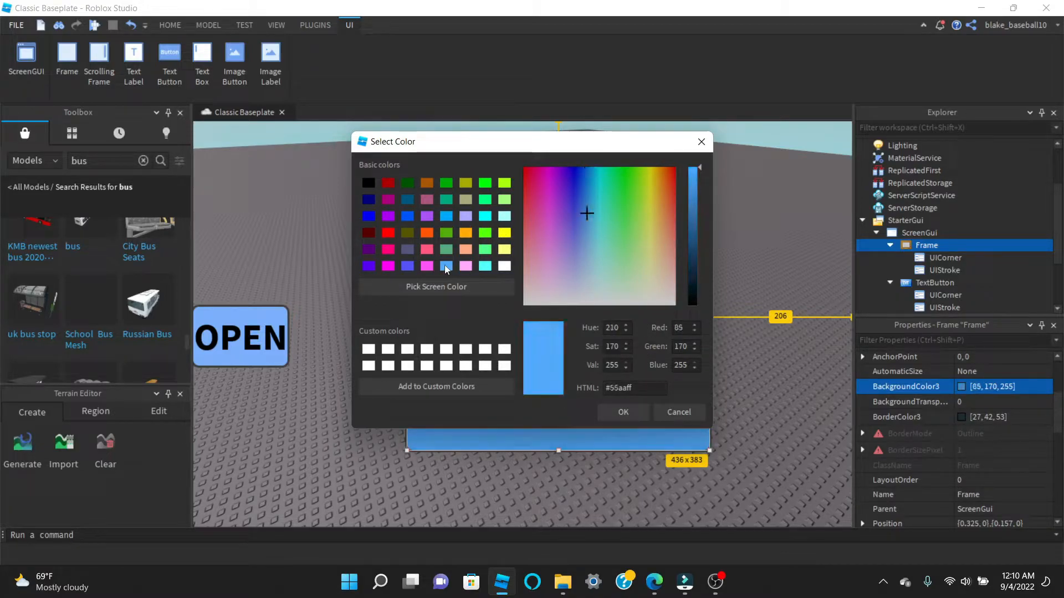
left_click(590, 218)
left_click(623, 411)
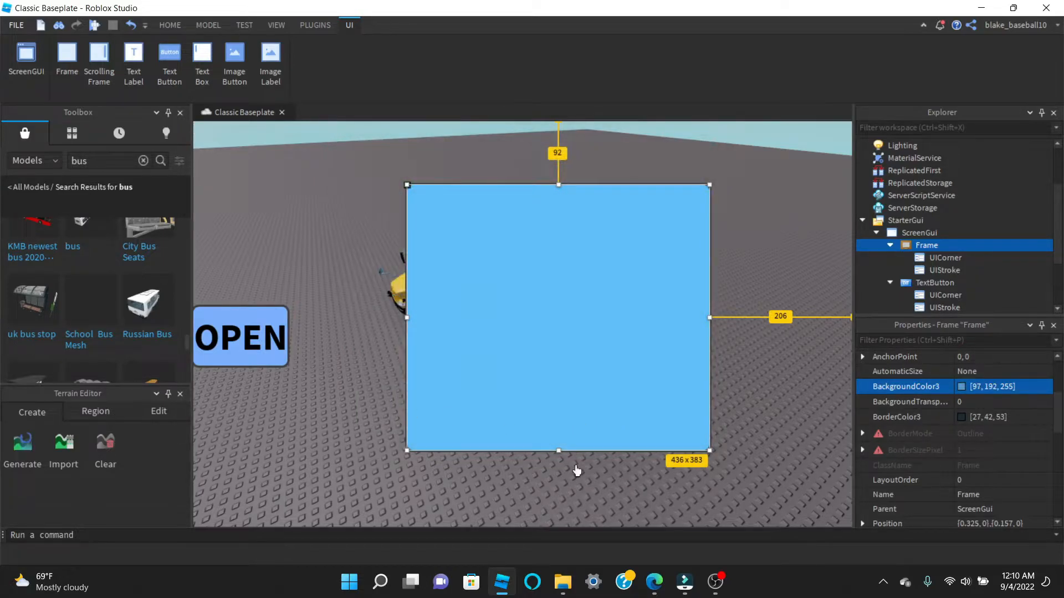
left_click(299, 430)
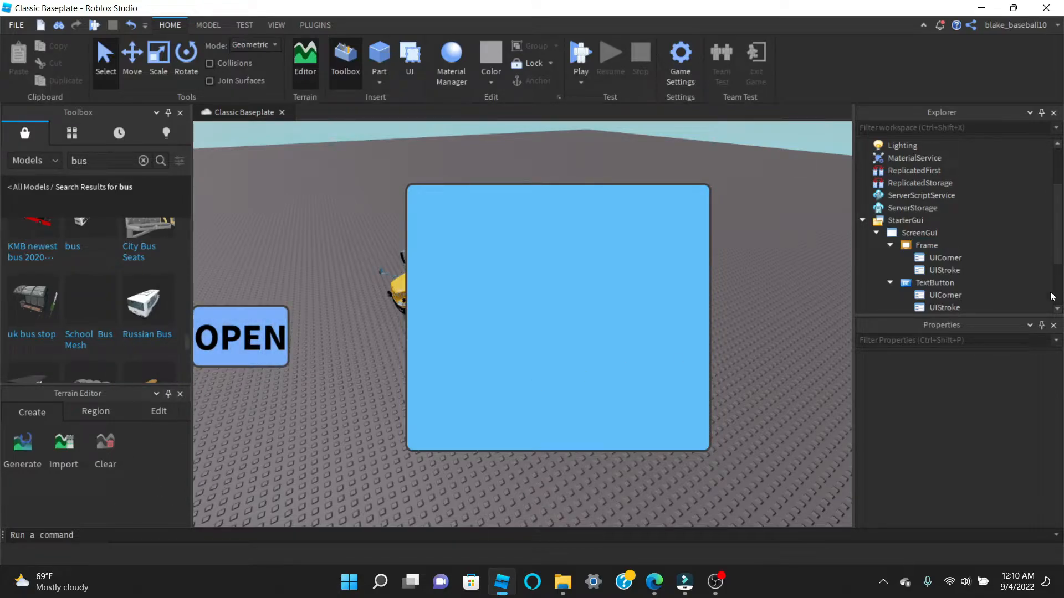
Step: Add a TextButton inside the Frame, center it there at 200 x 50, and deselect it
scroll(944, 284, "down", 1)
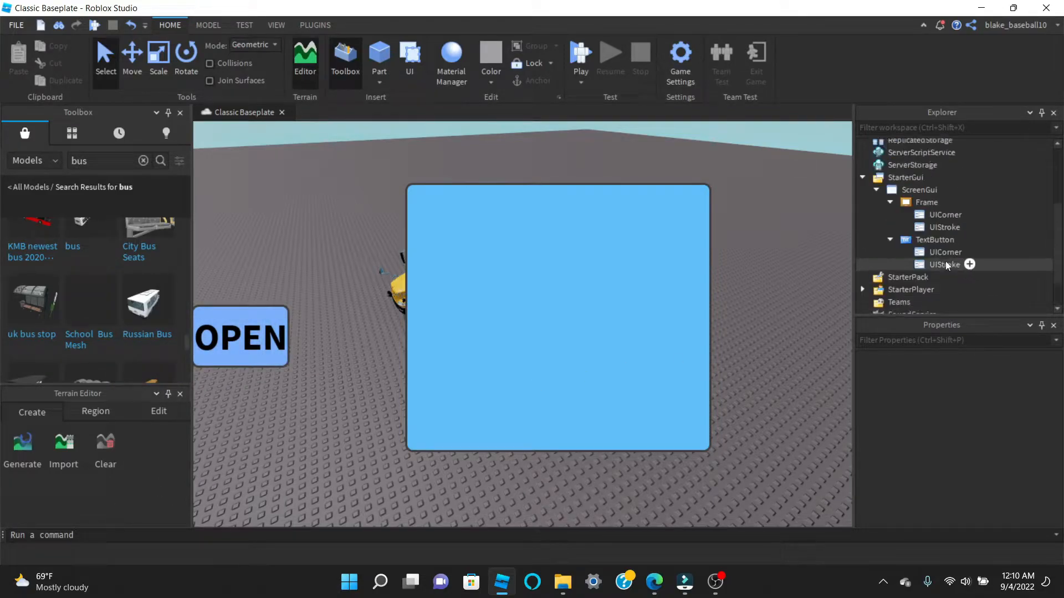
scroll(907, 249, "up", 1)
scroll(912, 249, "down", 1)
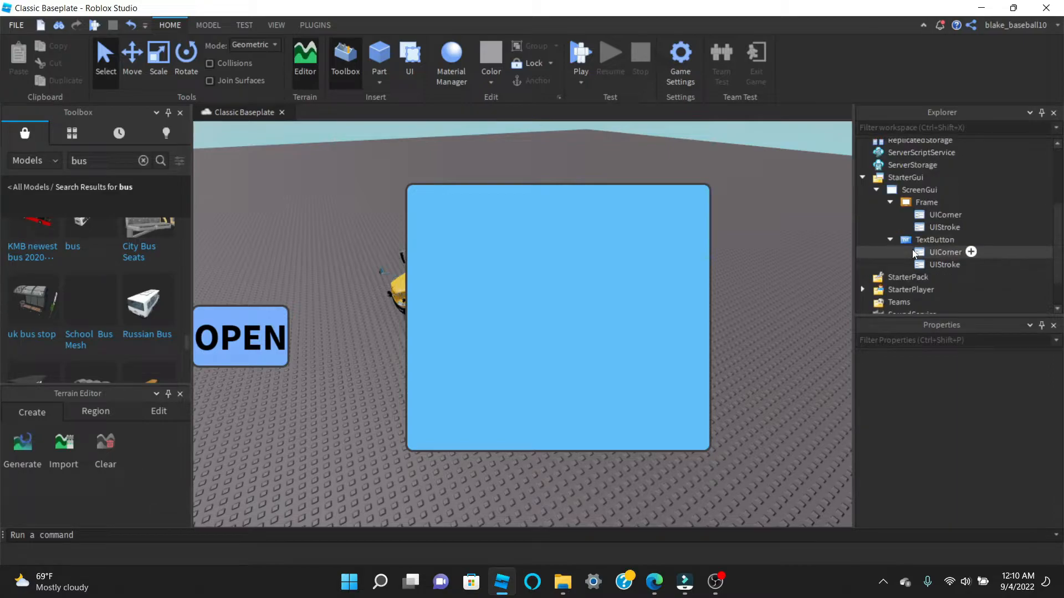
left_click(919, 205)
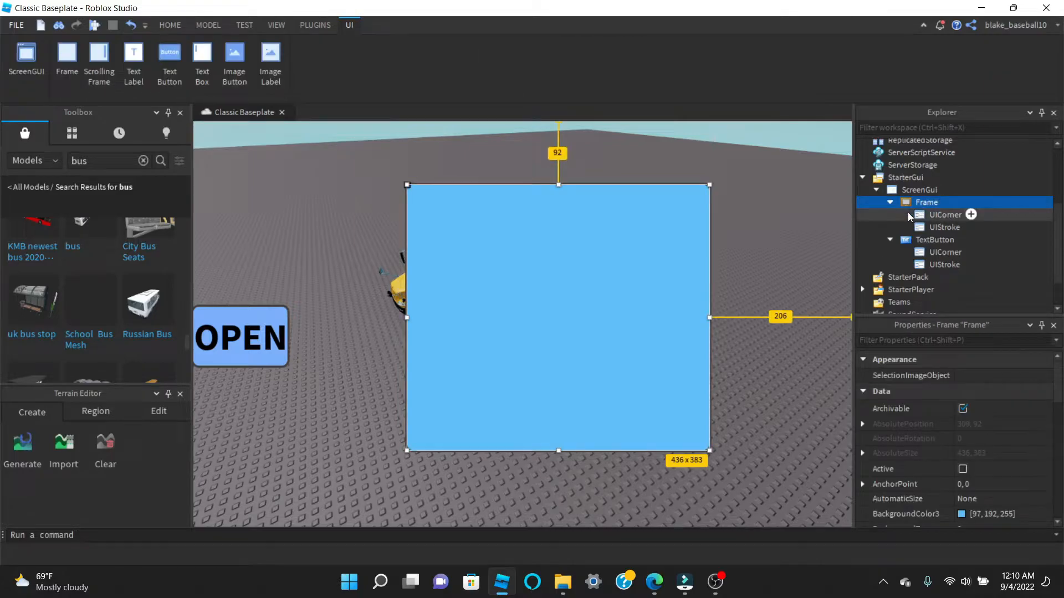
left_click(947, 203)
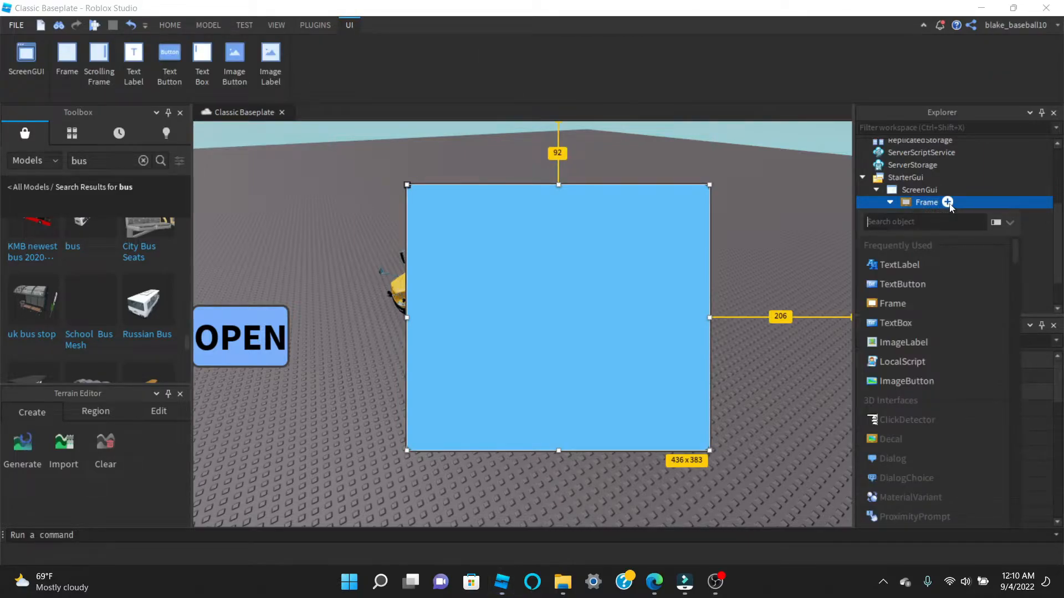
left_click(907, 288)
left_click_drag(480, 212, 558, 328)
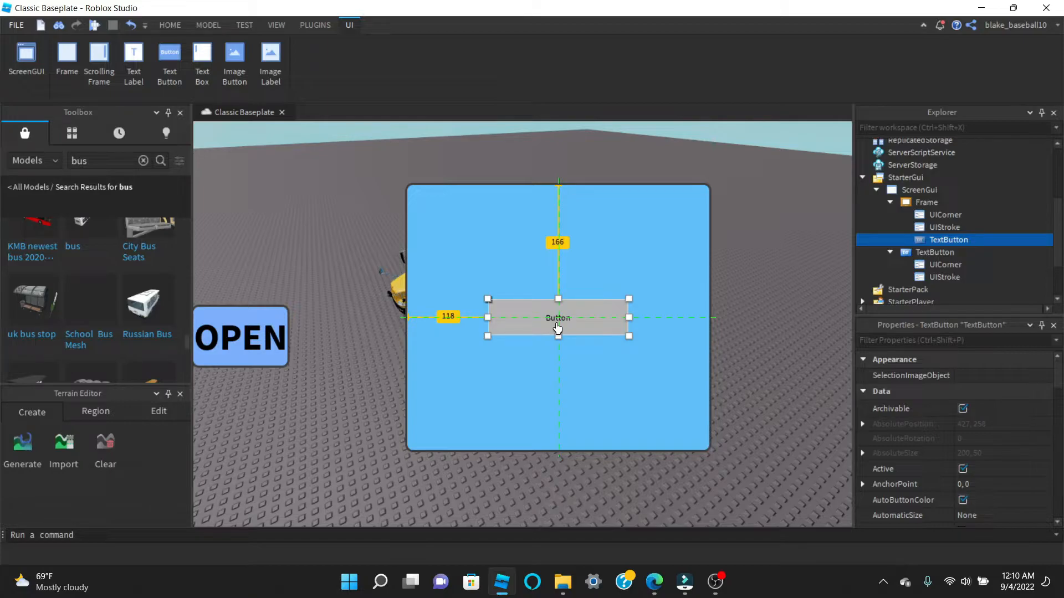
left_click_drag(558, 328, 558, 328)
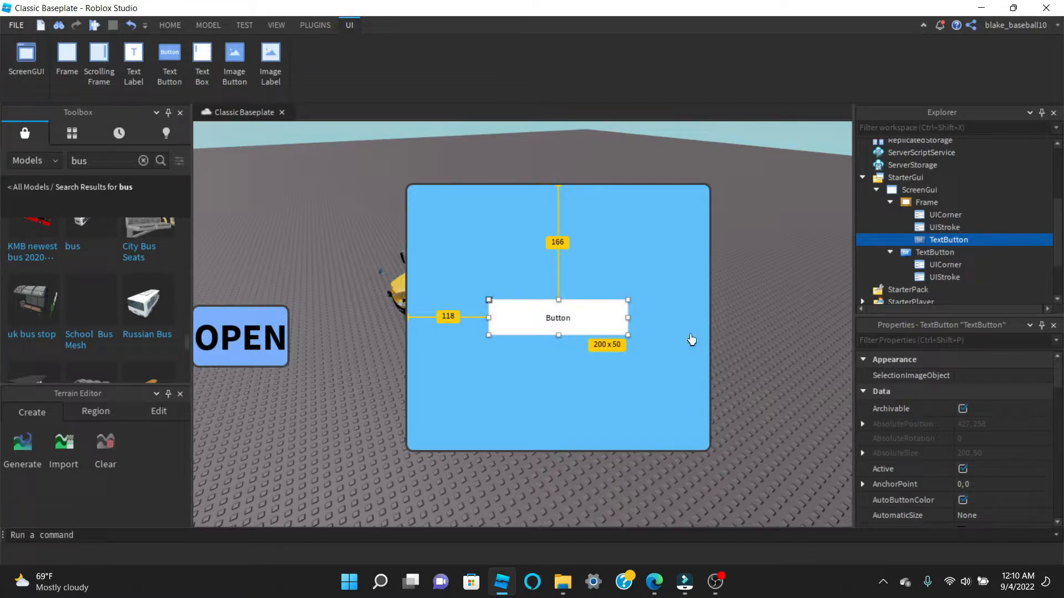
left_click(616, 367)
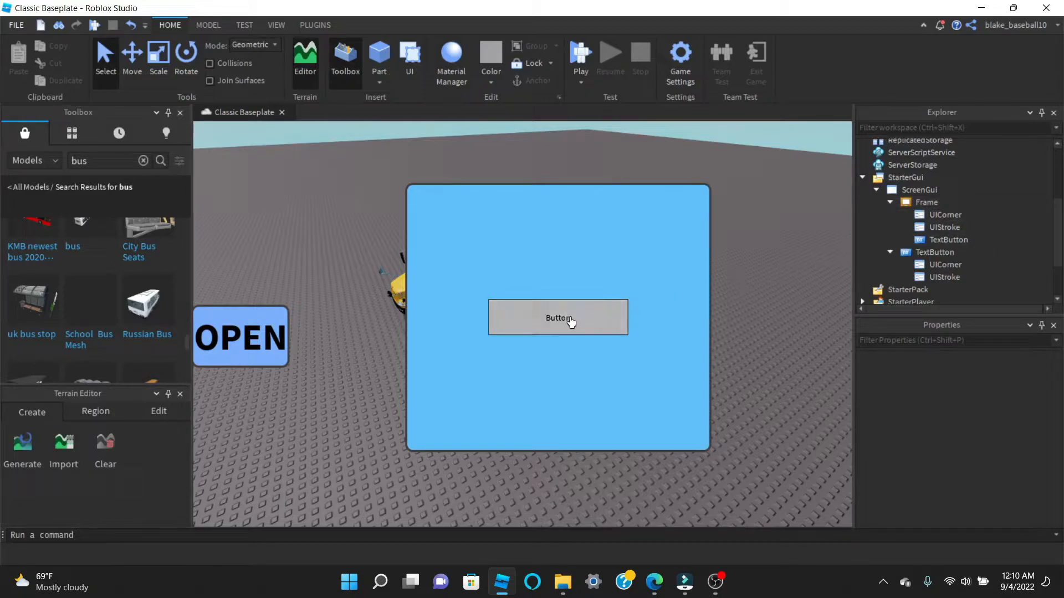
Step: Turn off the Frame's Visible property and deselect it
left_click(922, 206)
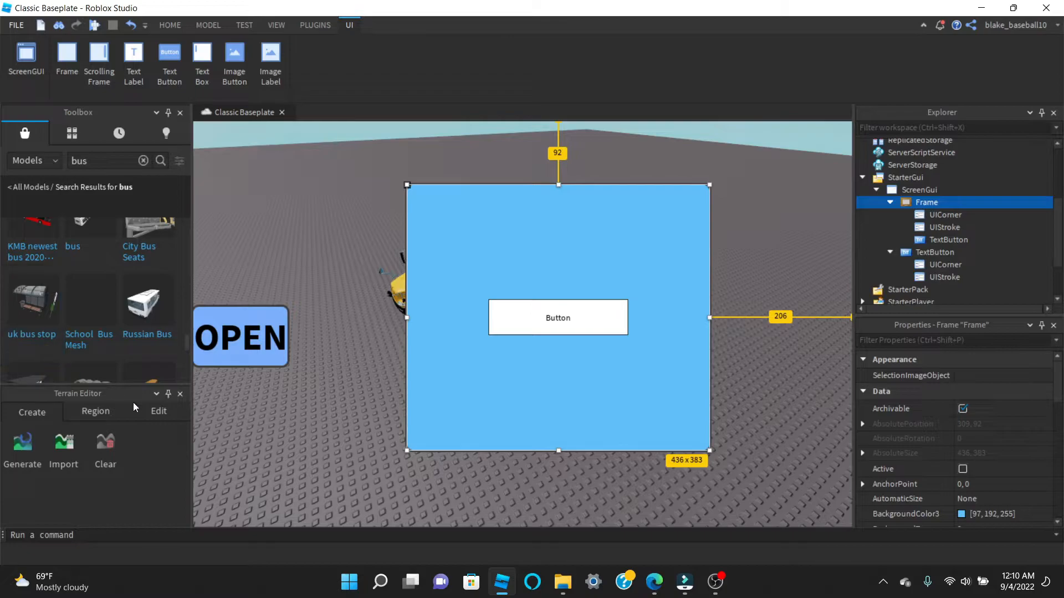
scroll(970, 454, "down", 5)
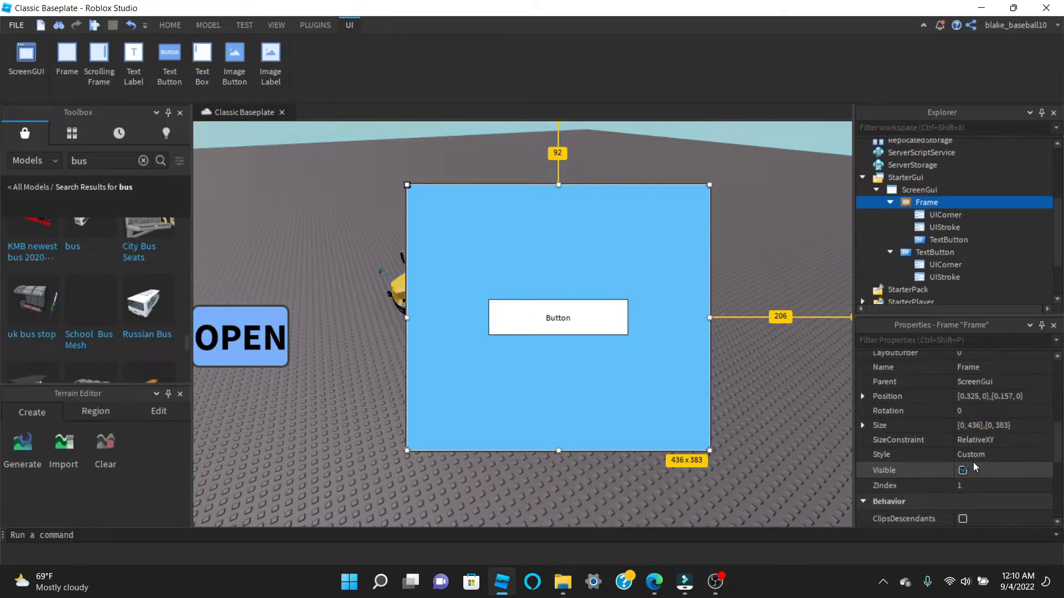
left_click(963, 470)
left_click(780, 382)
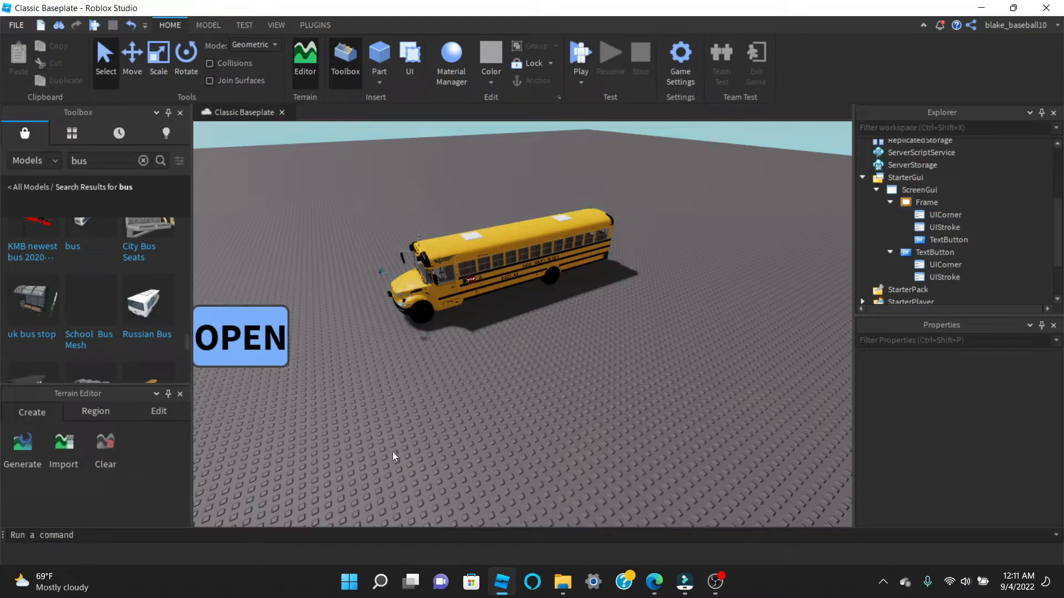
Step: Add a LocalScript to the OPEN TextButton and replace its default code with "script.Parent.Parent."
left_click(966, 252)
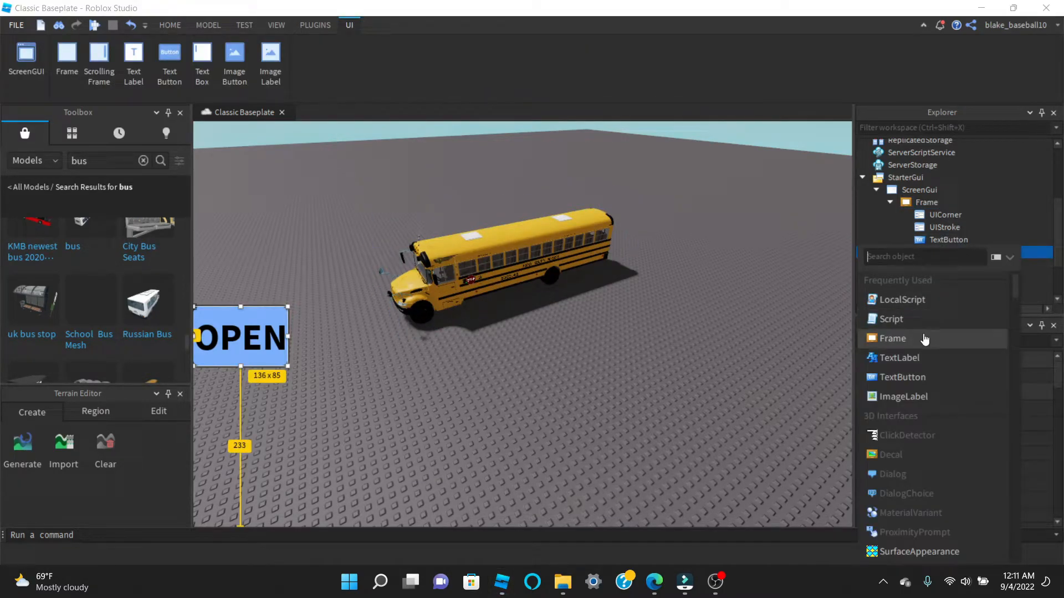
left_click(902, 299)
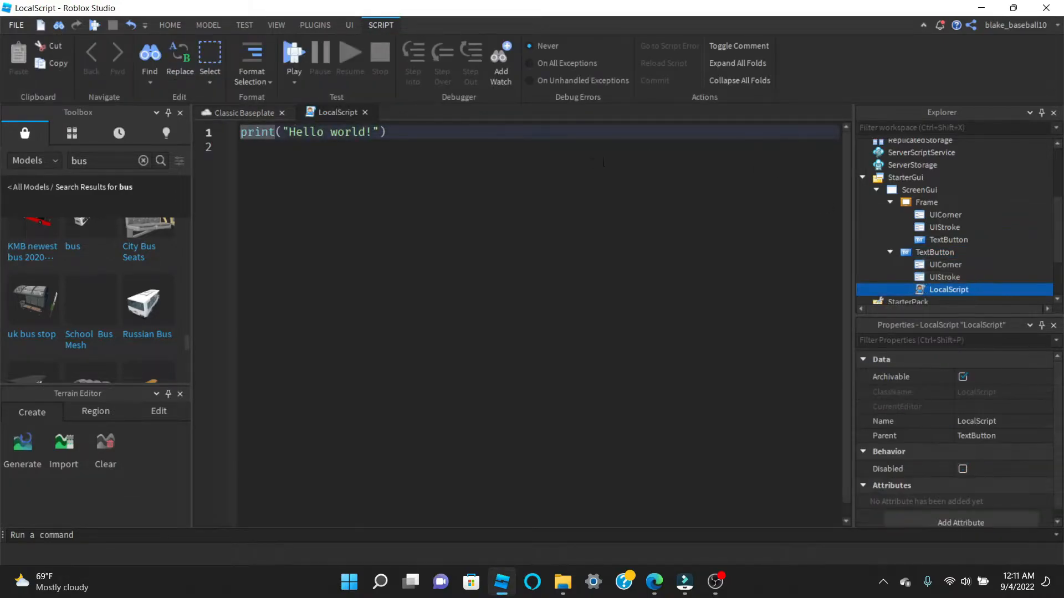
type("script.")
key("Tab")
type(".")
key("Tab")
type(".")
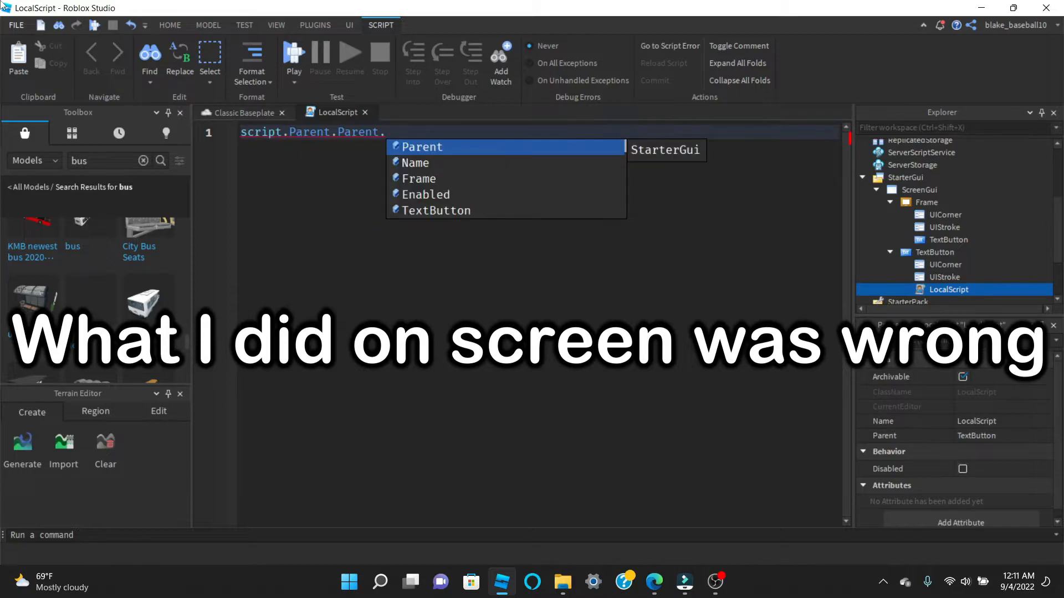
Step: Rewrite the LocalScript's first line as "script.Parent.MouseButton1Click:Connect()"
key("BackSpace")
key("BackSpace")
key("BackSpace")
key("BackSpace")
key("BackSpace")
key("BackSpace")
key("BackSpace")
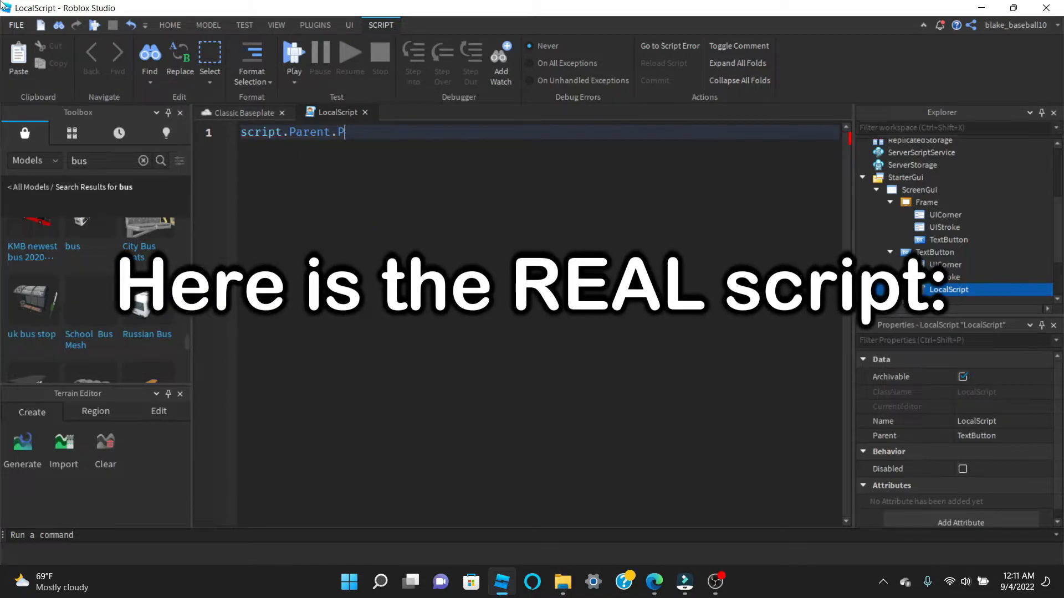
type("mi")
key("Tab")
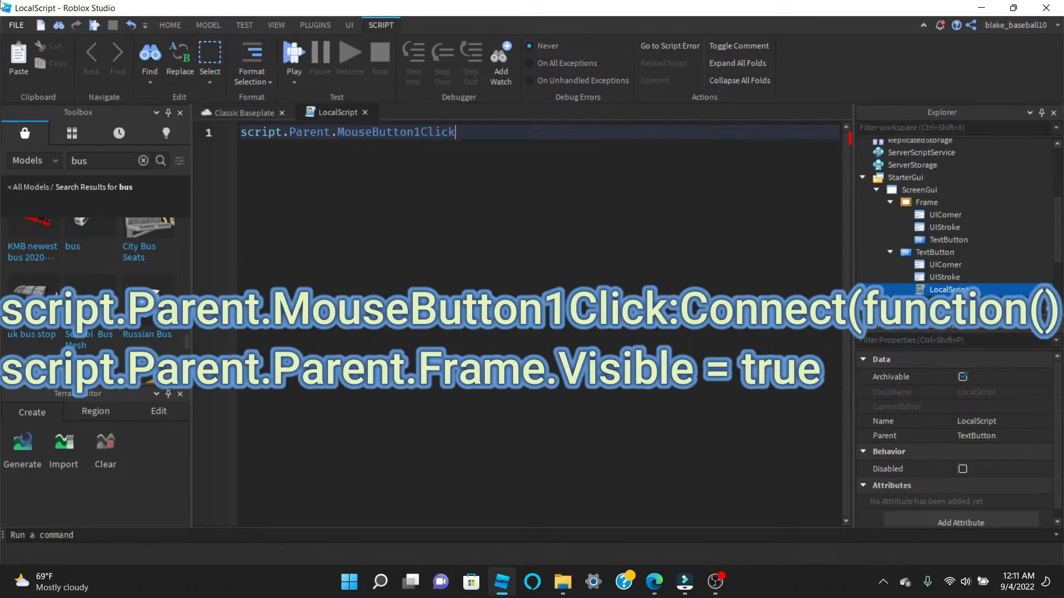
type(":C")
key("Tab")
type("(")
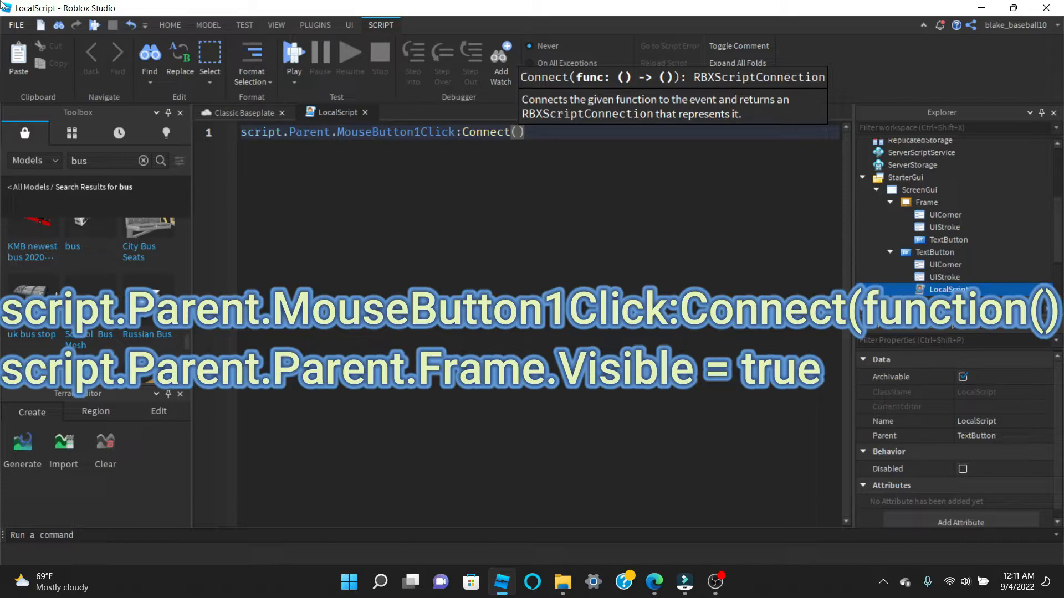
key("Right")
Step: Add a second line to the LocalScript reading "script.Parent.Parent.Frame.Visible = true"
key("Return")
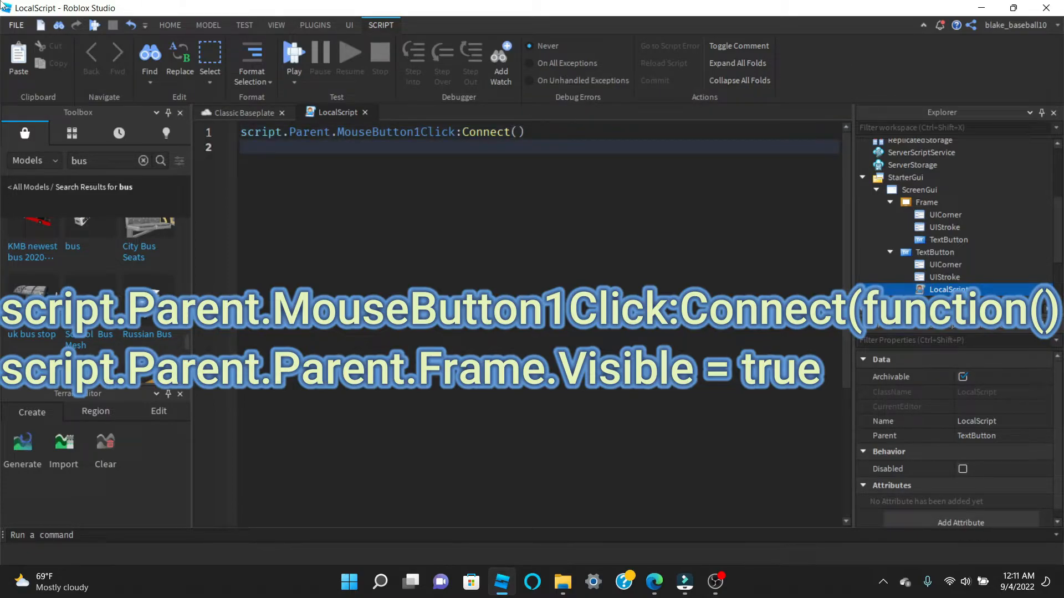
type("s")
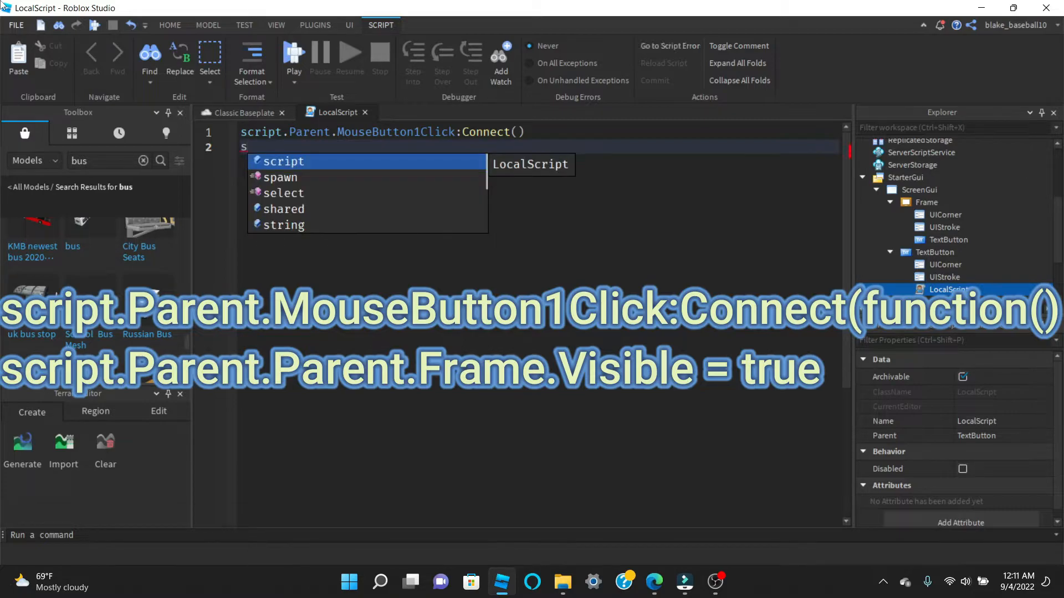
type("cript.Parent")
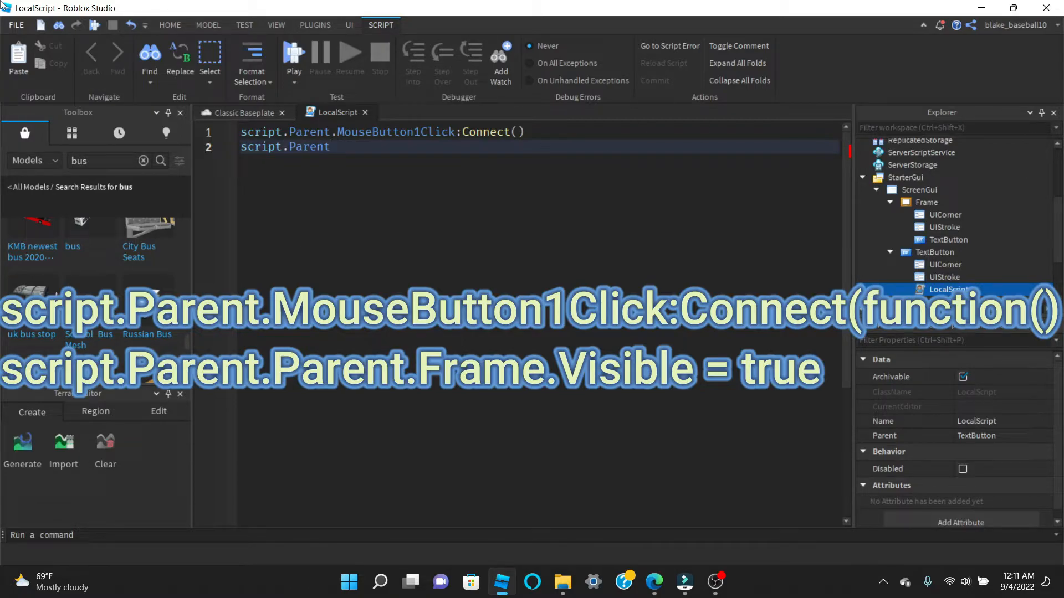
type(".Parent.")
type("Frame.v")
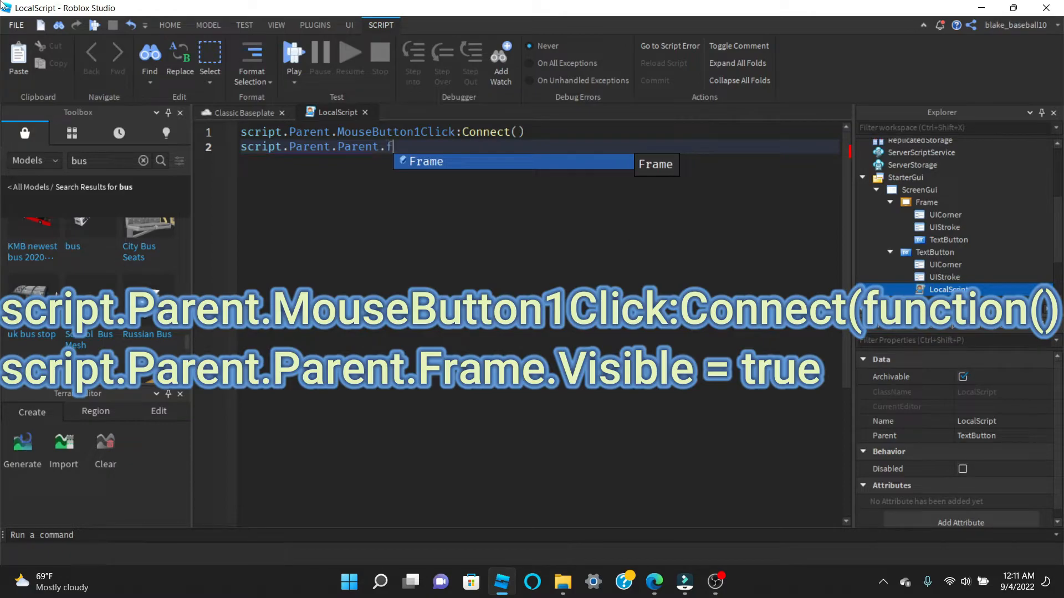
key("Tab")
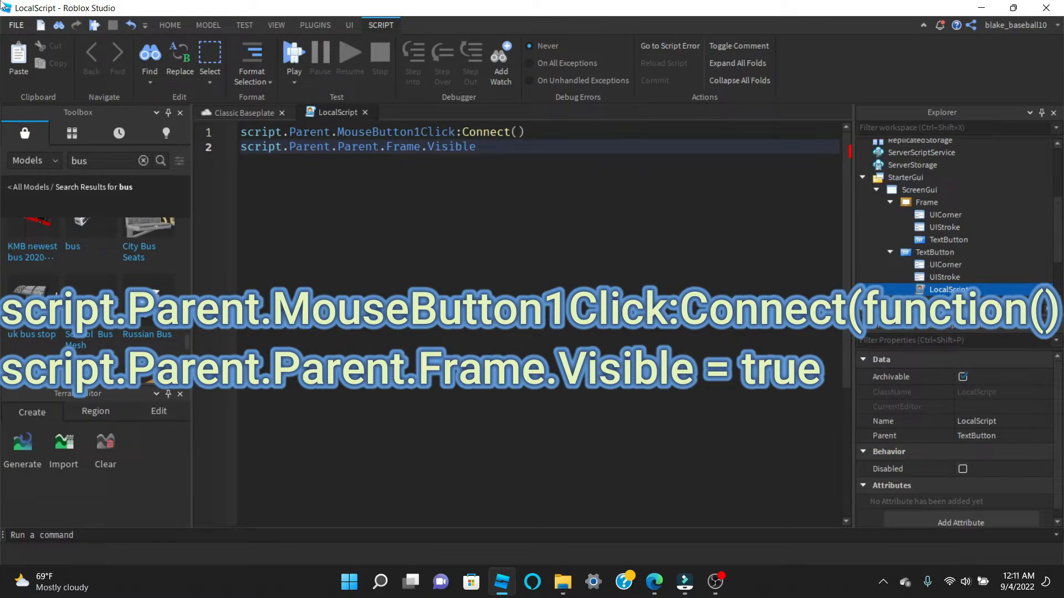
type("= true")
mouse_move(529, 151)
left_mouse_down()
mouse_move(434, 148)
mouse_move(534, 148)
left_mouse_up()
left_click(482, 146)
left_click(564, 151)
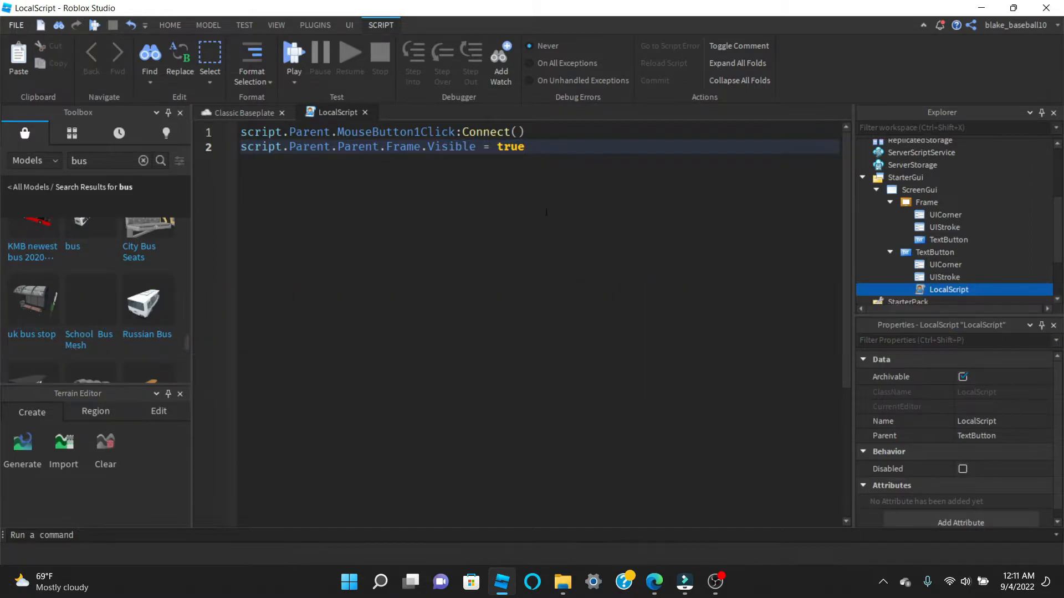
Step: Close the LocalScript, playtest the place to check the OPEN button and Frame, and stop the test
left_click(365, 113)
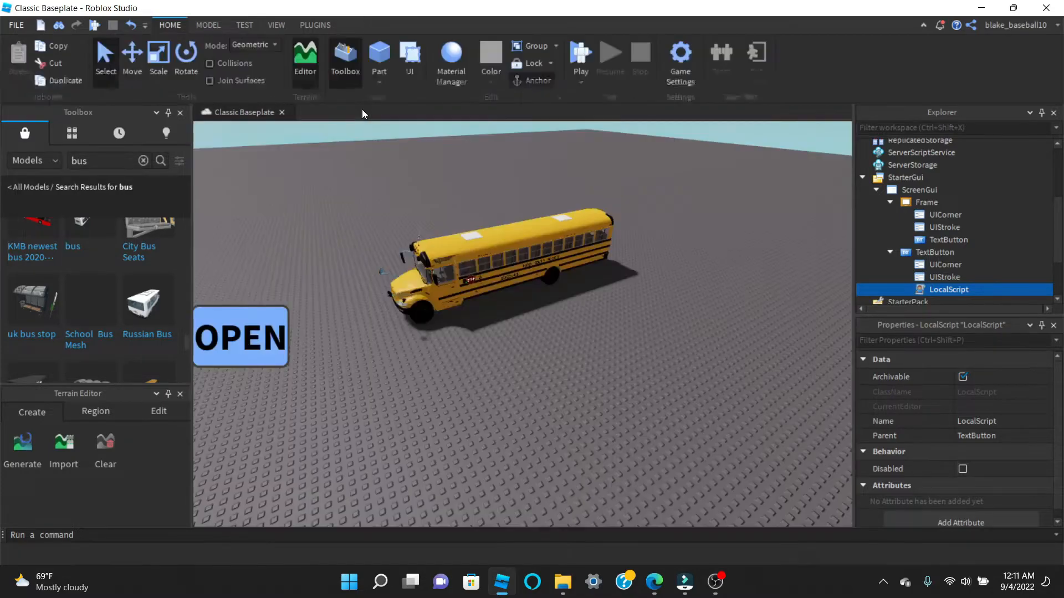
left_click(574, 45)
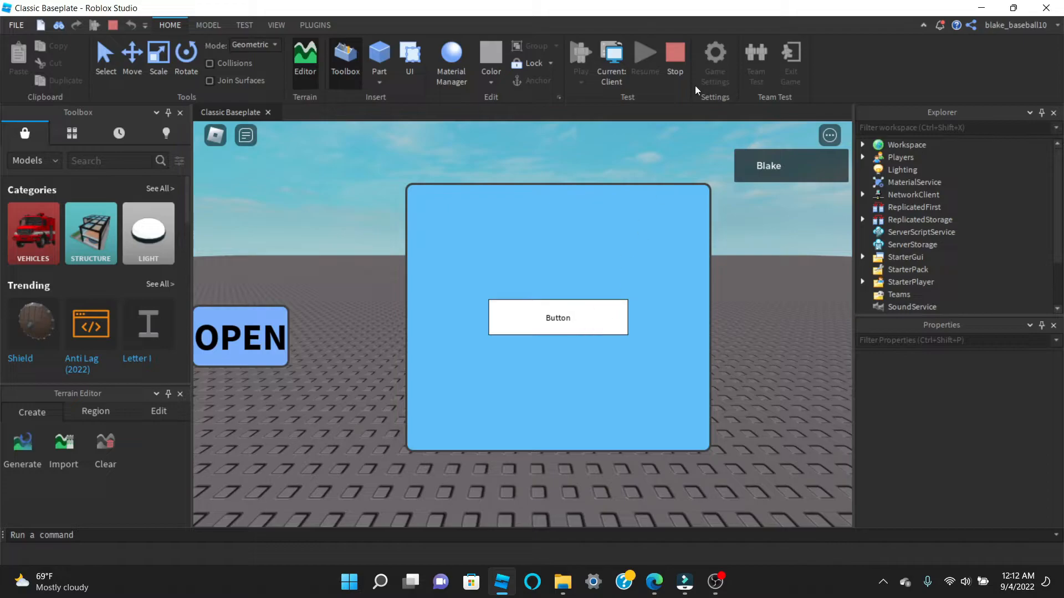
left_click(670, 55)
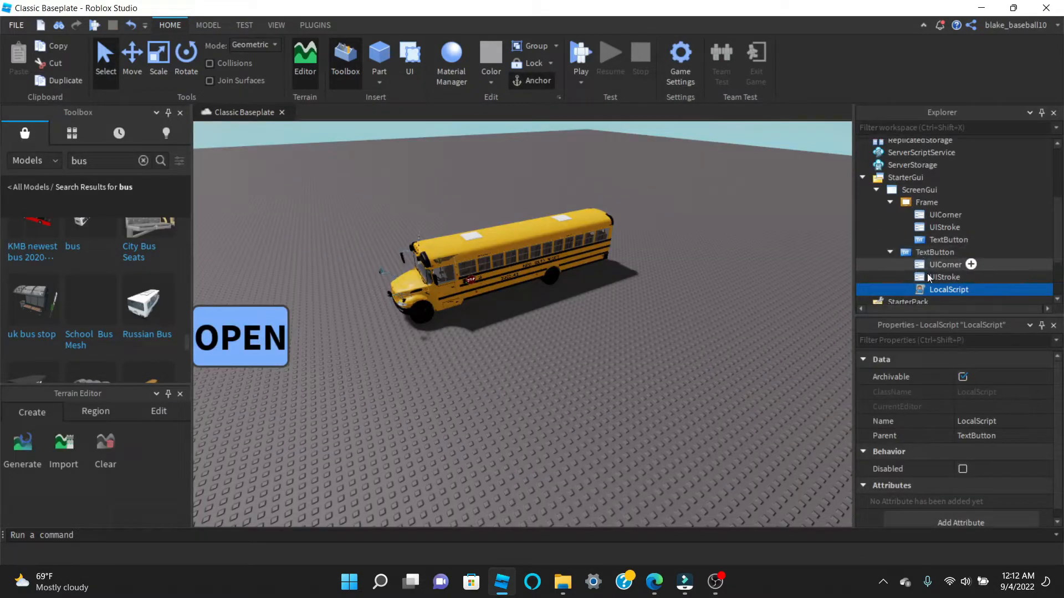
Step: Open the LocalScript inside the OPEN TextButton for editing at the end of its second line
double_click(946, 289)
left_click(547, 148)
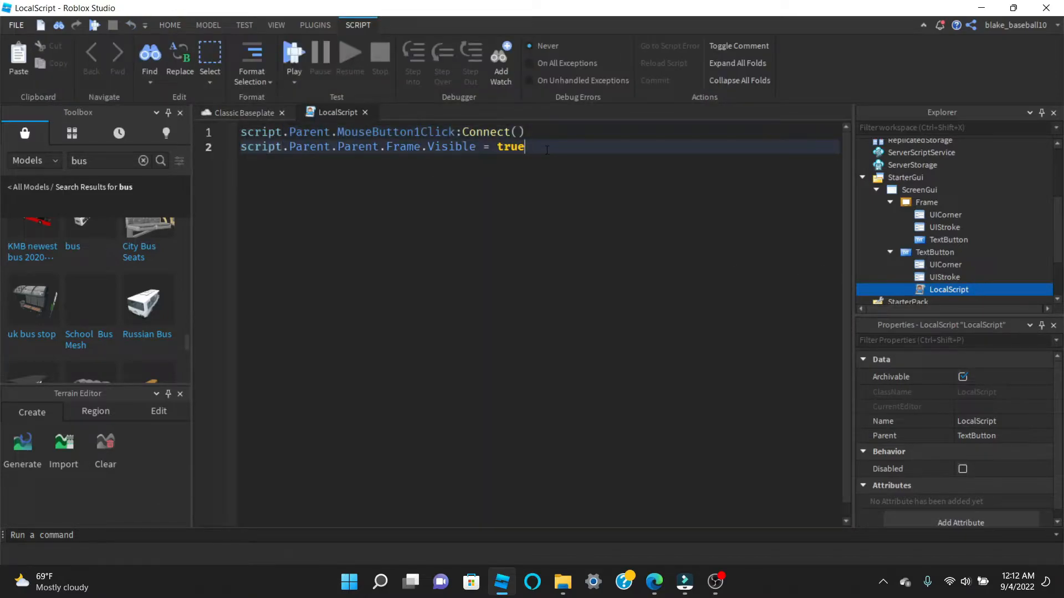
key("Return")
type("export")
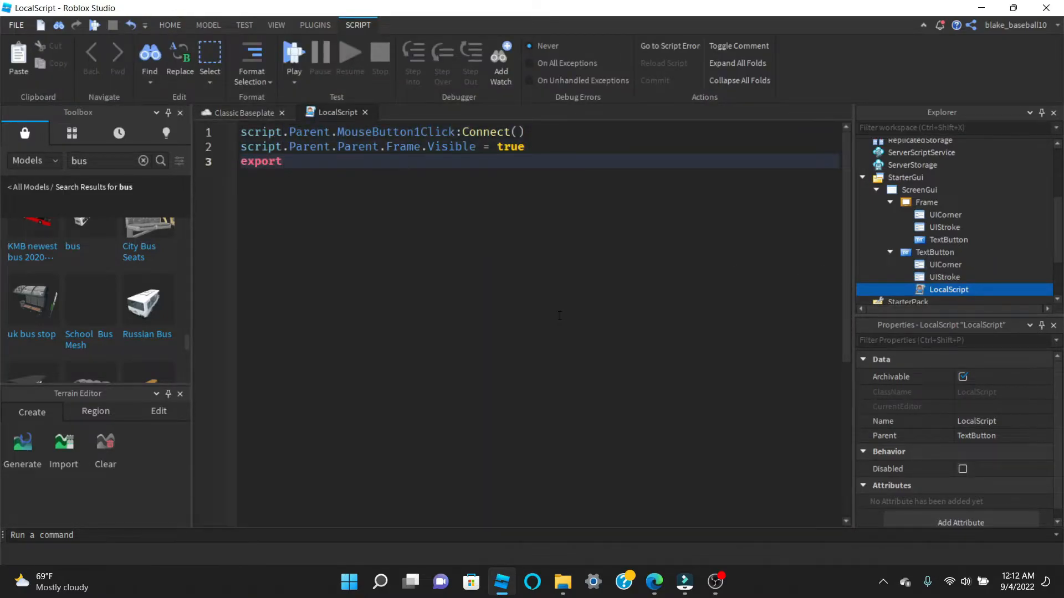
key("BackSpace")
key("BackSpace")
key("BackSpace")
type("nd")
key("Return")
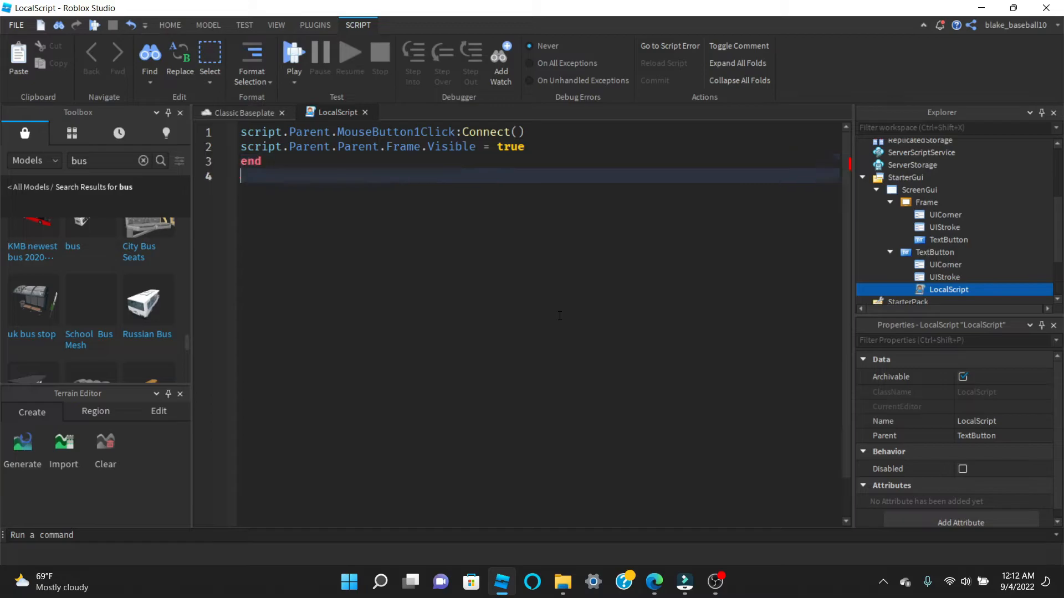
key("BackSpace")
type("(")
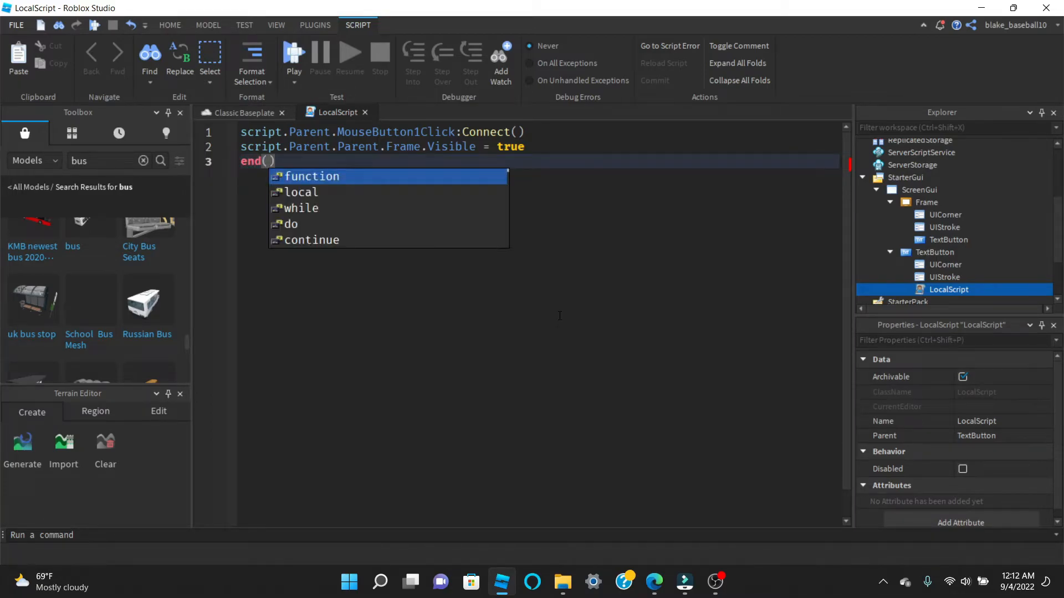
key("BackSpace")
type(")")
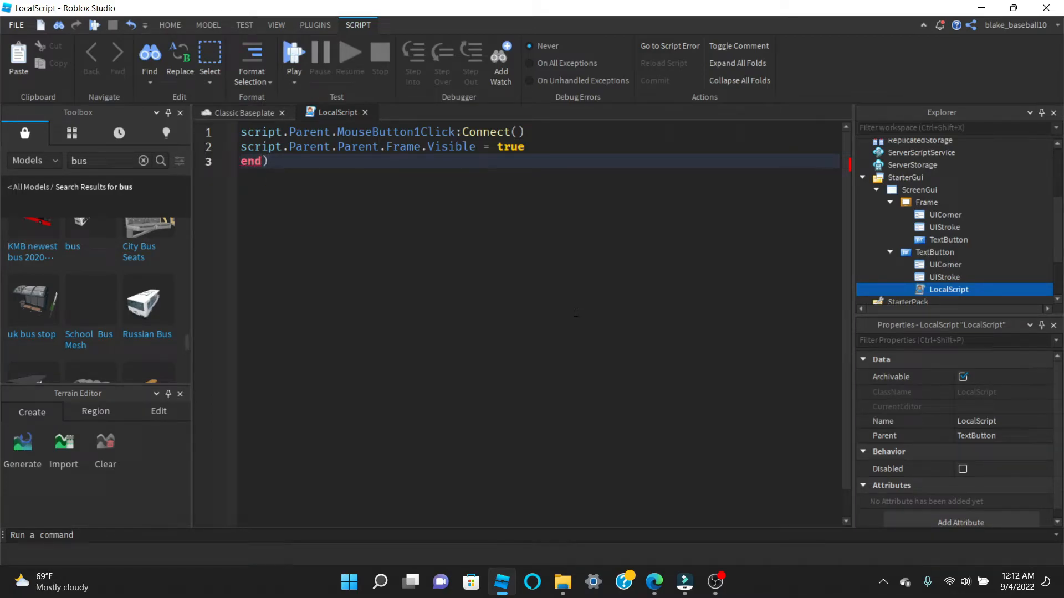
left_click(567, 145)
key("Return")
left_click_drag(282, 177, 177, 162)
key("BackSpace")
key("BackSpace")
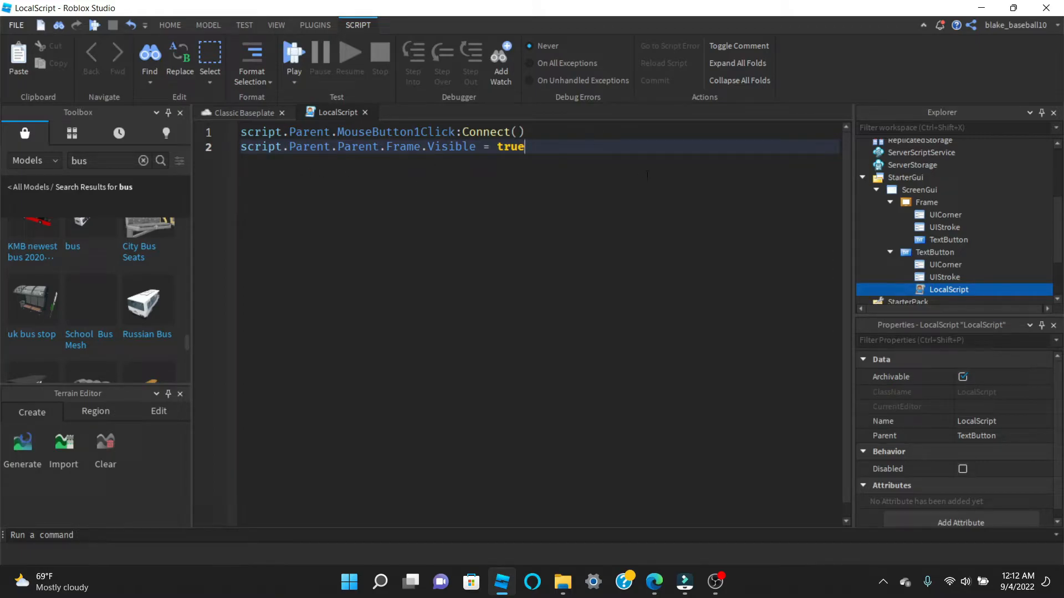
Step: Replace the LocalScript's whole code with a "script.Parent.MouseButton1Click:Connect(function()" block closed by "end)"
key("ctrl+a")
key("BackSpace")
type("script.Parent")
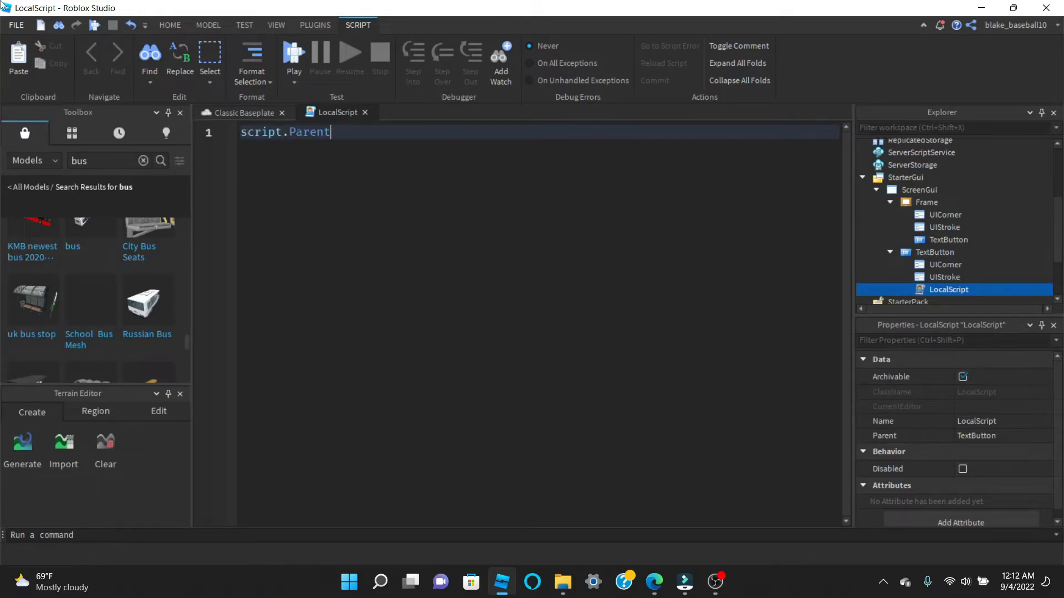
type(".")
key("Down")
key("Escape")
type("MouseButton1Click")
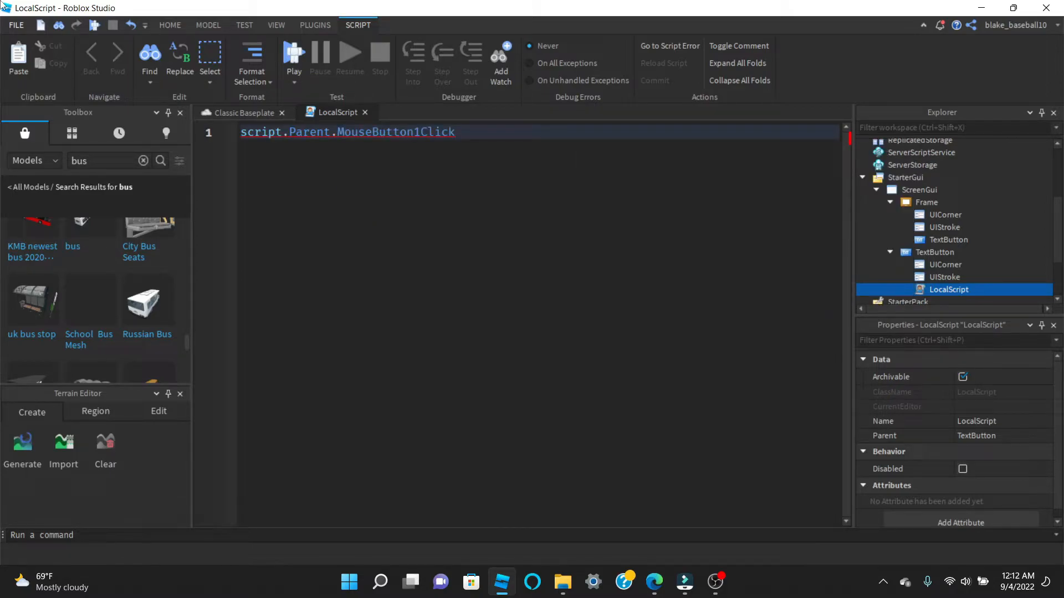
type(":")
key("Tab")
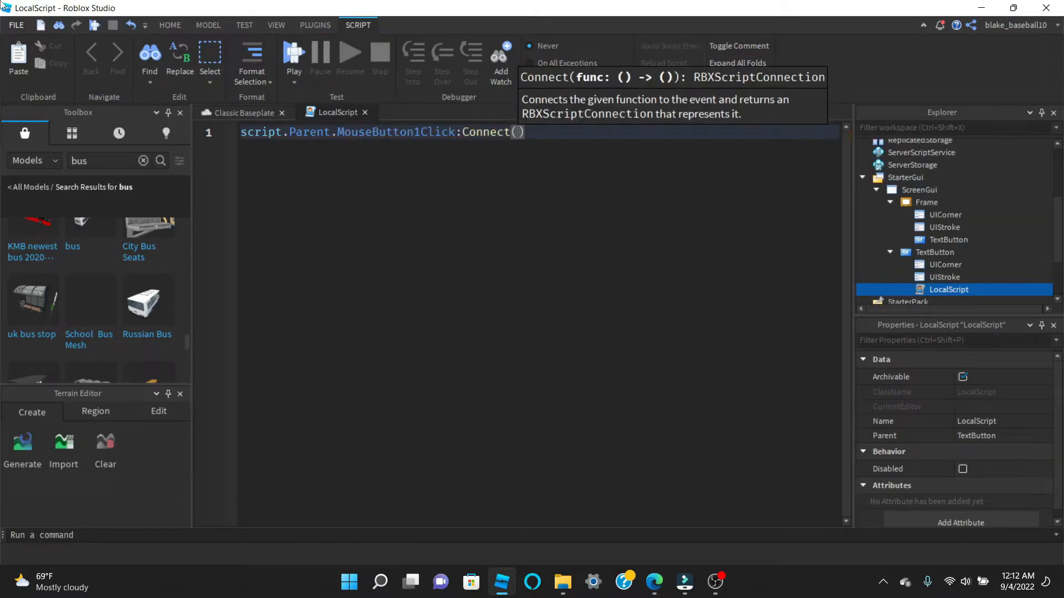
type("function(")
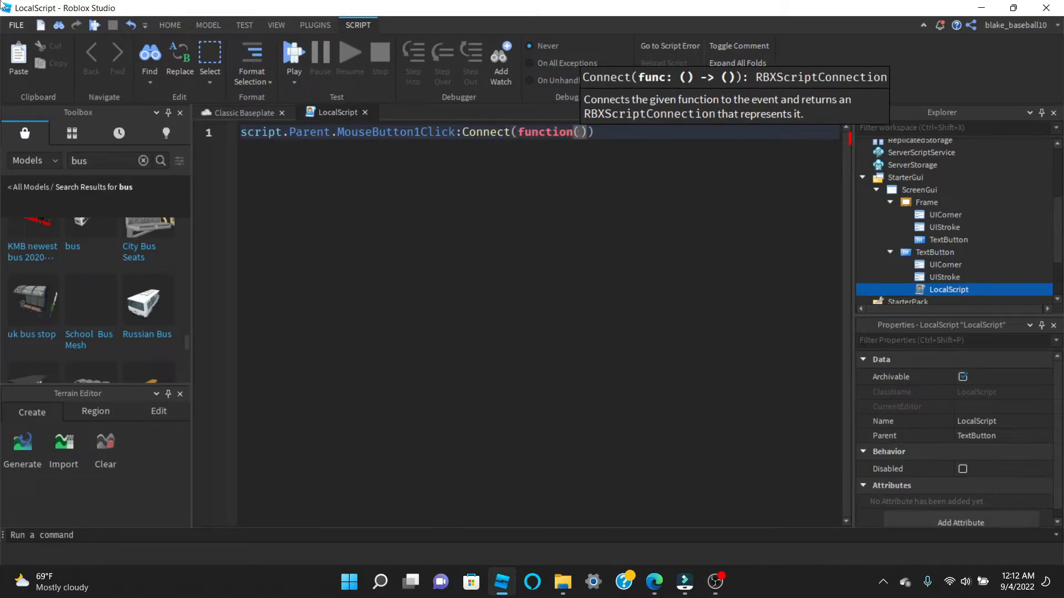
key("Delete")
key("Return")
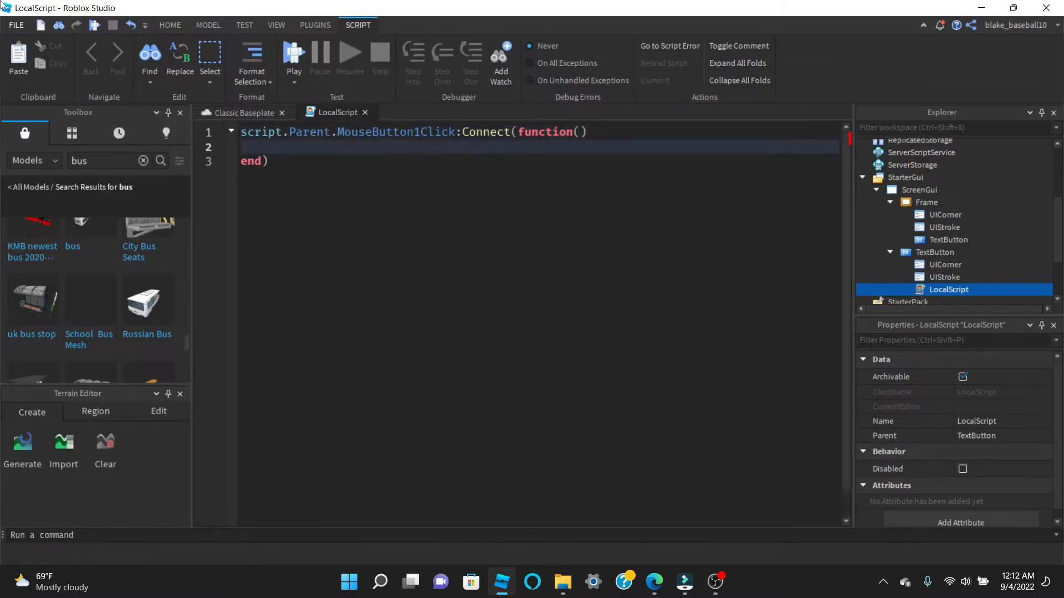
Step: Fill the LocalScript's function body with "script.Parent.Parent.Frame.Visible = true"
type("script.")
key("Tab")
type(".Parent.F")
key("Tab")
type(".")
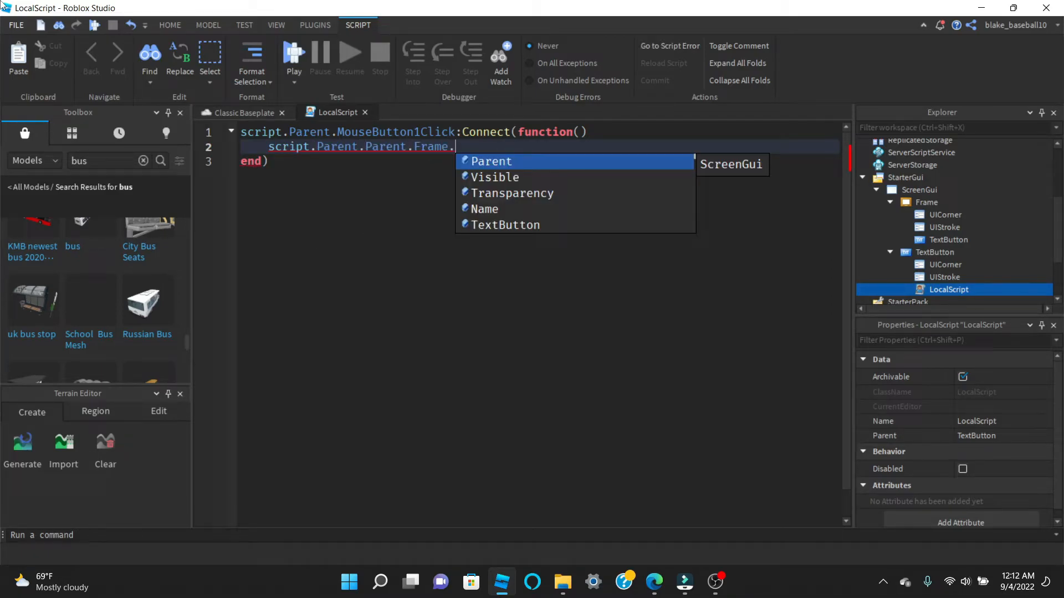
key("Down")
key("Tab")
type("=")
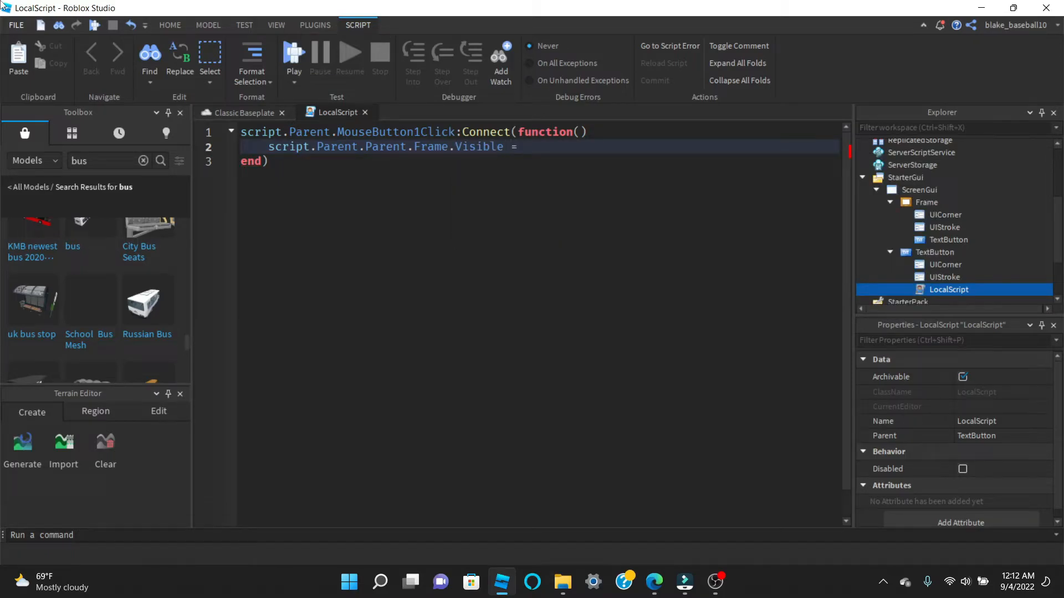
type(" t")
key("Tab")
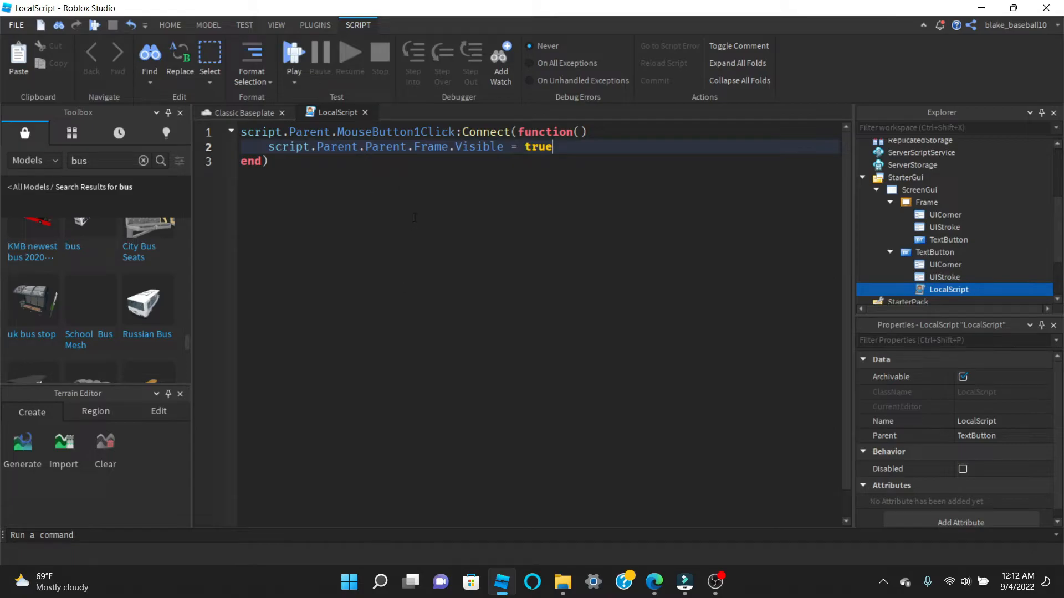
Step: Close the LocalScript, playtest whether the OPEN button shows the Frame, and stop the test
left_click(365, 112)
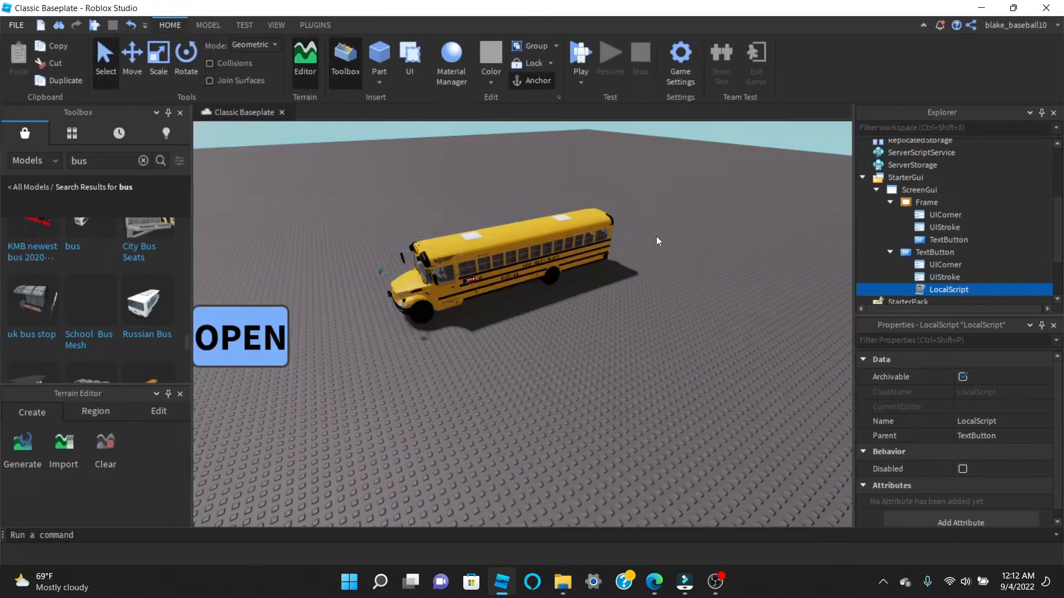
left_click(581, 54)
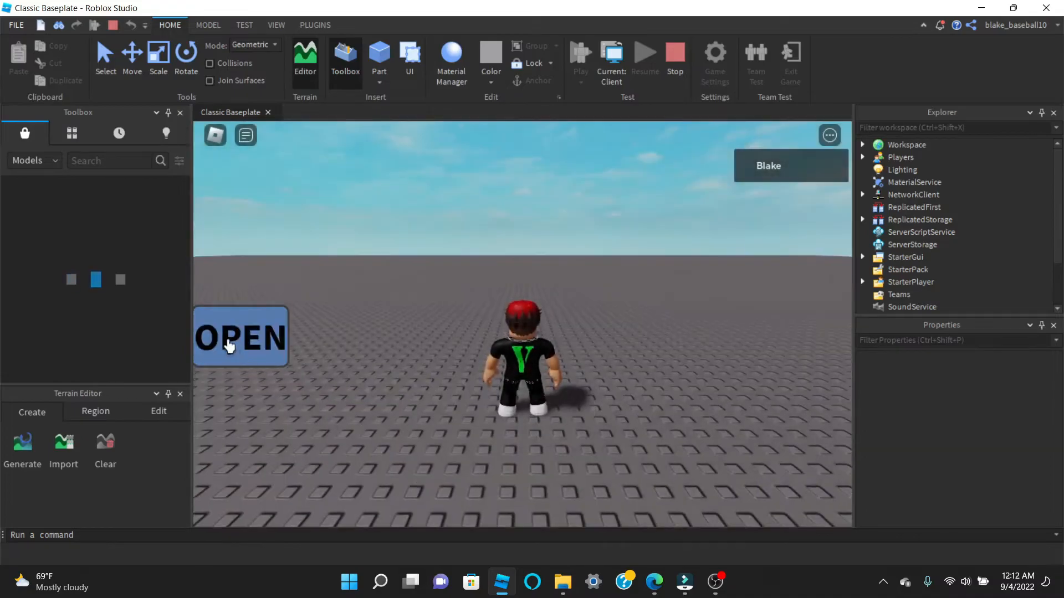
left_click(229, 346)
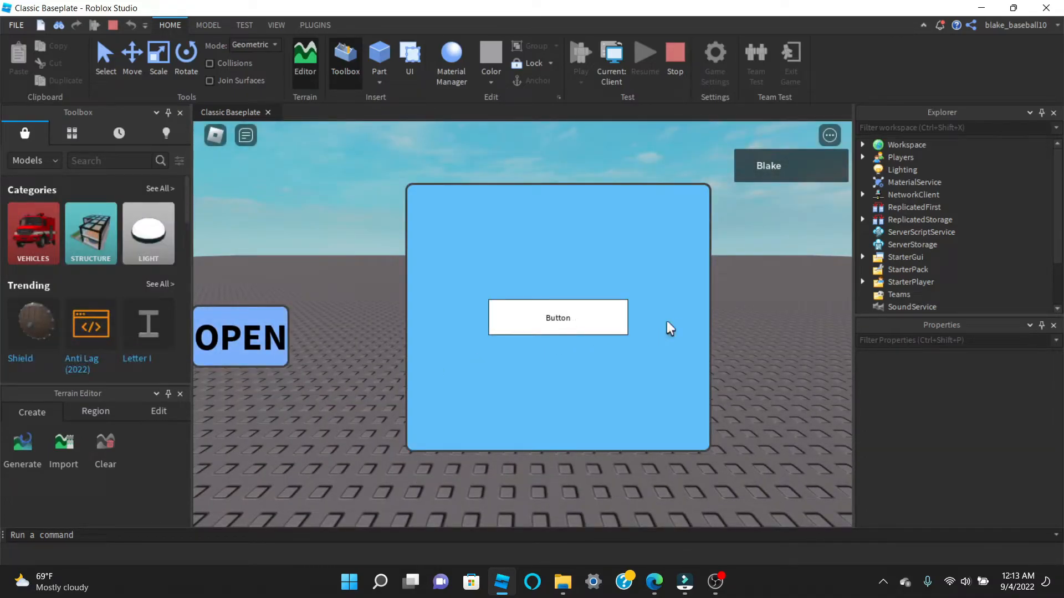
right_click_drag(739, 262, 740, 262)
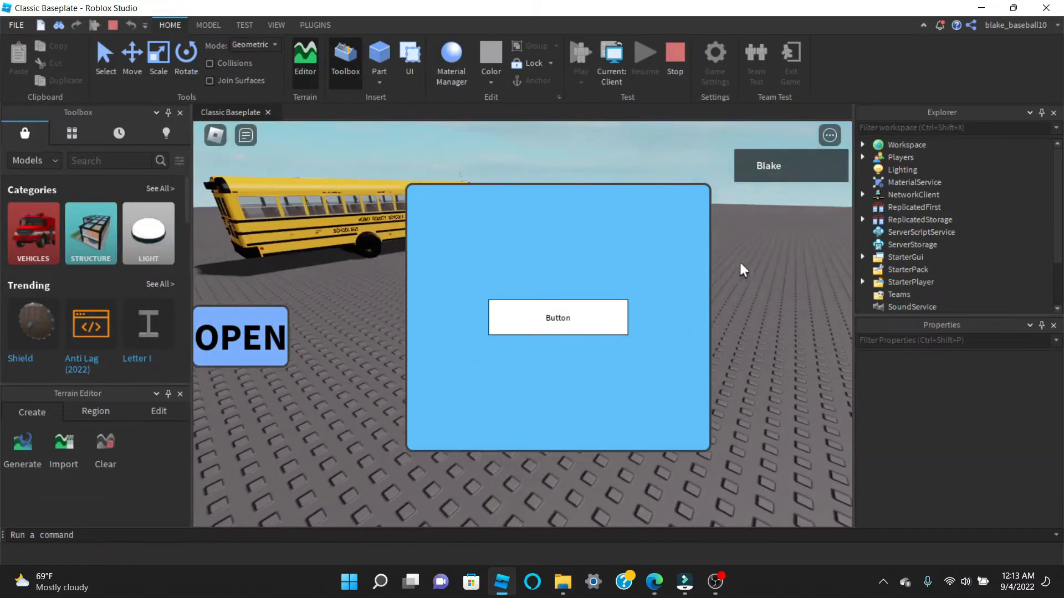
left_click(668, 51)
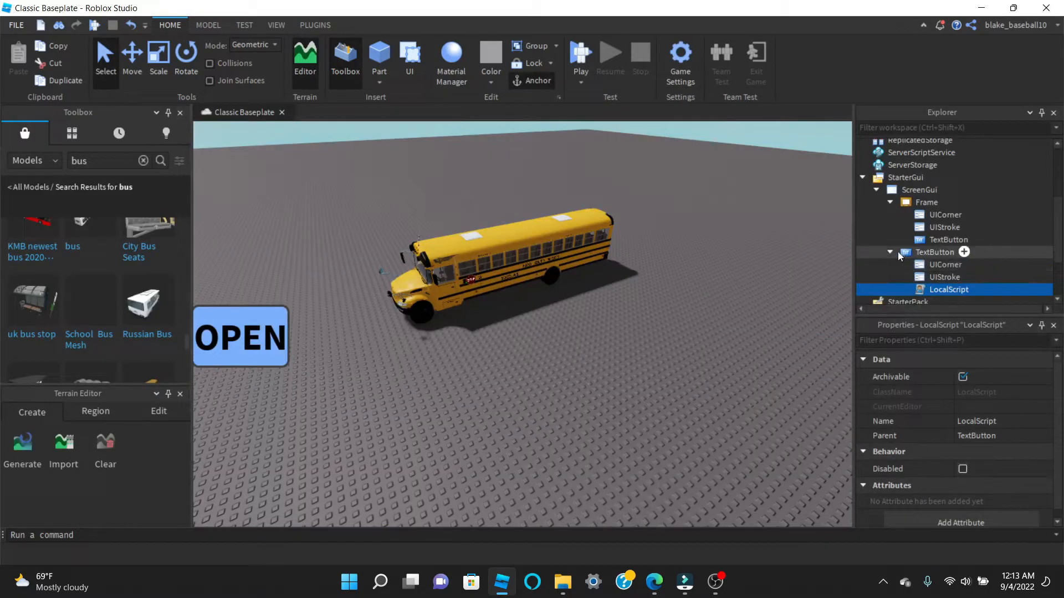
Step: Collapse the ScreenGui hierarchy and rename the 2016 ICCE 300 model in Workspace to "bus"
left_click(892, 252)
left_click(890, 202)
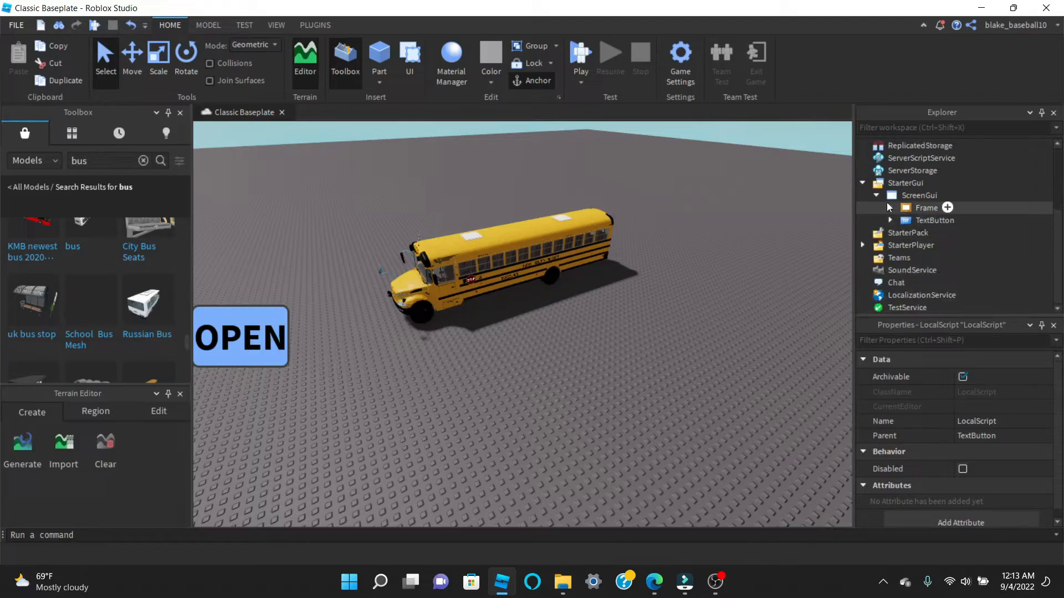
left_click(877, 196)
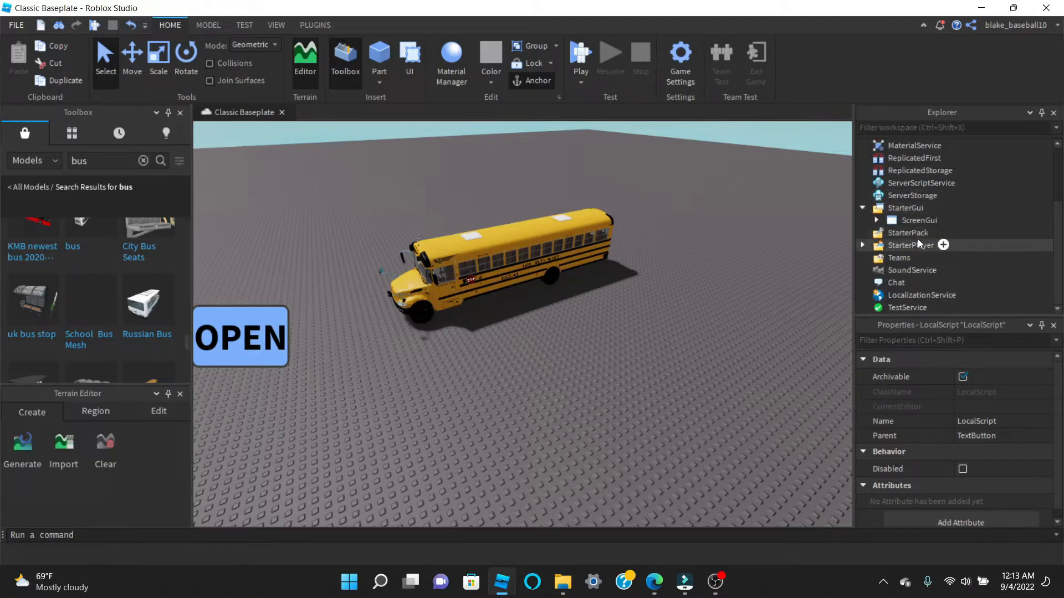
scroll(917, 238, "up", 2)
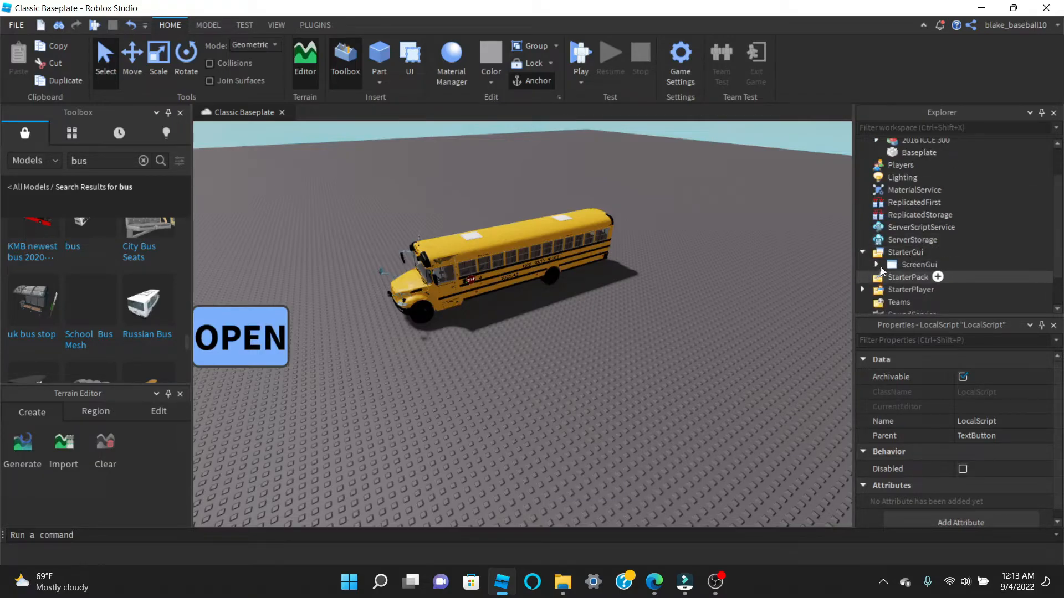
scroll(893, 267, "up", 2)
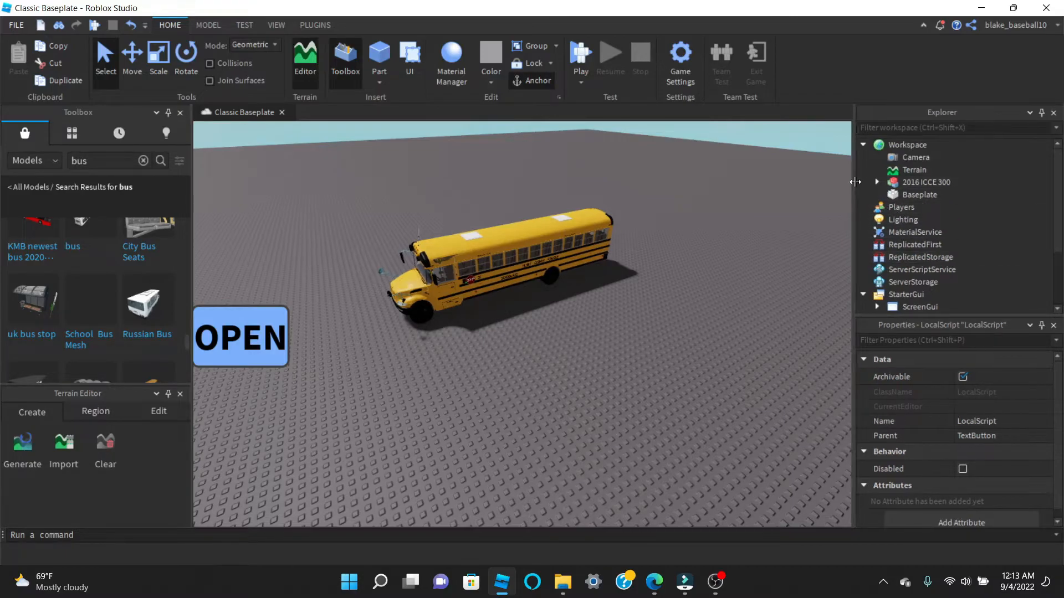
left_click_drag(883, 181, 907, 188)
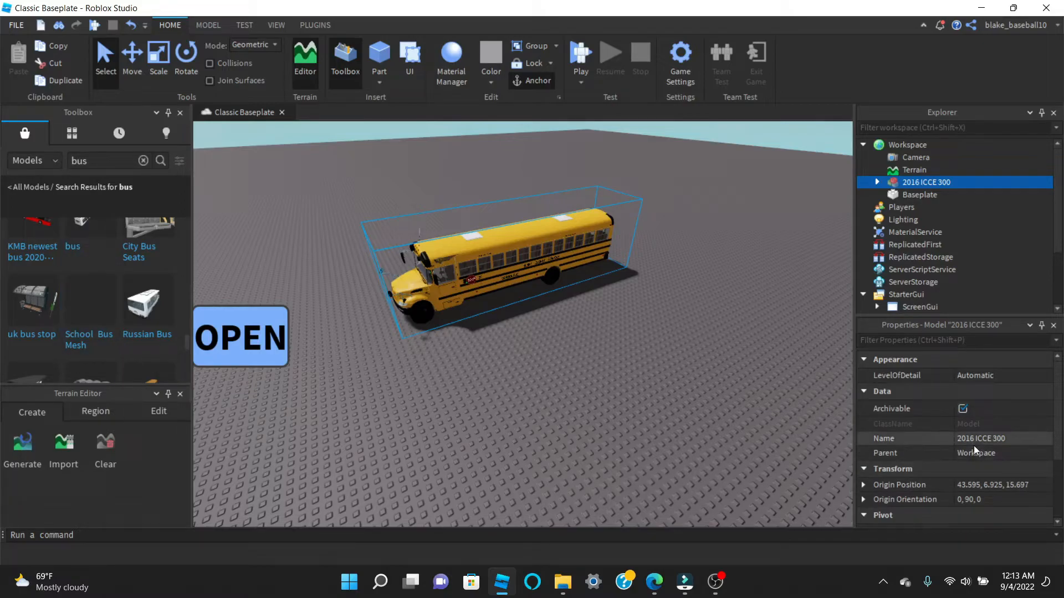
scroll(983, 444, "down", 2)
left_click(1000, 374)
type("bus")
key("Return")
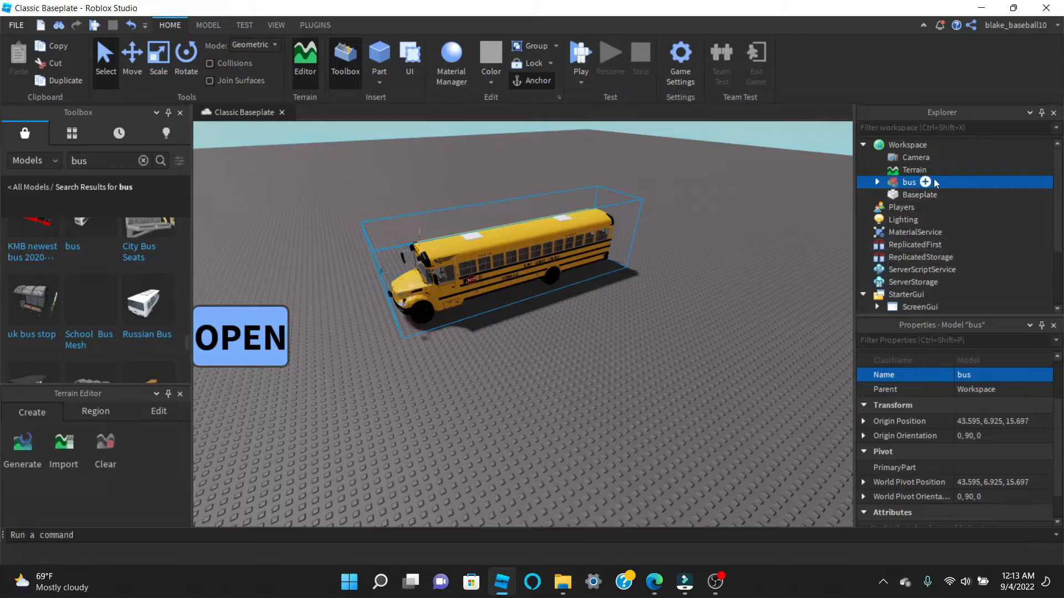
Step: Move the bus model from Workspace into ServerStorage
scroll(957, 294, "down", 2)
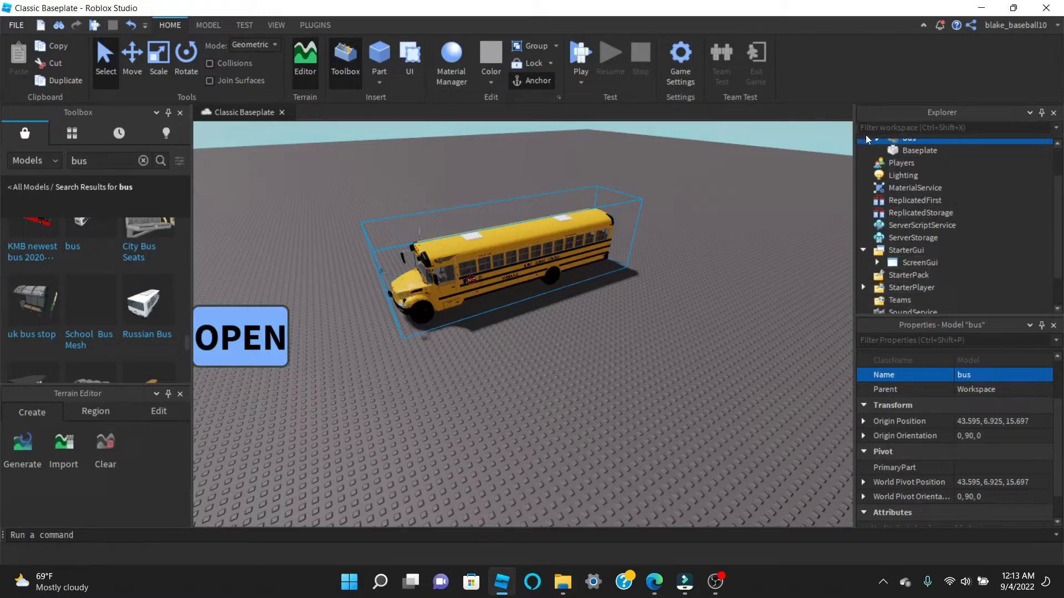
left_click_drag(862, 139, 886, 239)
scroll(881, 299, "down", 2)
Step: Add a Script to the TextButton inside the Frame and delete its default code
left_click(870, 221)
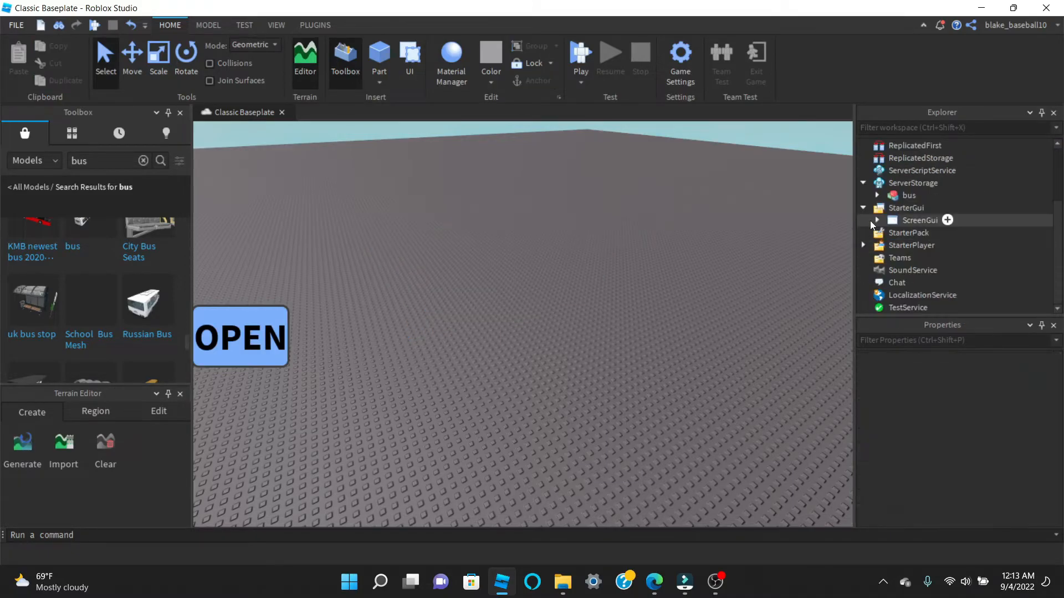
left_click(873, 221)
left_click(907, 238)
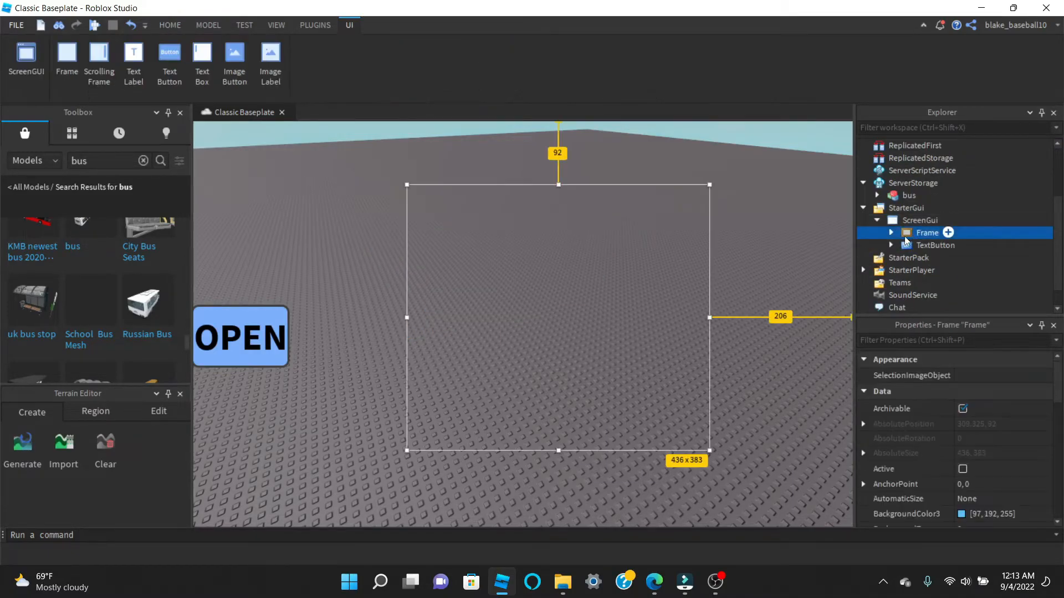
left_click(892, 234)
left_click(950, 271)
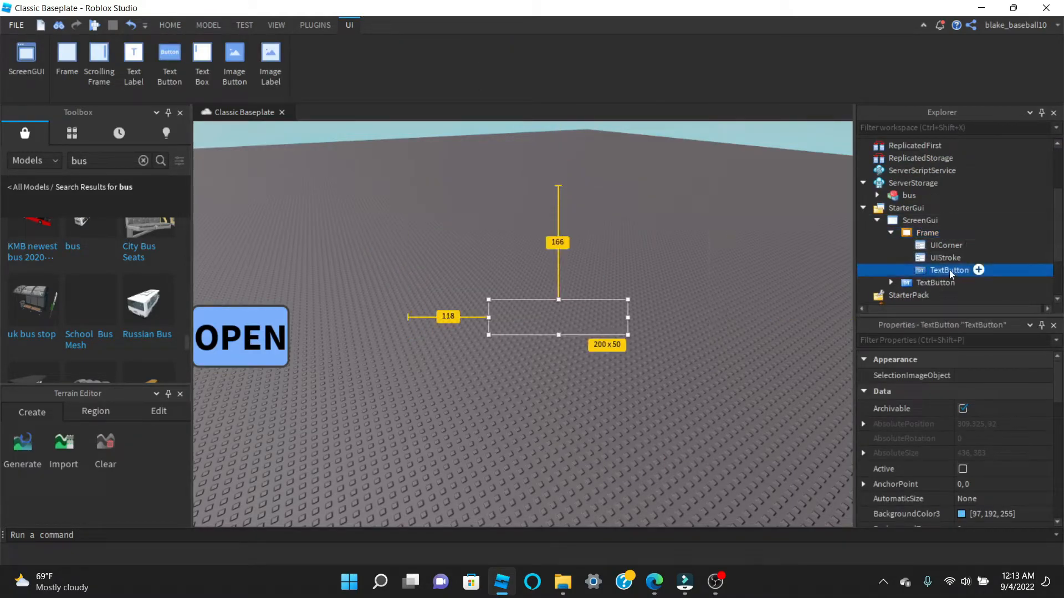
left_click(989, 272)
left_click(979, 274)
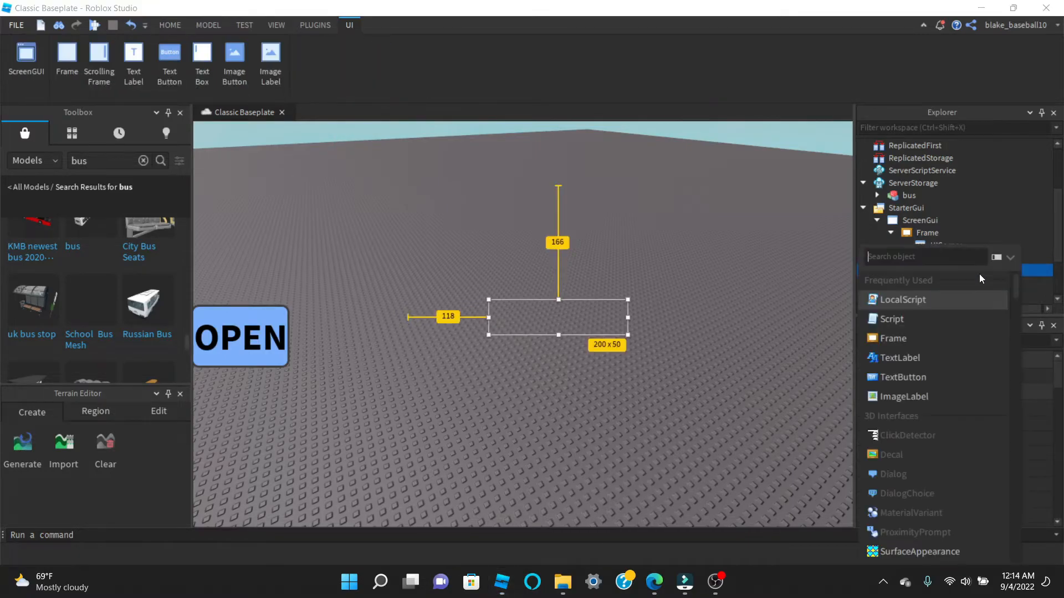
left_click(937, 316)
left_click_drag(399, 158, 2, 134)
key("BackSpace")
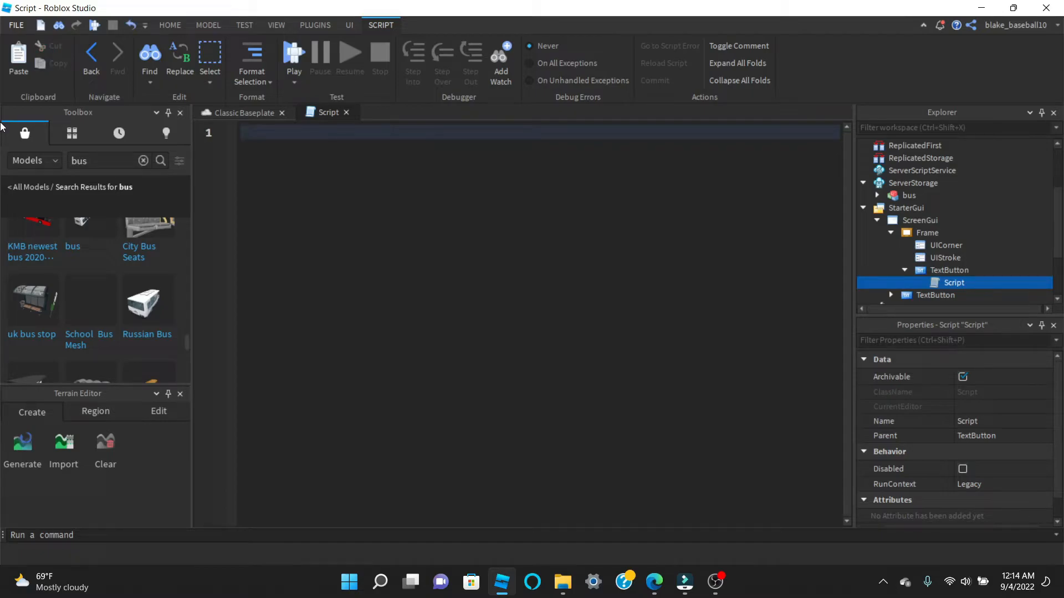
Step: Write "script.Parent.MouseButton1Click:Connect(function()" as the first line of the new Script
type("script.Parent.")
key("Tab")
key("BackSpace")
key("BackSpace")
key("BackSpace")
key("BackSpace")
key("BackSpace")
key("BackSpace")
type("m")
key("Tab")
type(":")
key("Tab")
type("function(")
key("Delete")
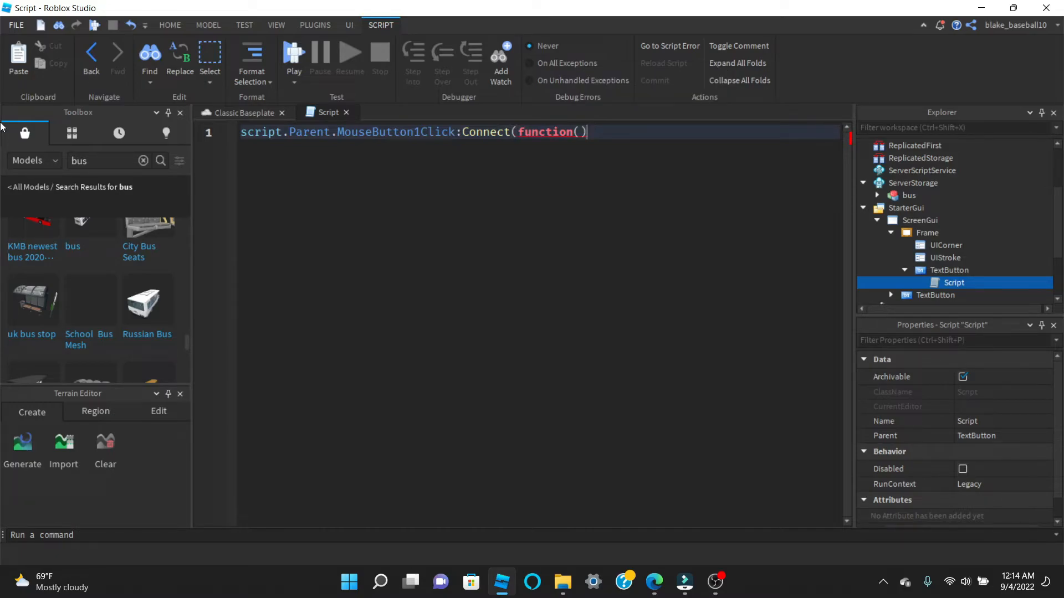
Step: Add the parameter "getcar" to the function and create its empty body closed by "end)"
key("Left")
type("g4")
key("BackSpace")
type("etcar")
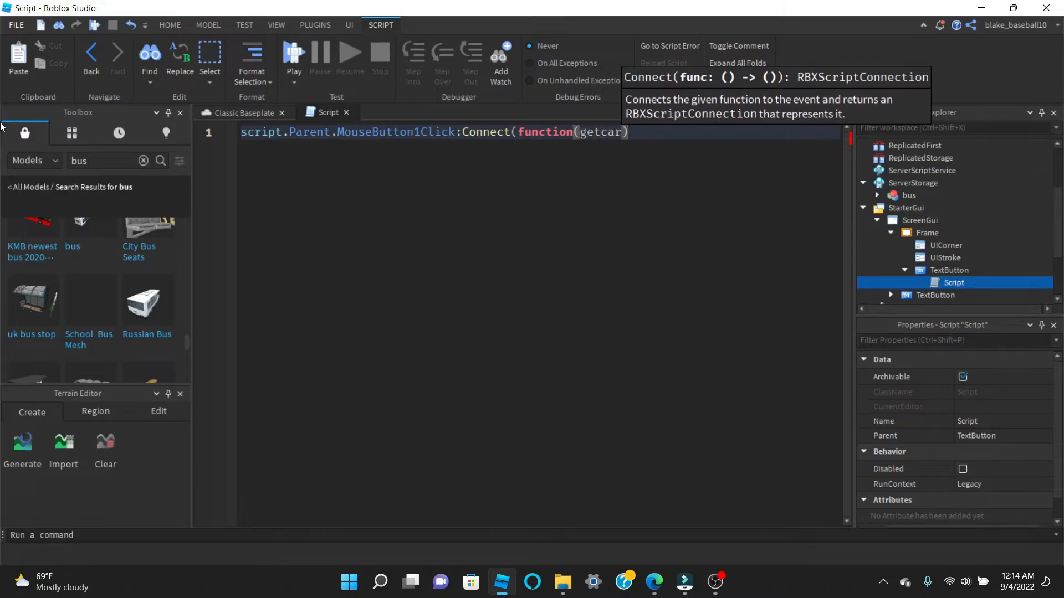
left_click(679, 131)
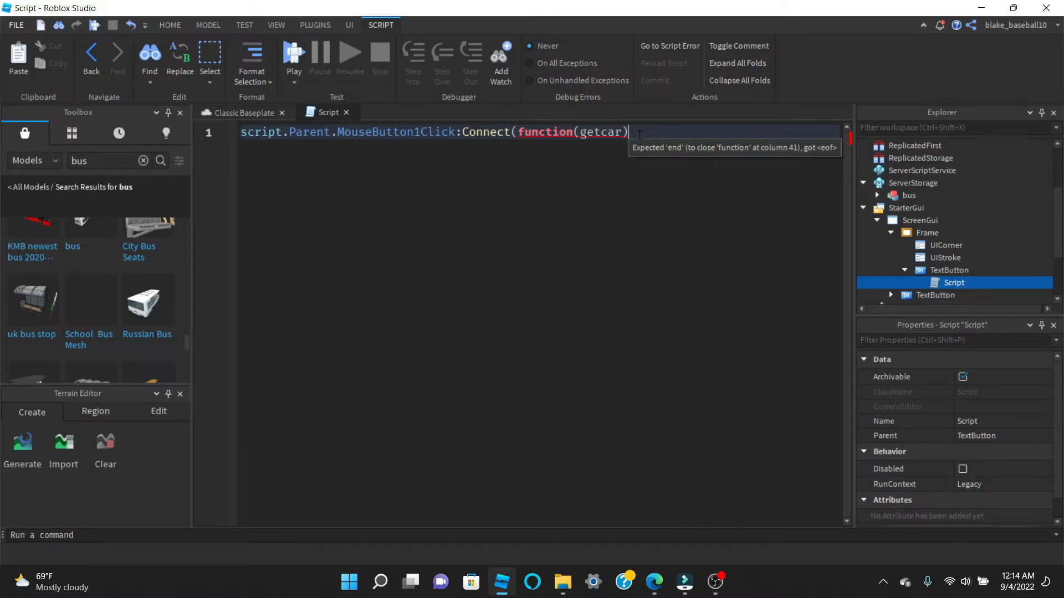
key("Return")
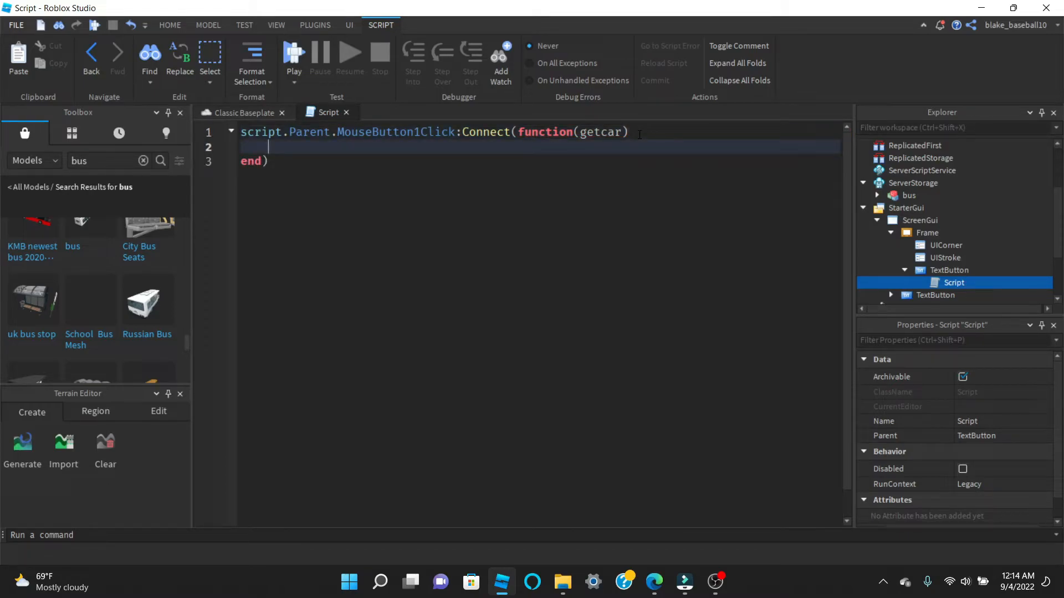
type("c")
key("BackSpace")
type("mo")
key("BackSpace")
key("BackSpace")
type("Mod")
key("BackSpace")
key("BackSpace")
key("BackSpace")
type("mod")
key("BackSpace")
key("BackSpace")
key("BackSpace")
Step: Write "Mod = game.ServerStorage.bus" as the first line of the function body
type("Mod")
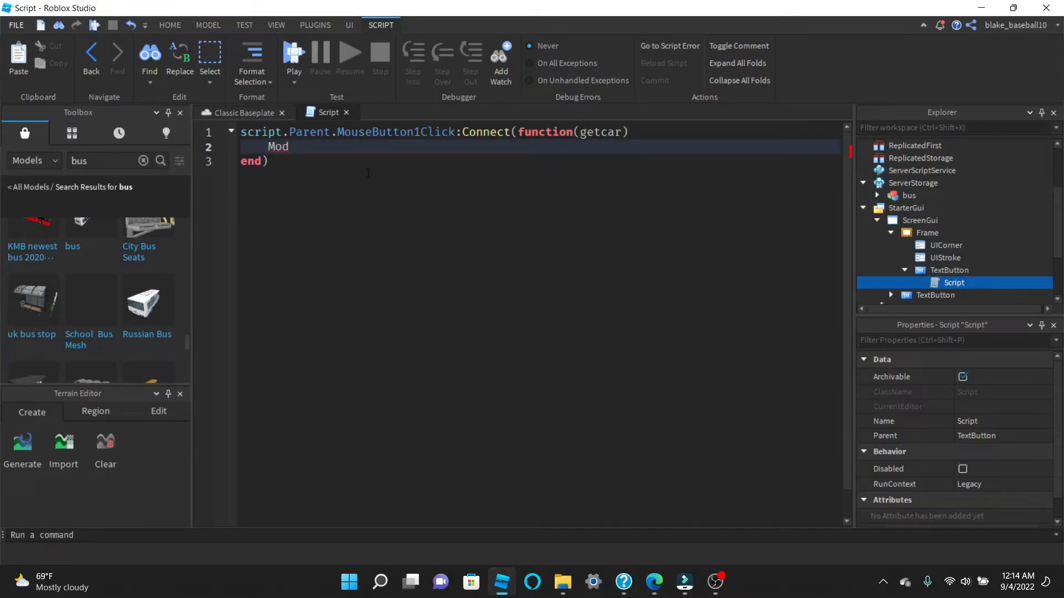
key("Return")
key("BackSpace")
type("= g")
key("Tab")
type(".ser")
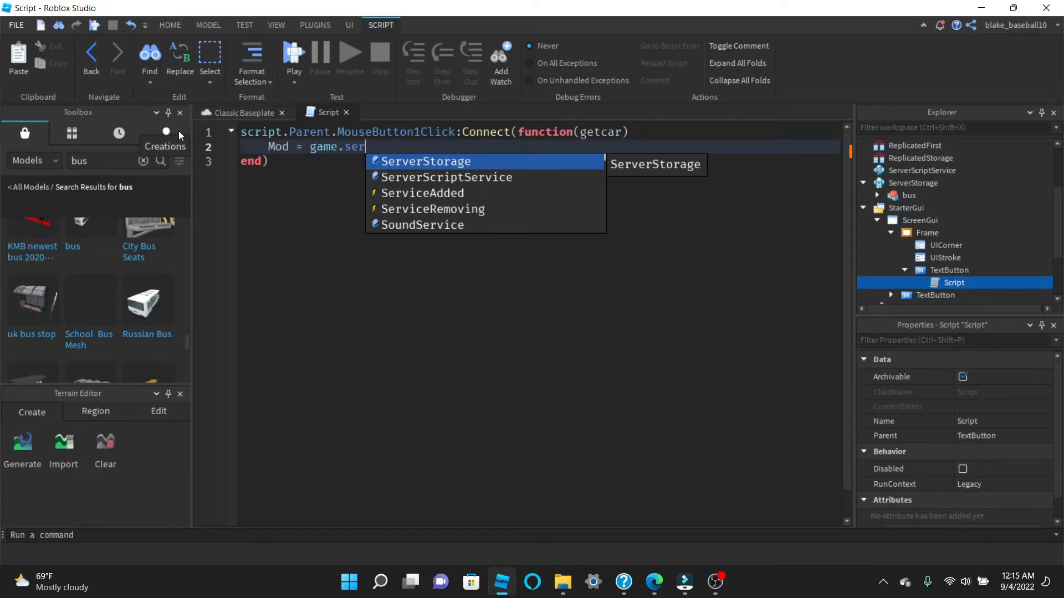
key("Tab")
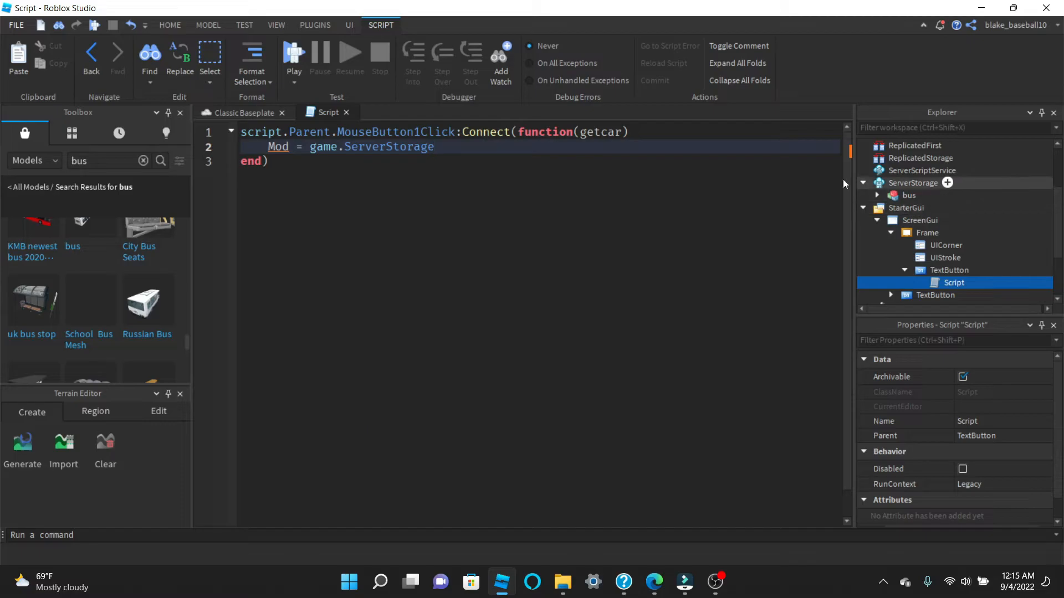
type(".bu")
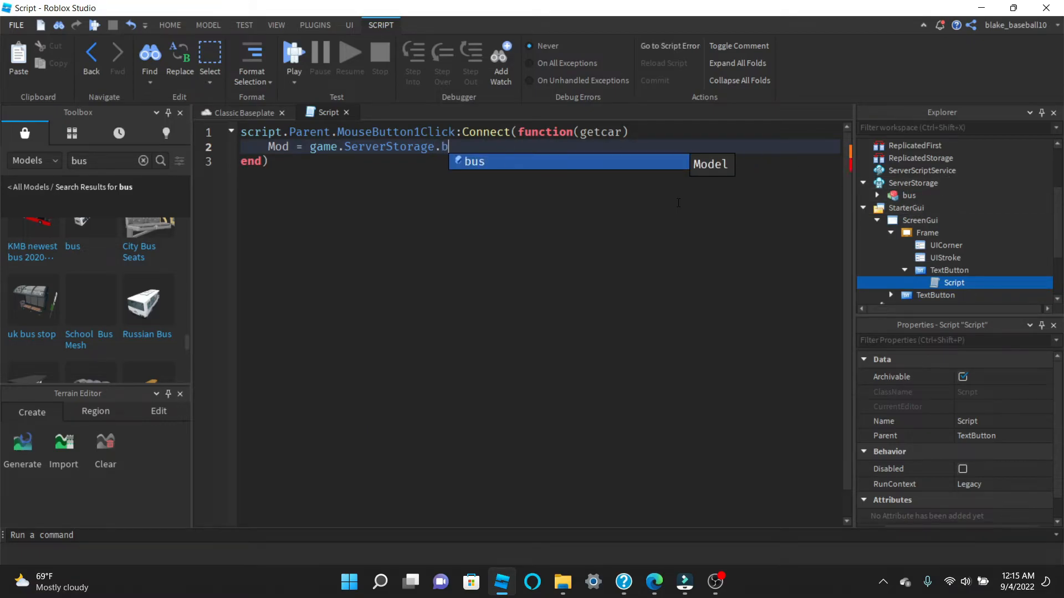
key("Tab")
key("Return")
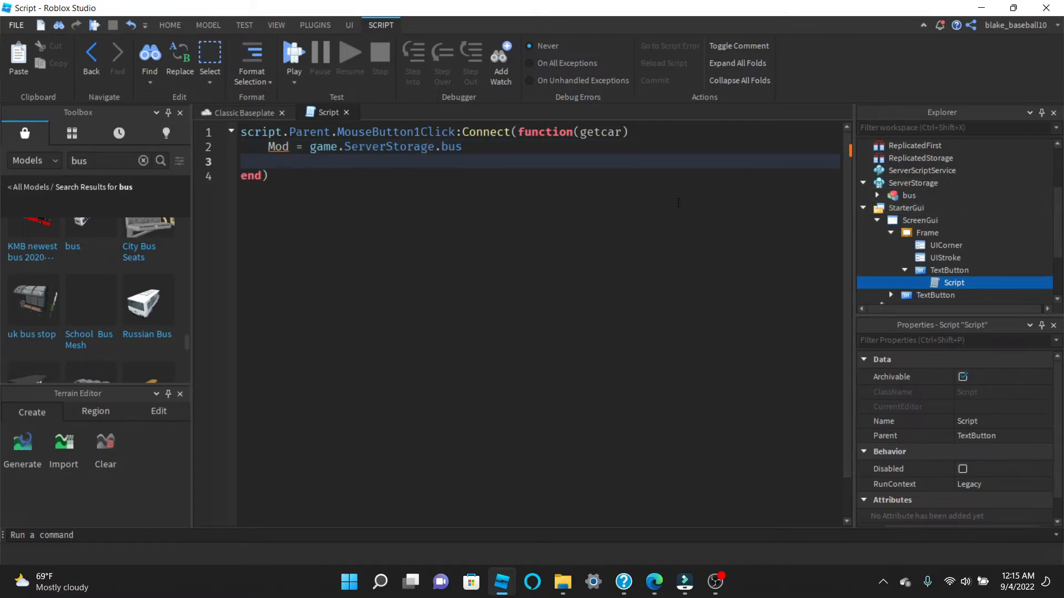
Step: Add the line "clone = Mod:Clone()" below the Mod assignment in the function body
type("cloe")
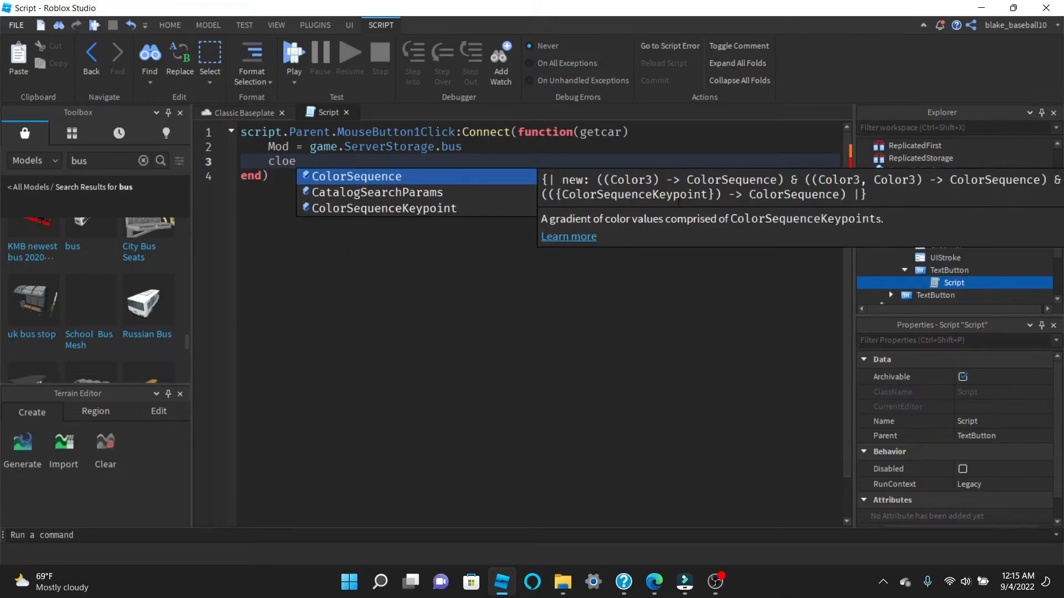
key("BackSpace")
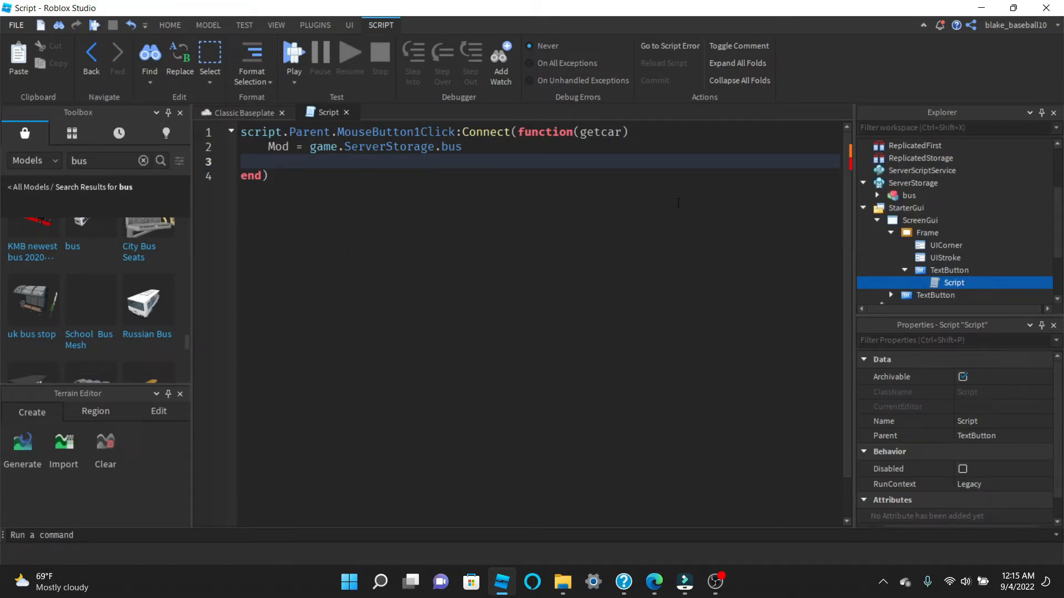
type("ne = Mod")
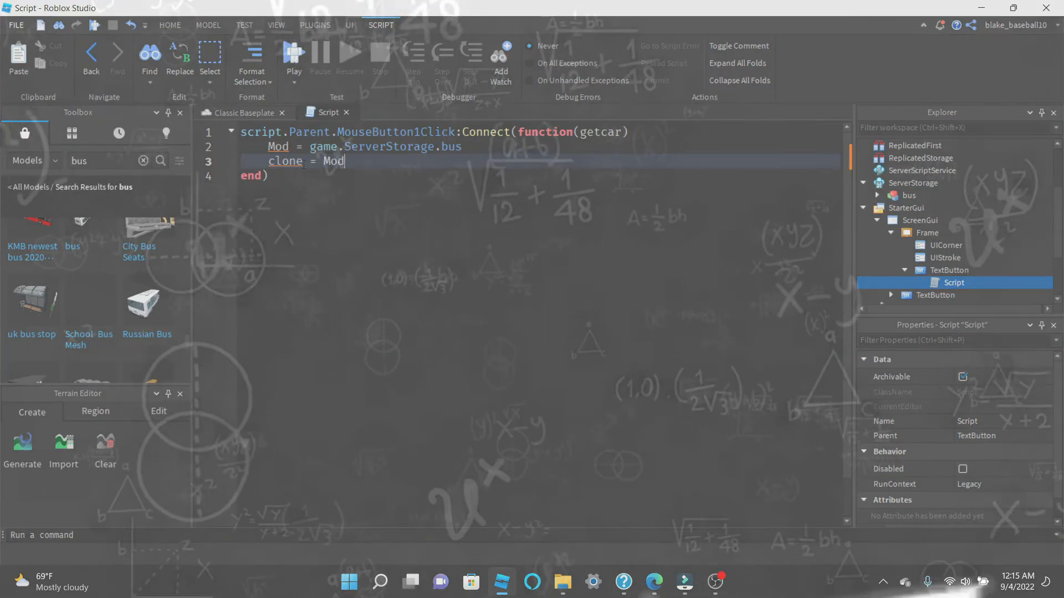
left_click_drag(310, 147, 338, 147)
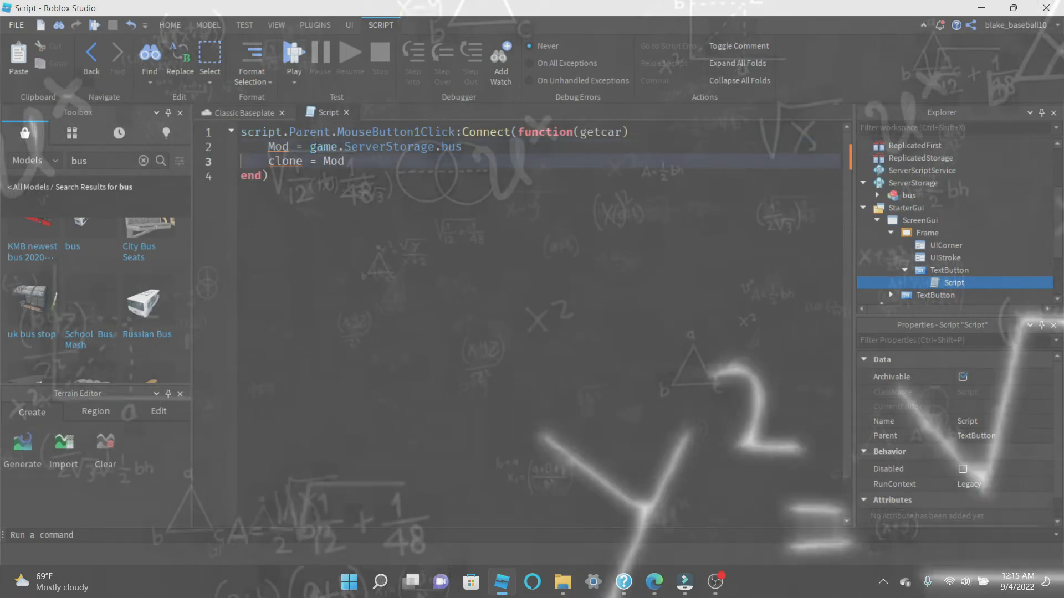
left_click(464, 147)
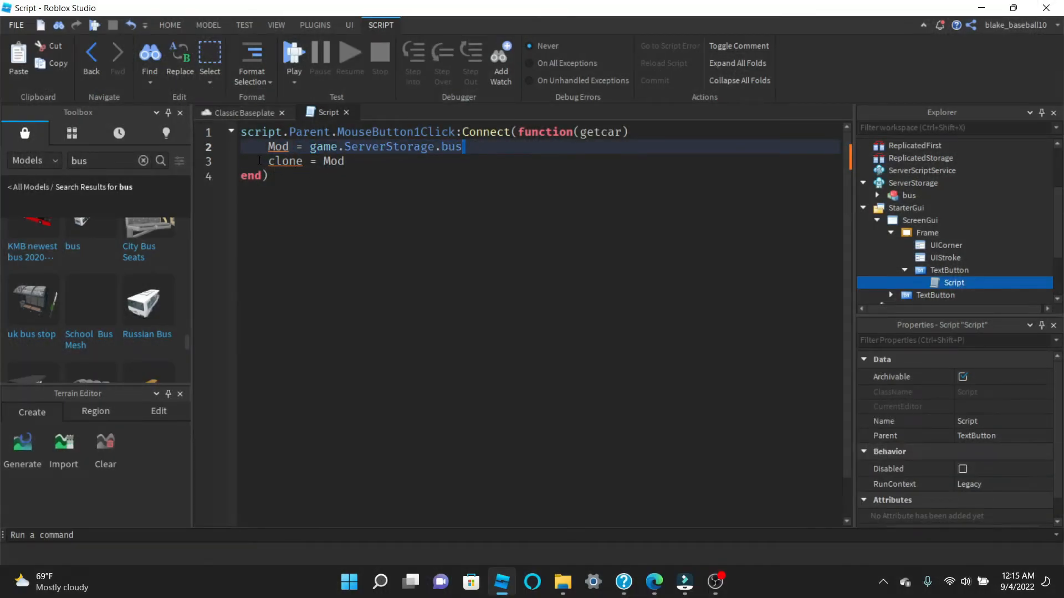
mouse_move(258, 161)
left_mouse_down()
mouse_move(344, 162)
mouse_move(339, 169)
left_mouse_up()
left_click(263, 165)
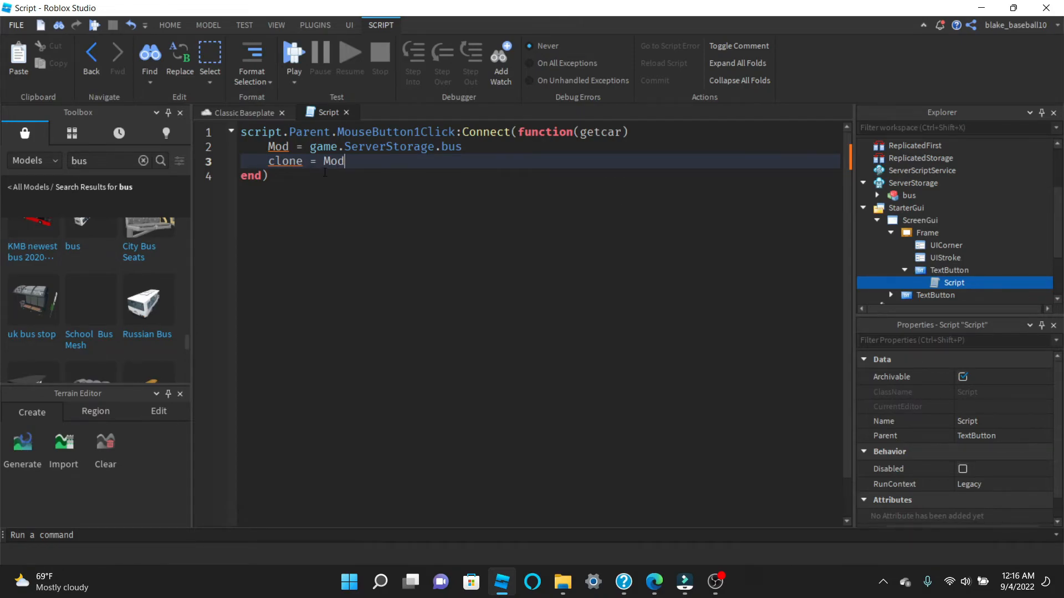
type(":C")
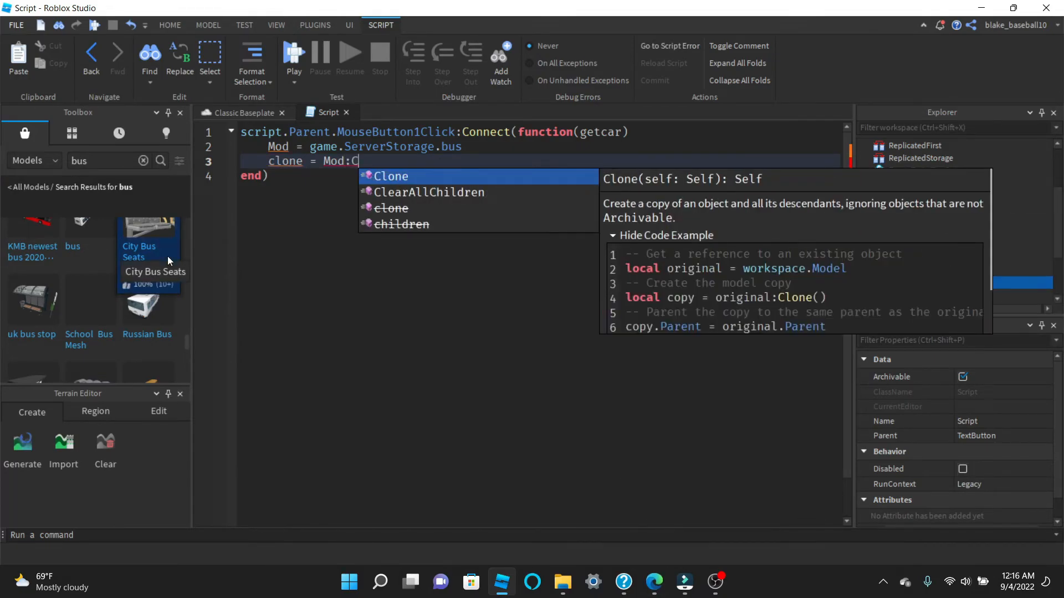
key("Tab")
key("Return")
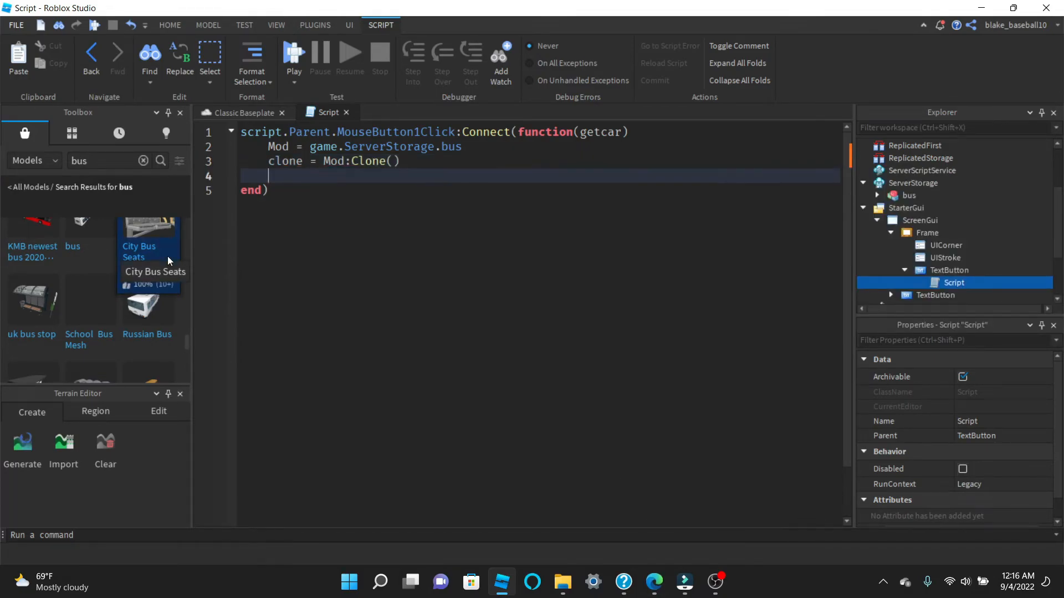
Step: Write "clone = game.Workspace" on the line below the Clone() call
type("cl")
key("Tab")
type(".")
key("Tab")
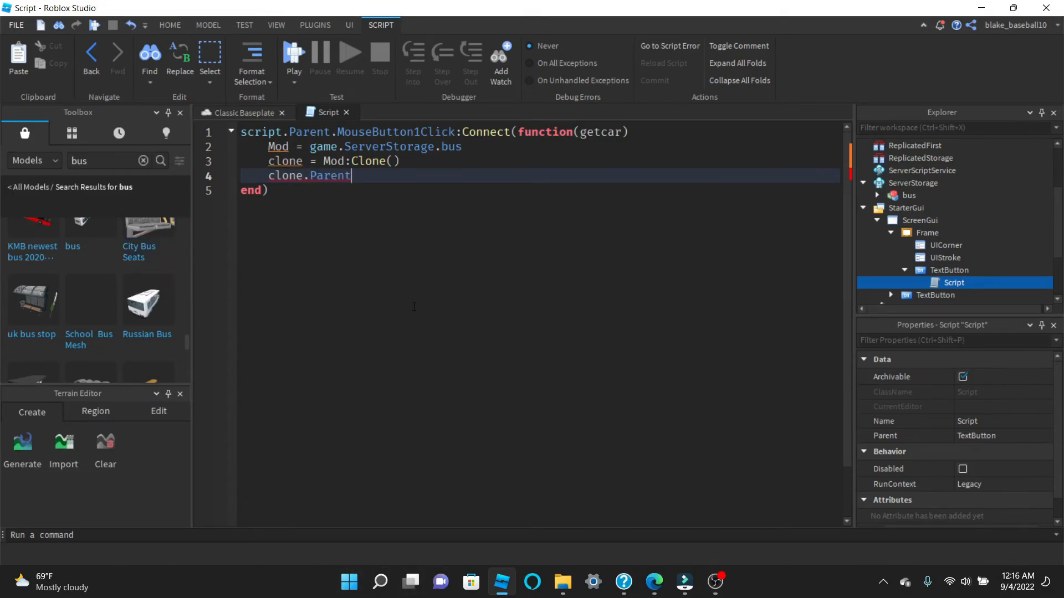
type(".w")
key("BackSpace")
key("BackSpace")
key("BackSpace")
key("BackSpace")
key("BackSpace")
key("BackSpace")
key("BackSpace")
key("BackSpace")
key("BackSpace")
type("= game.")
key("Tab")
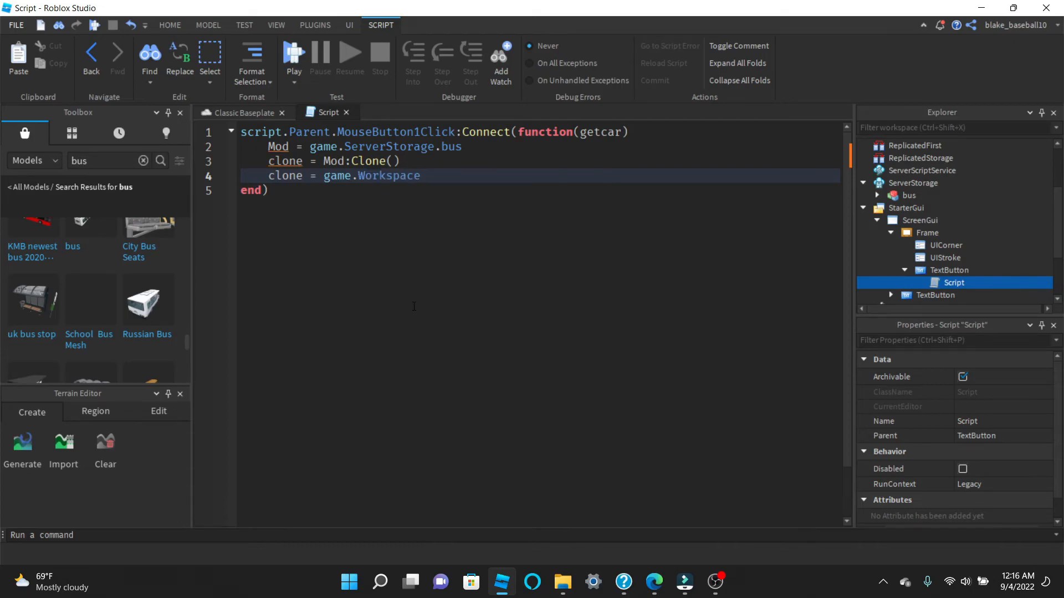
key("Return")
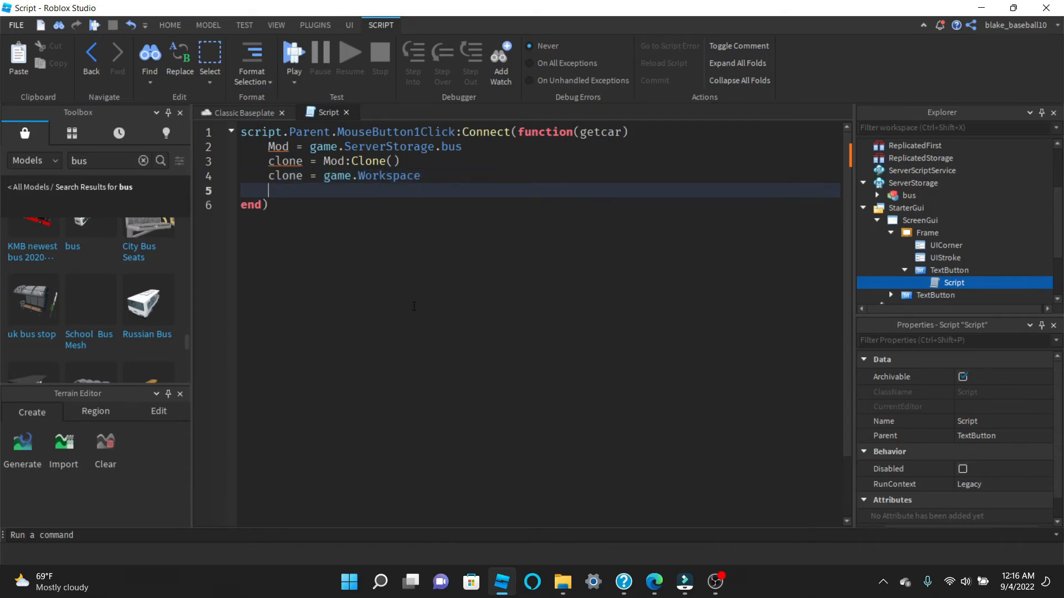
Step: Correct the Workspace assignment to read "clone.Parent = game.Workspace"
left_click_drag(441, 180, 307, 186)
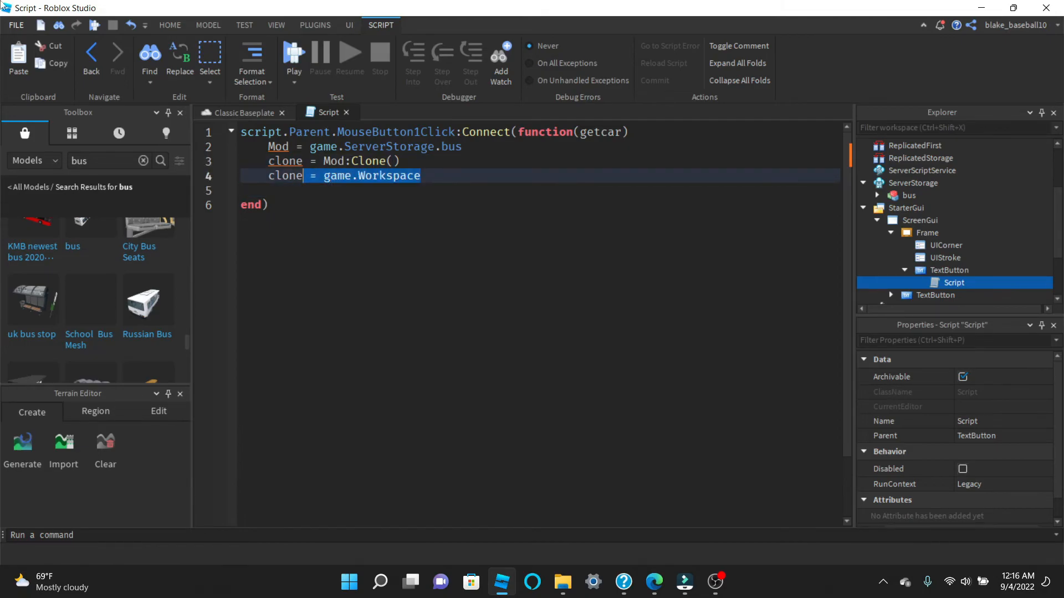
type(".Parent = game.")
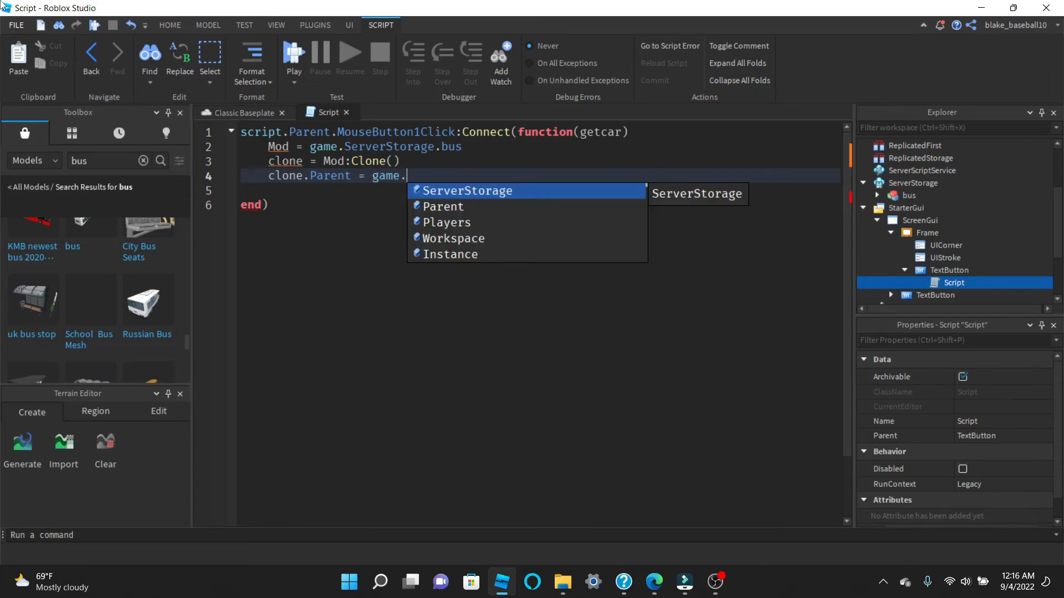
type("Workspace")
Step: Add "clone:GetJoints()" as the last line of the function body, remove the blank line below it and close the script
key("Return")
type("clone:")
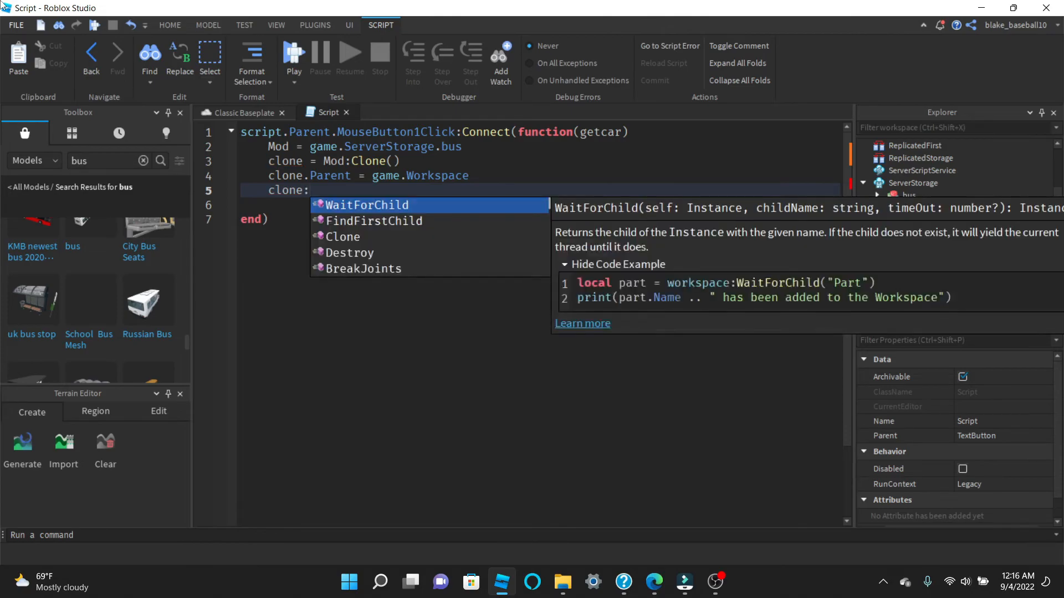
type("Get")
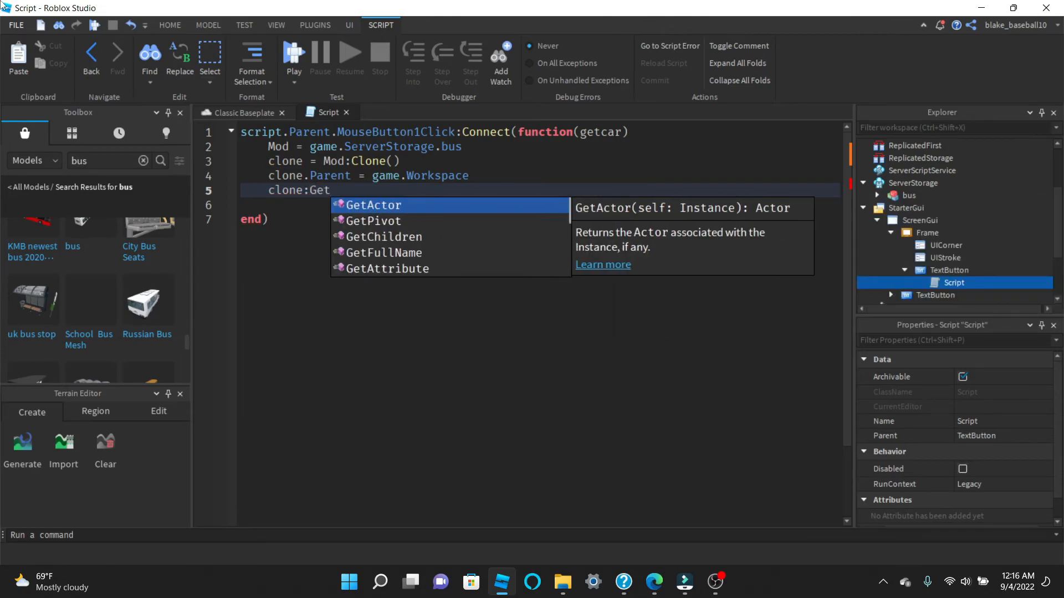
type("Joints")
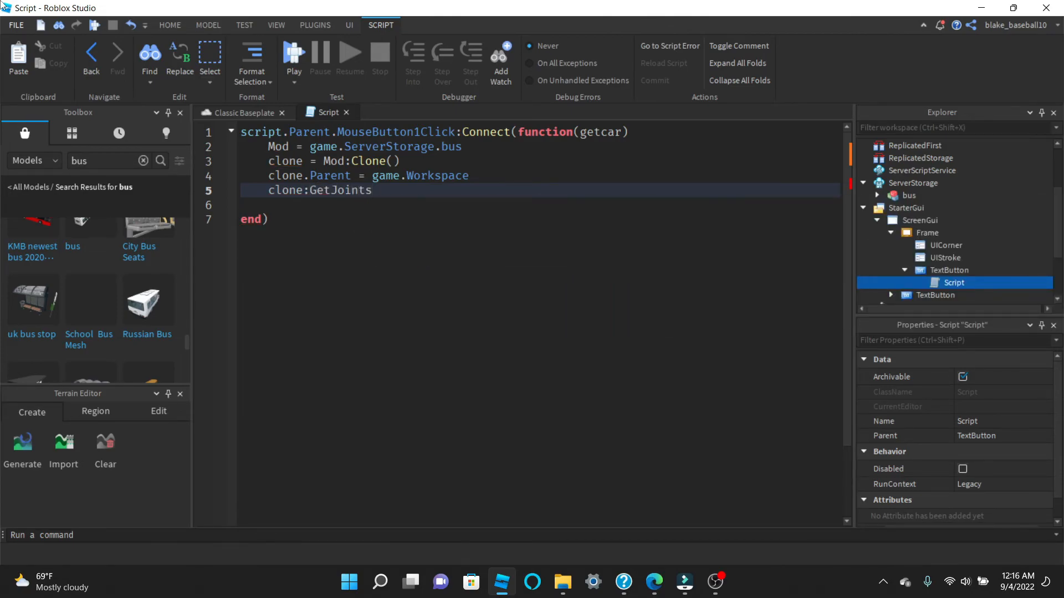
type("(")
left_click(302, 204)
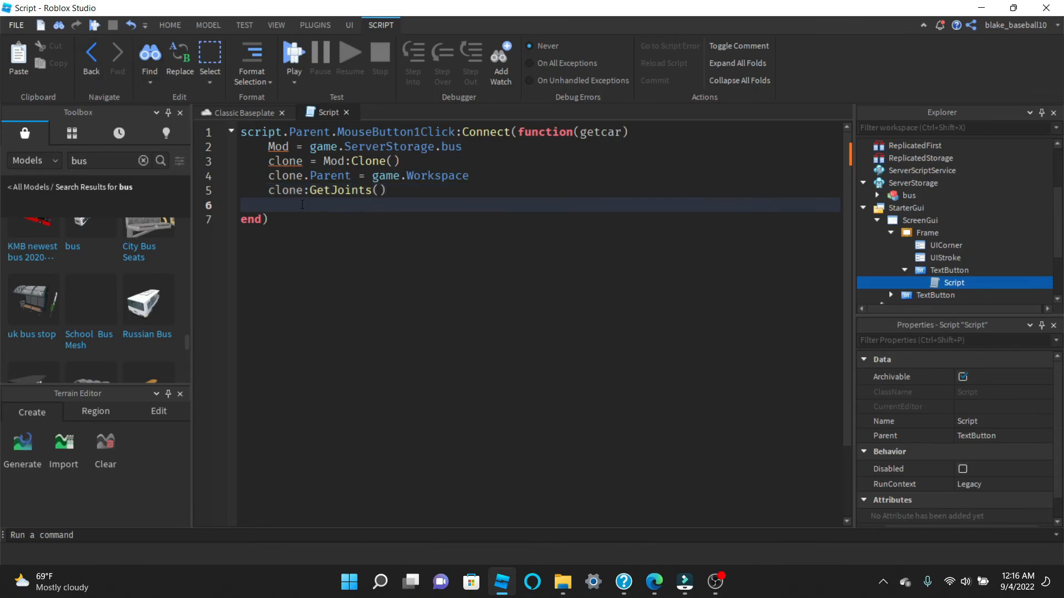
key("BackSpace")
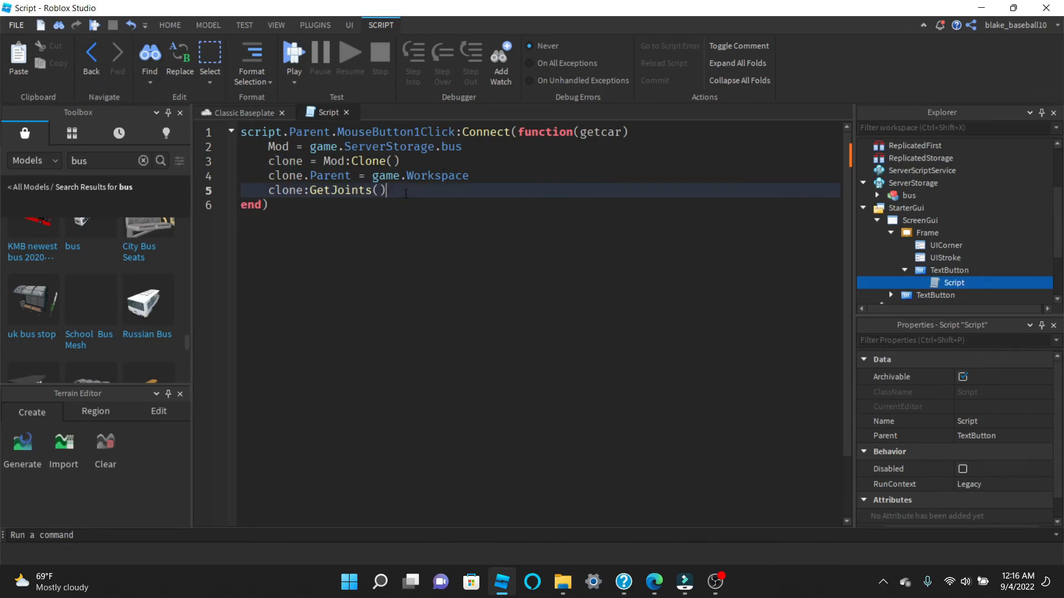
left_click(346, 113)
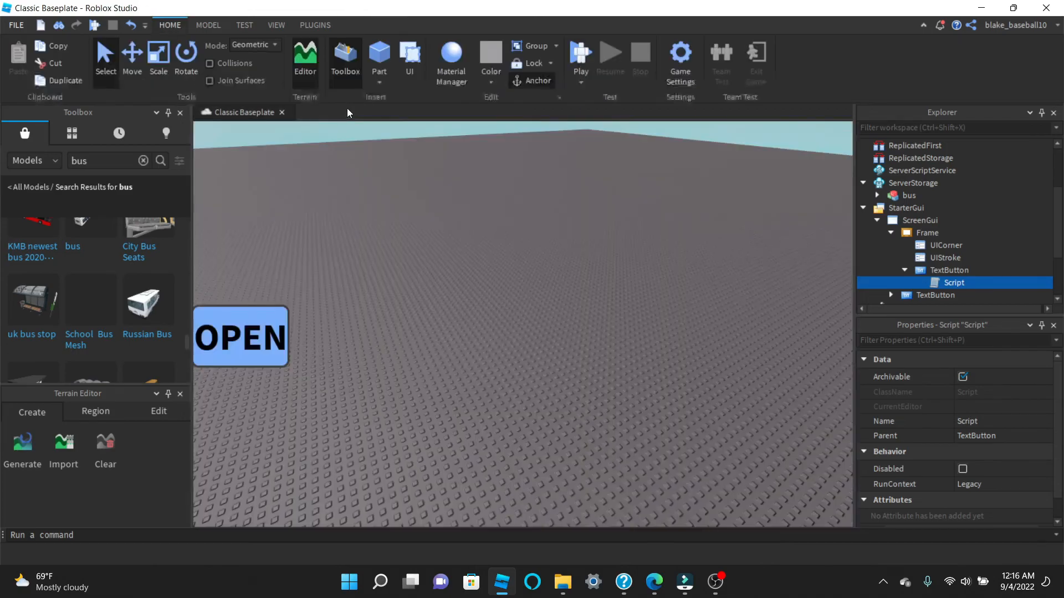
Step: Playtest the place by showing the frame with OPEN and spawning the bus with the frame's button
left_click(580, 53)
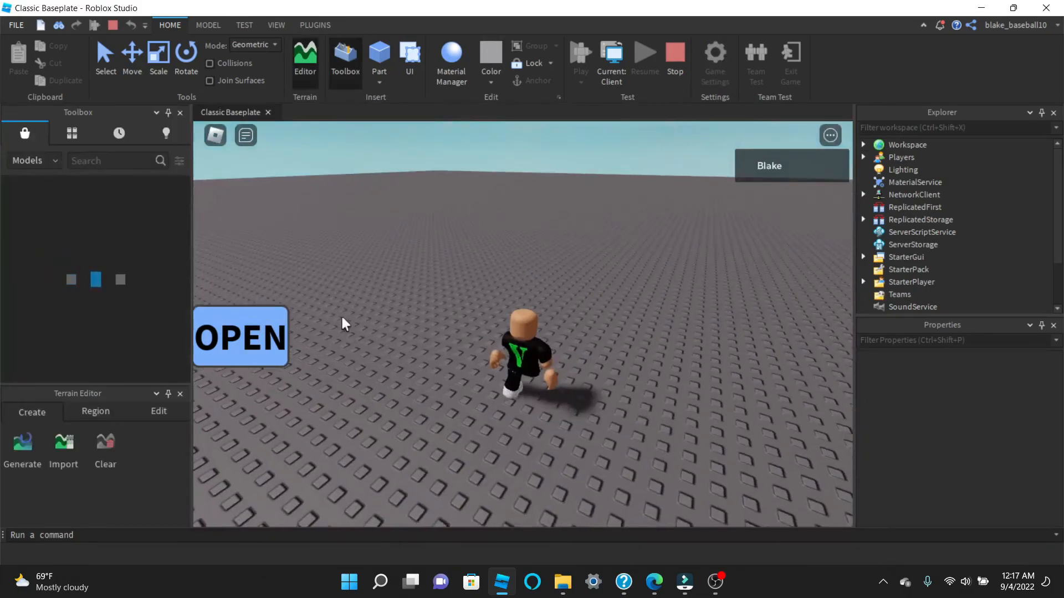
left_click(255, 366)
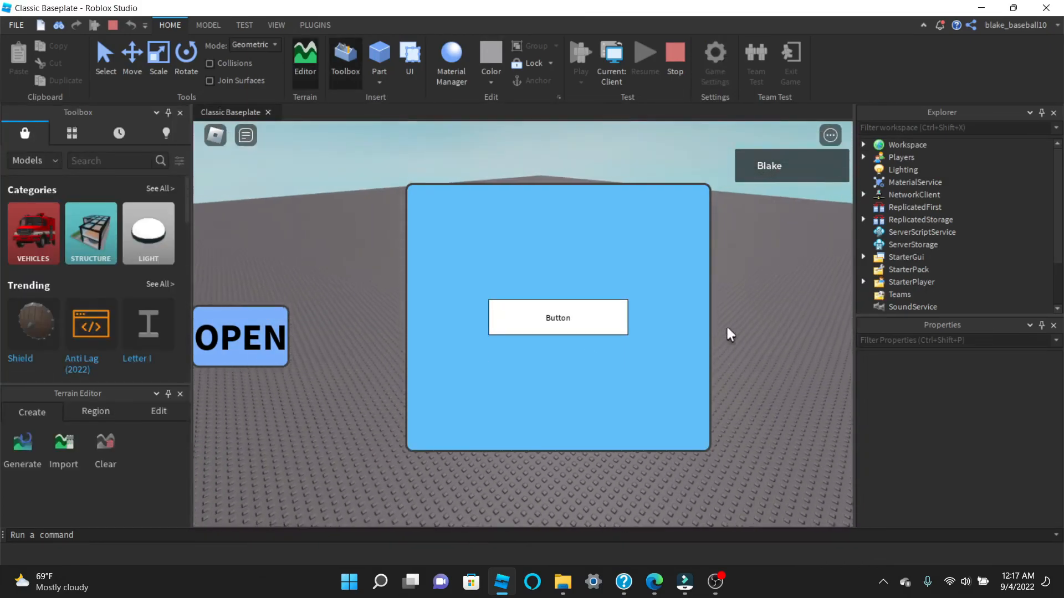
left_click(600, 328)
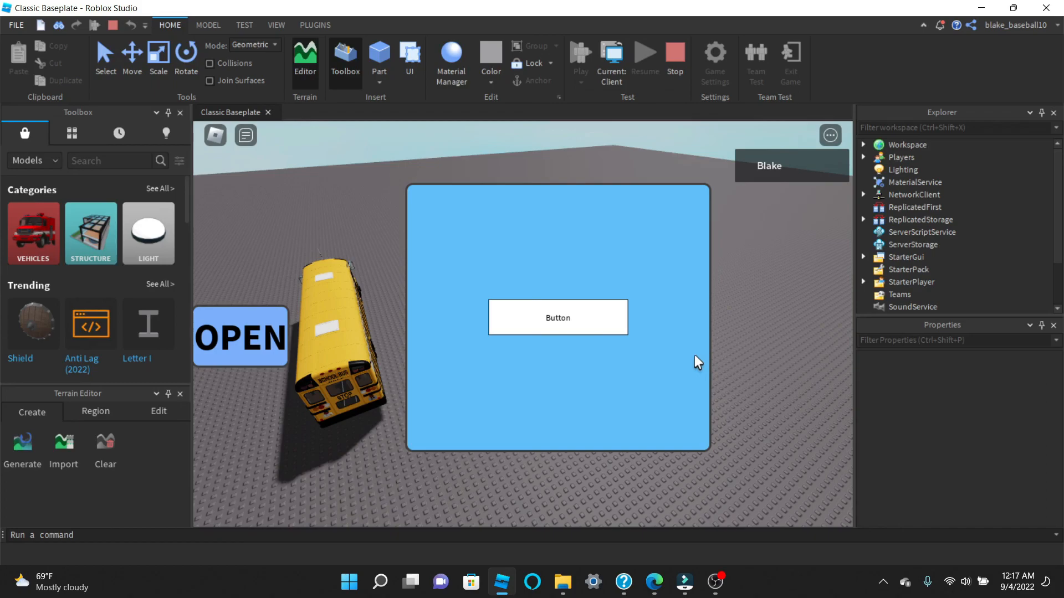
right_click_drag(750, 357, 750, 358)
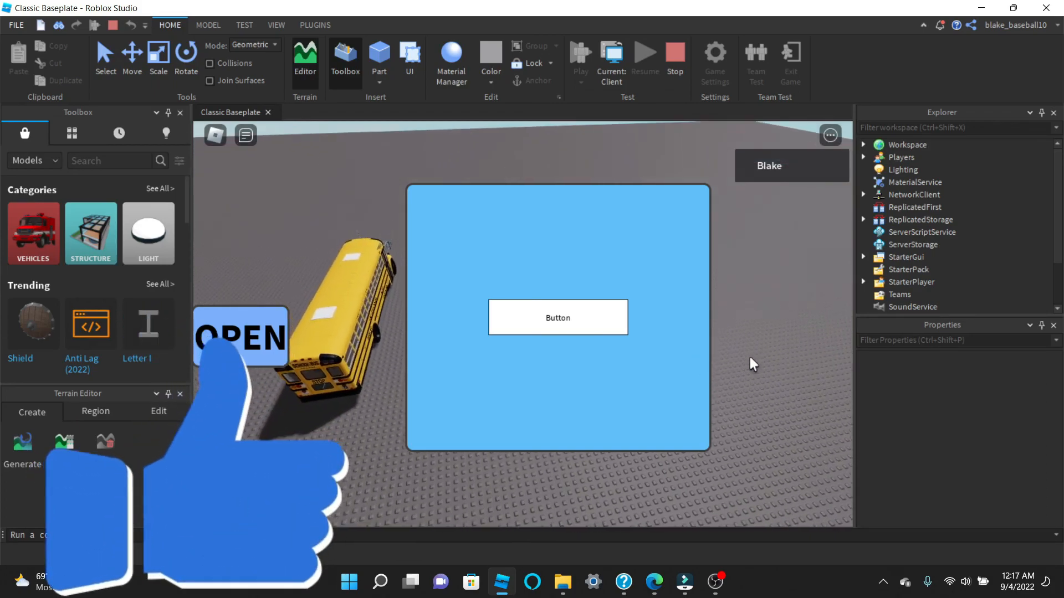
key("a")
key("d")
key("a")
key("d")
key("s")
key("w")
key("d")
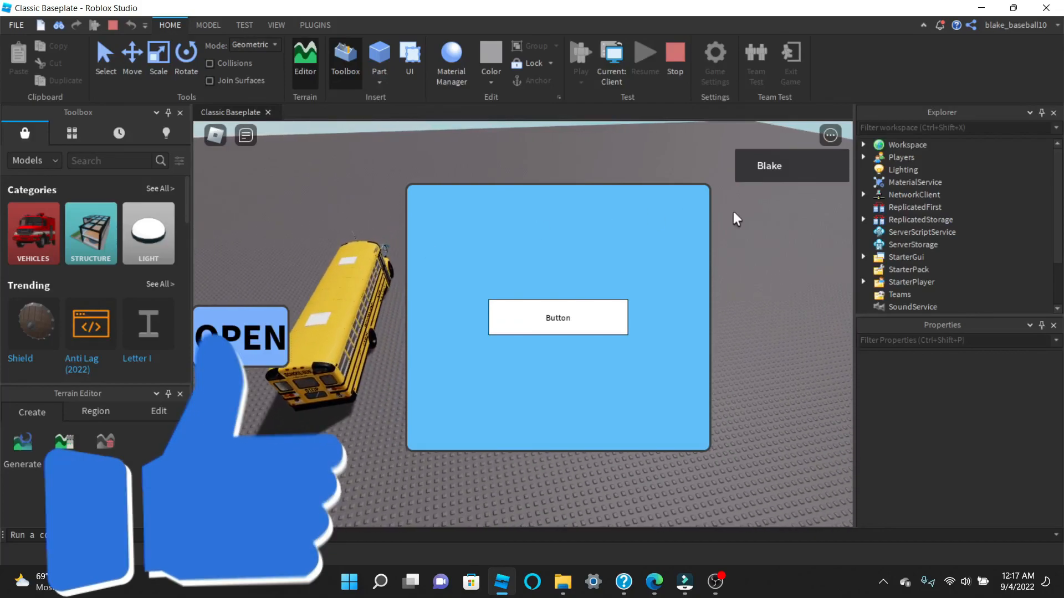